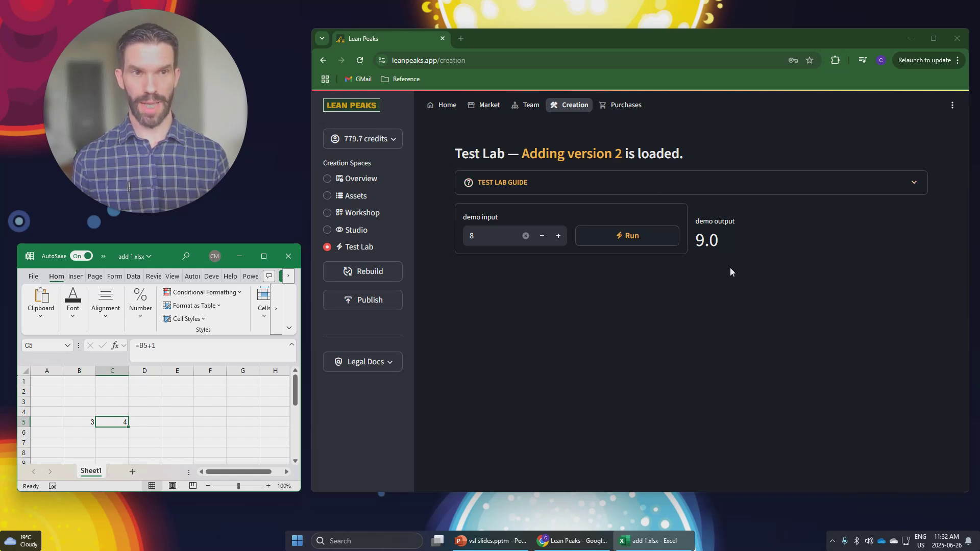
Step: Compare input cell B5 and the formula in C5 of the worksheet with the applet's demo input and output
click(79, 423)
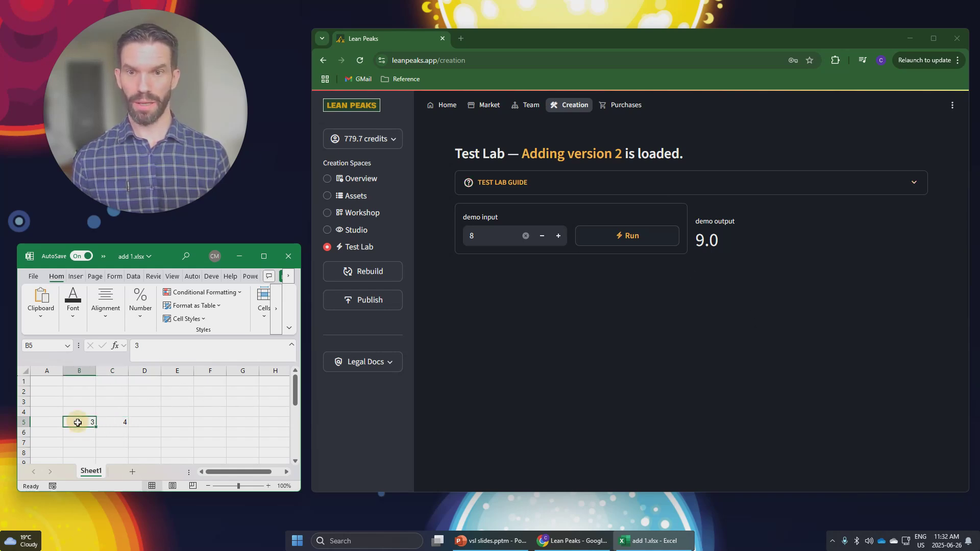
click(112, 420)
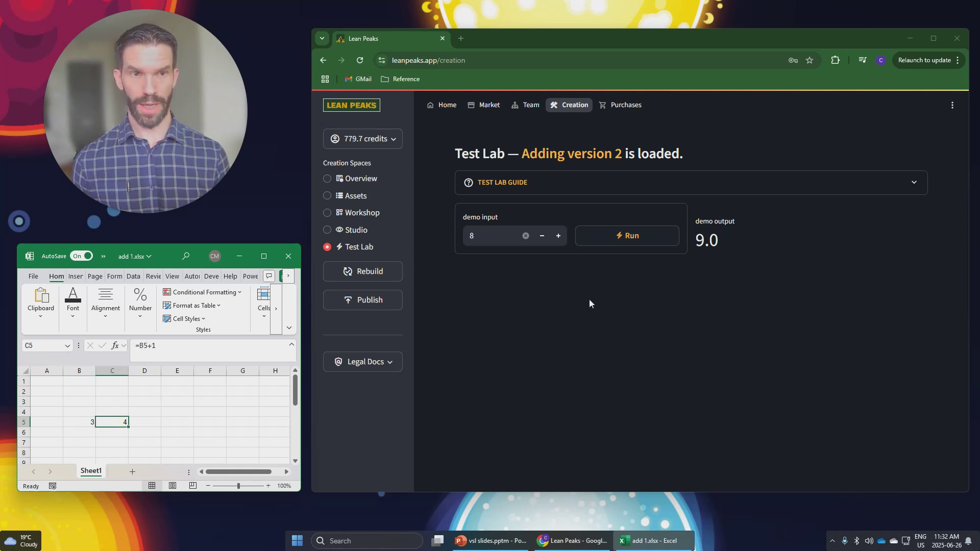
click(503, 248)
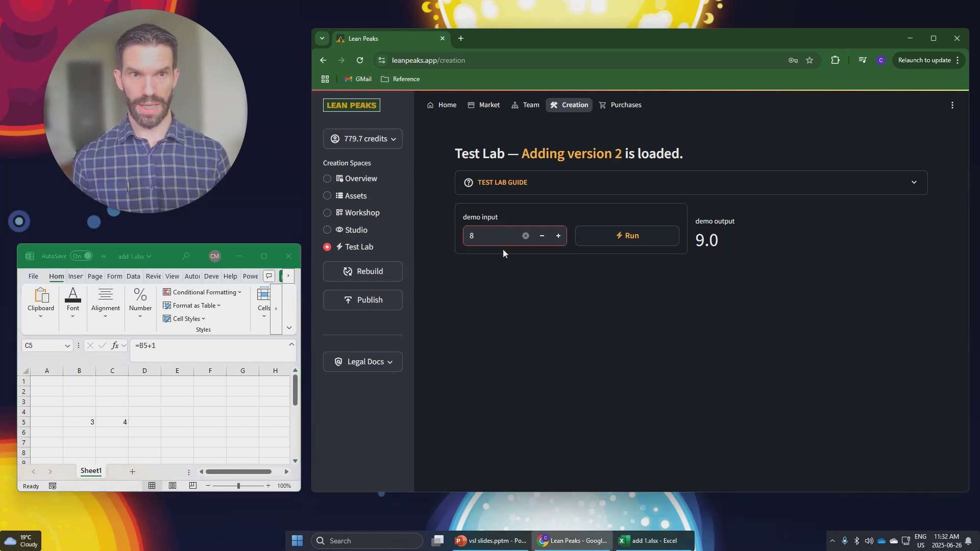
click(106, 423)
click(56, 422)
click(81, 422)
click(636, 278)
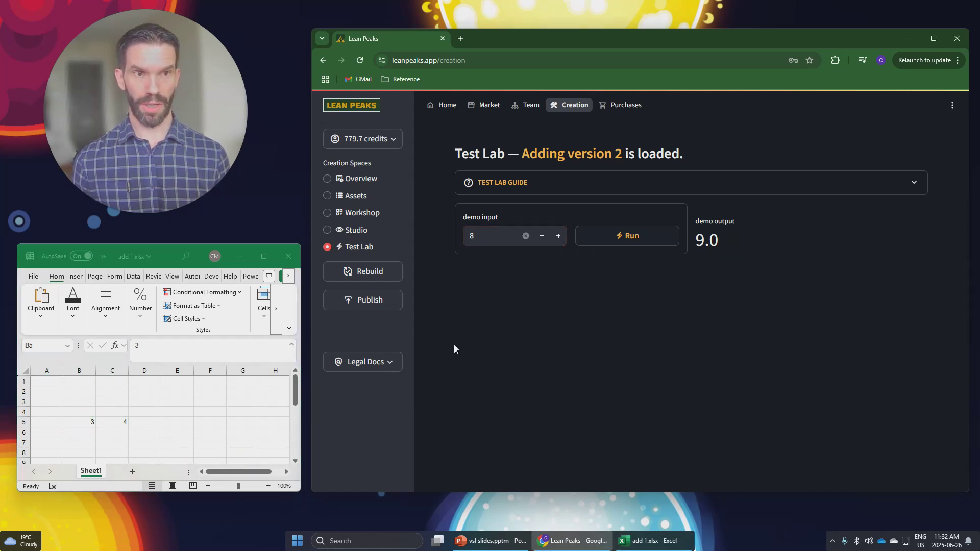
click(110, 426)
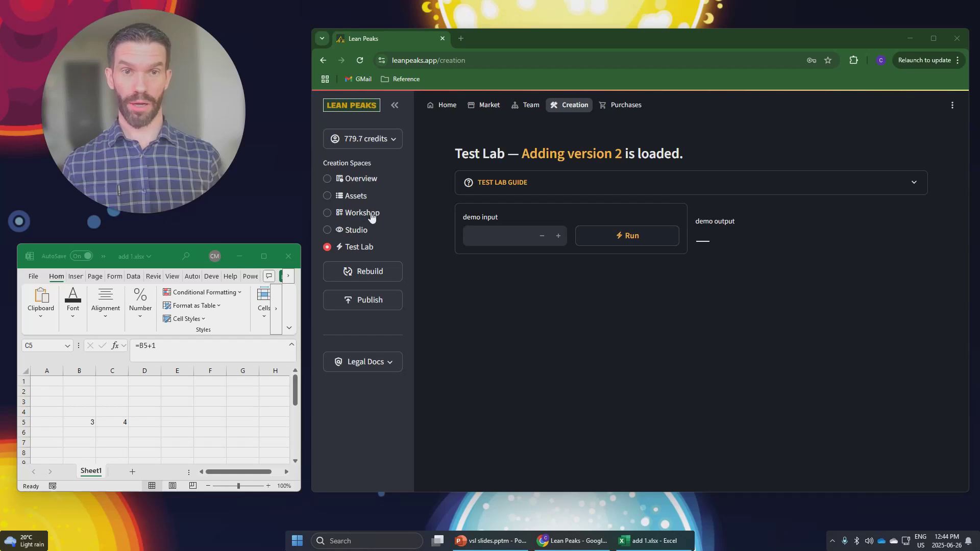
Step: Open the Workshop for the loaded applet and delete all of its units
click(371, 216)
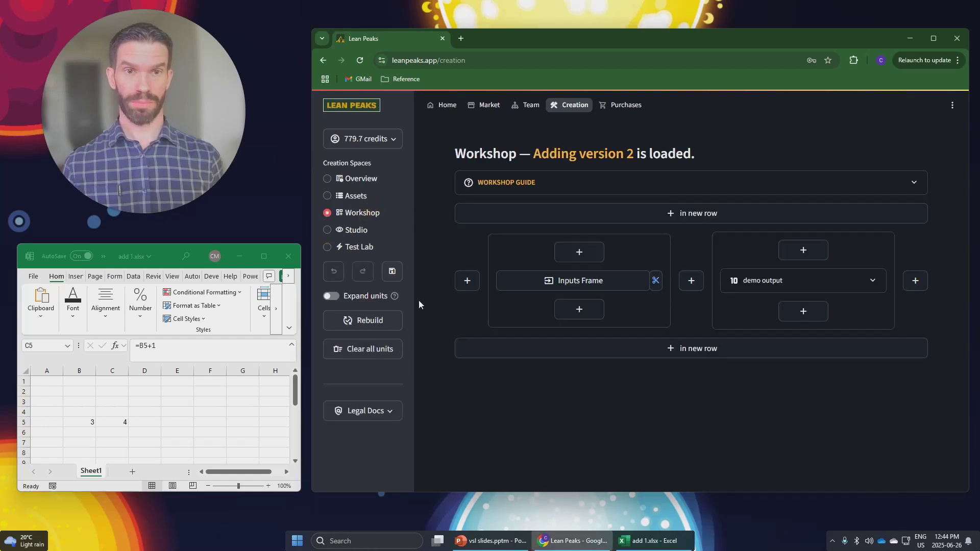
click(363, 350)
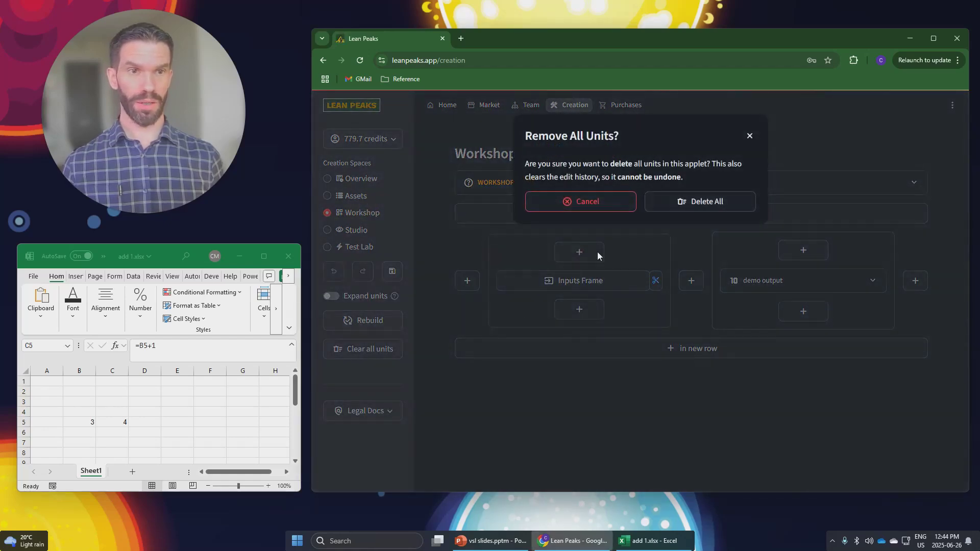
key(Return)
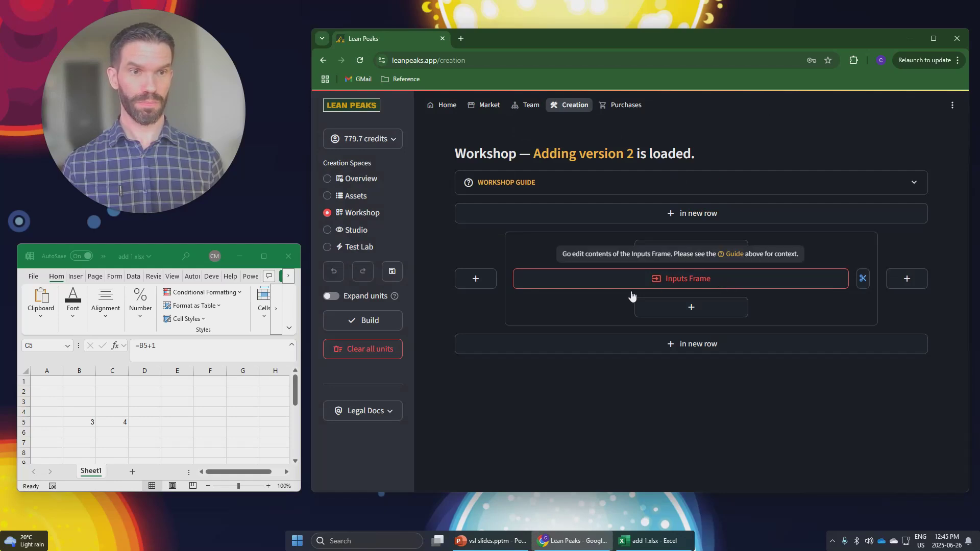
Step: Start a new Number input unit inside the Inputs Frame with destination reference B5 and the label "demo input"
click(565, 282)
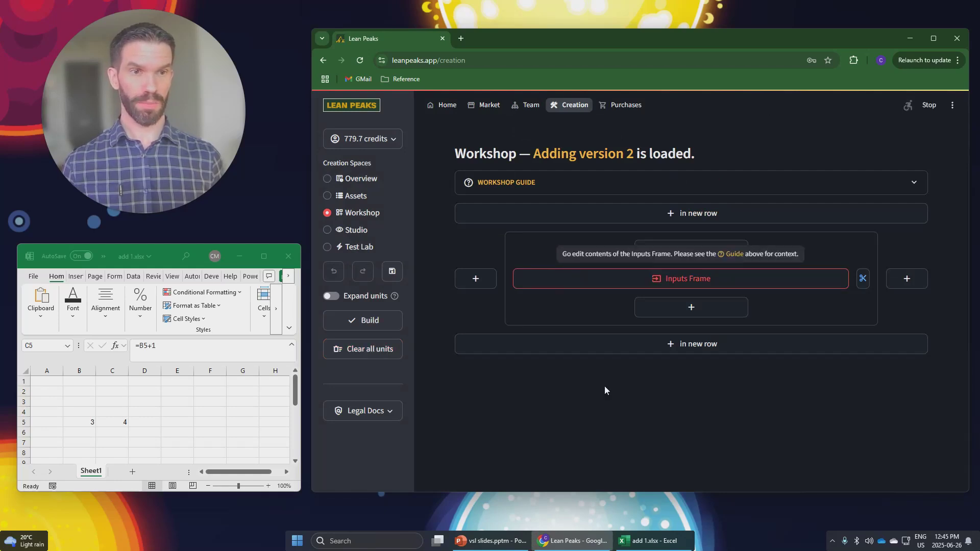
click(477, 320)
click(592, 227)
click(553, 268)
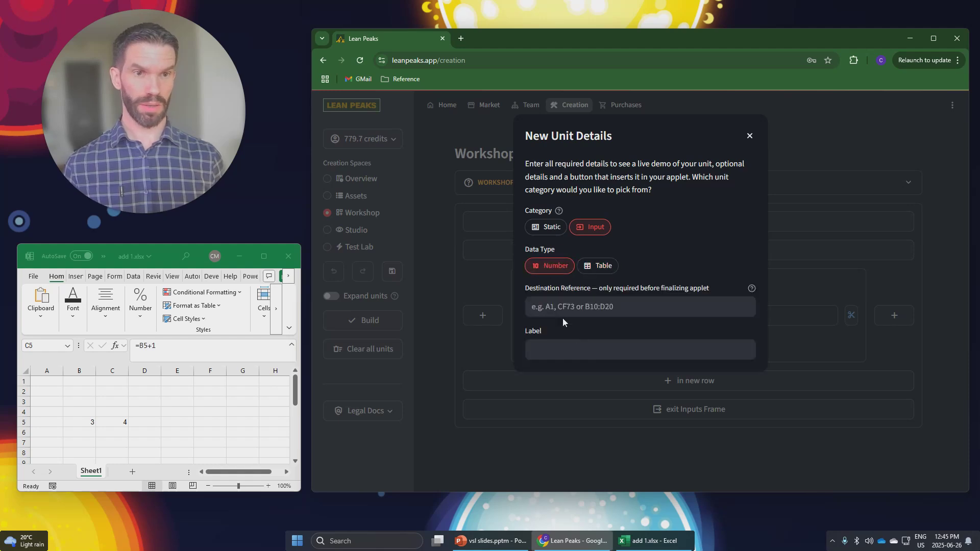
click(562, 306)
text(B5)
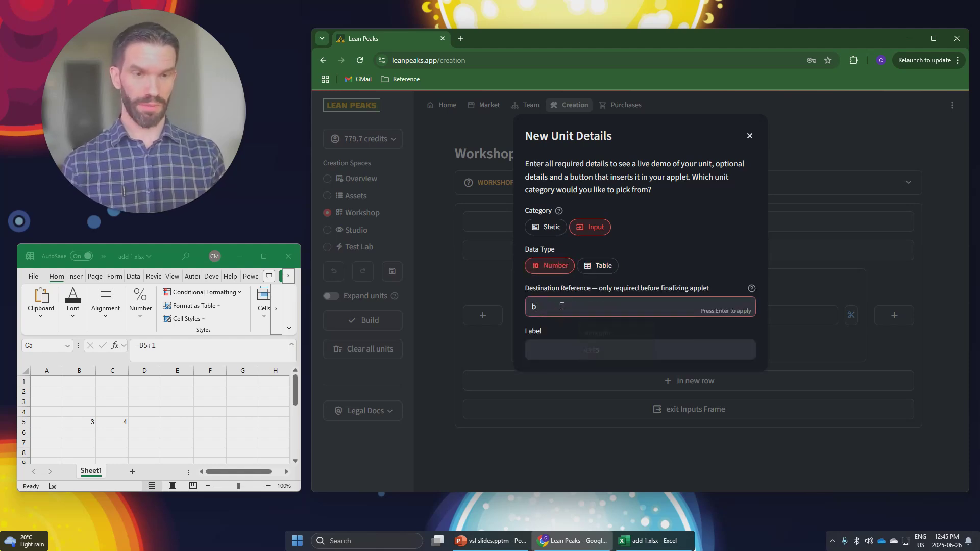
key(Tab)
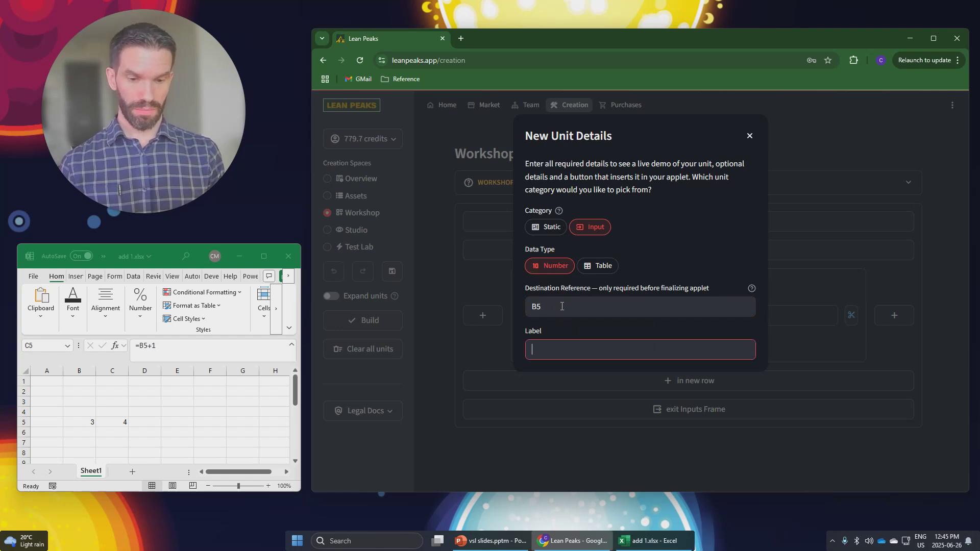
text(demo input)
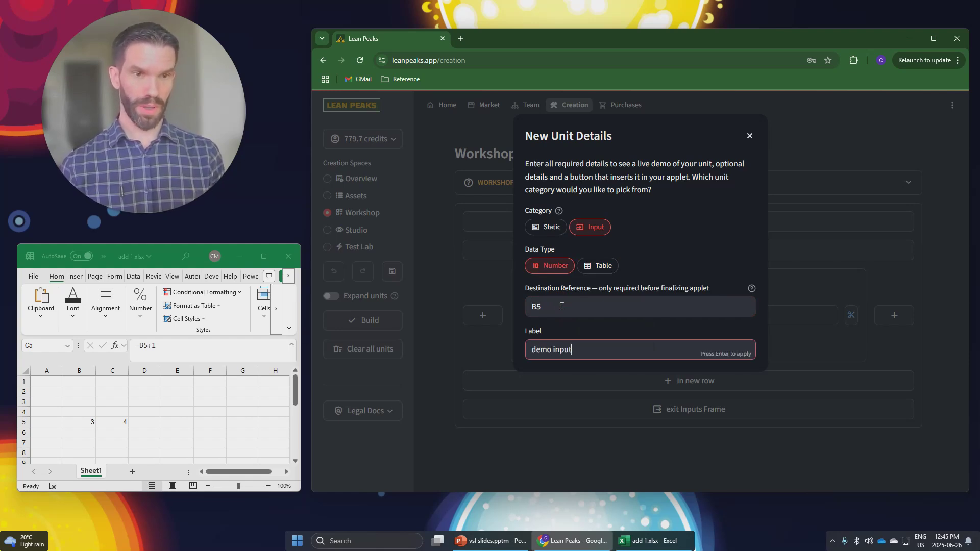
key(Return)
Step: Make the demo input unit a Field with step size 1, insert it in the applet and exit the Inputs Frame
click(544, 390)
click(552, 448)
text(1)
key(Return)
scroll(526, 459, down, 3)
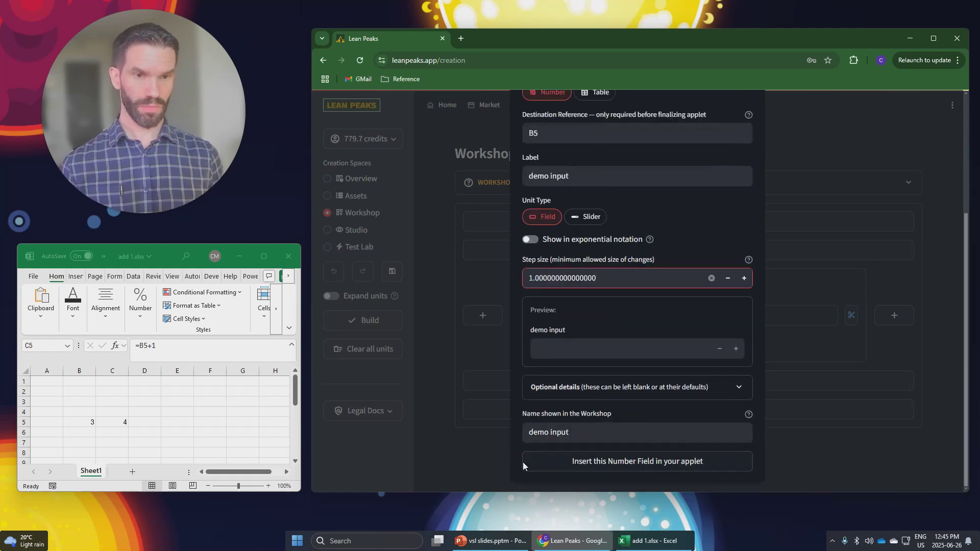
click(617, 464)
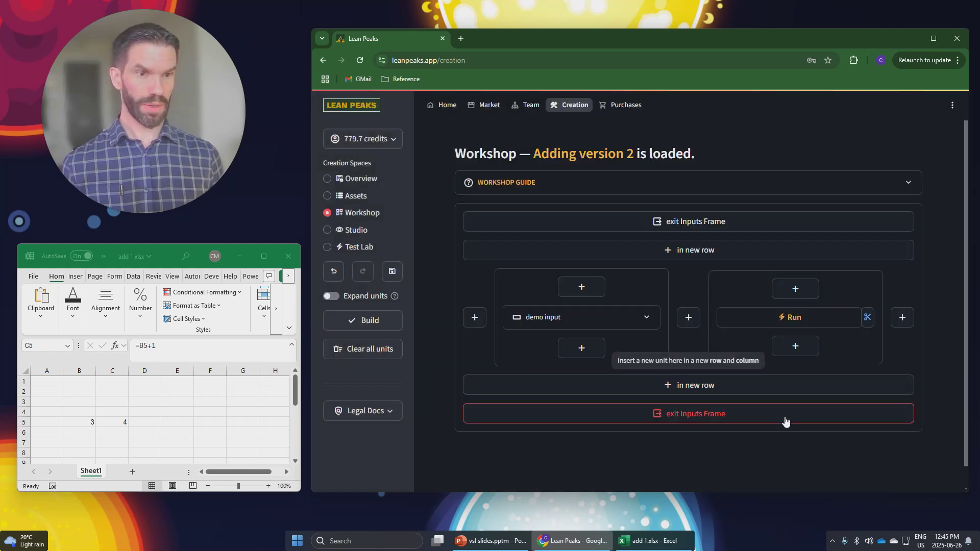
click(780, 416)
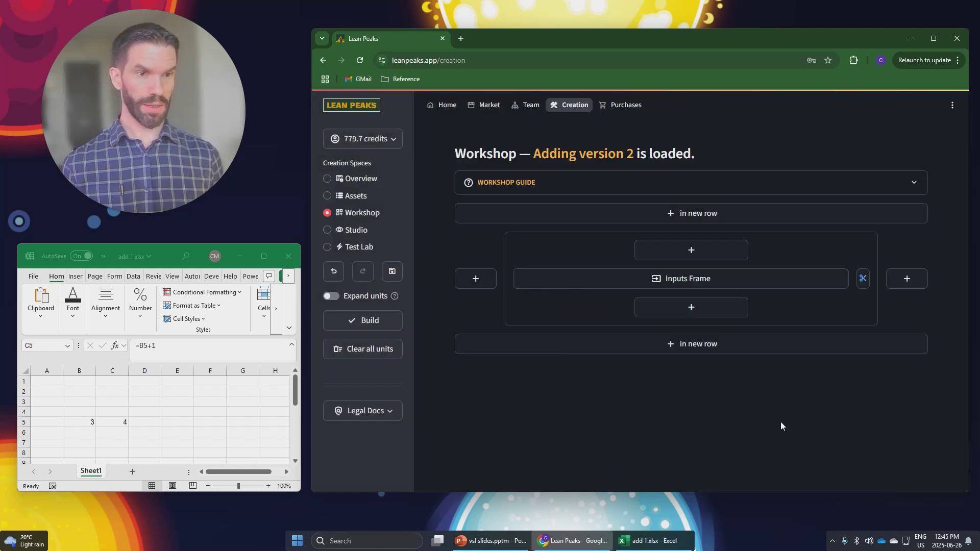
Step: Insert a Metric output unit in a new column after the Inputs Frame, labelled "demo output", with its value taken from cell C5
click(903, 278)
click(599, 229)
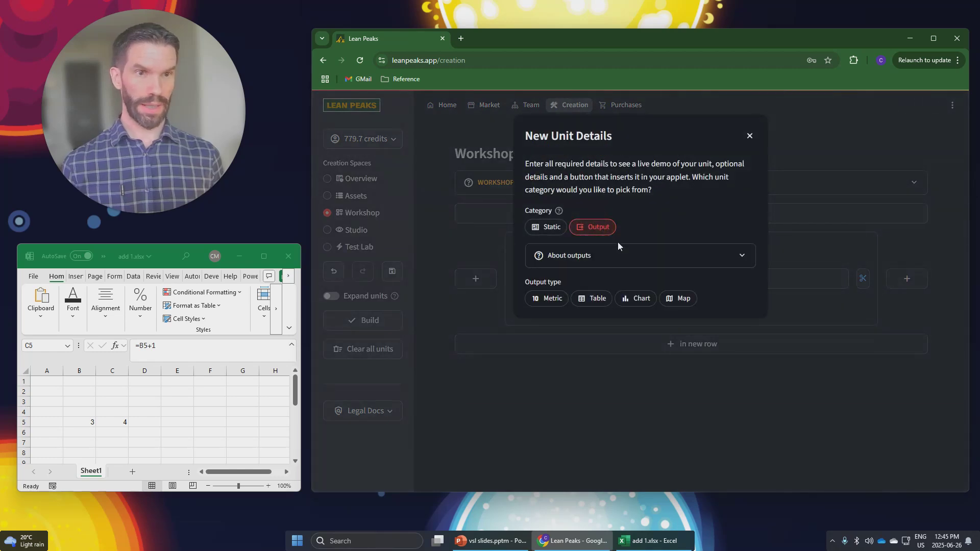
click(546, 299)
click(574, 338)
text(demo)
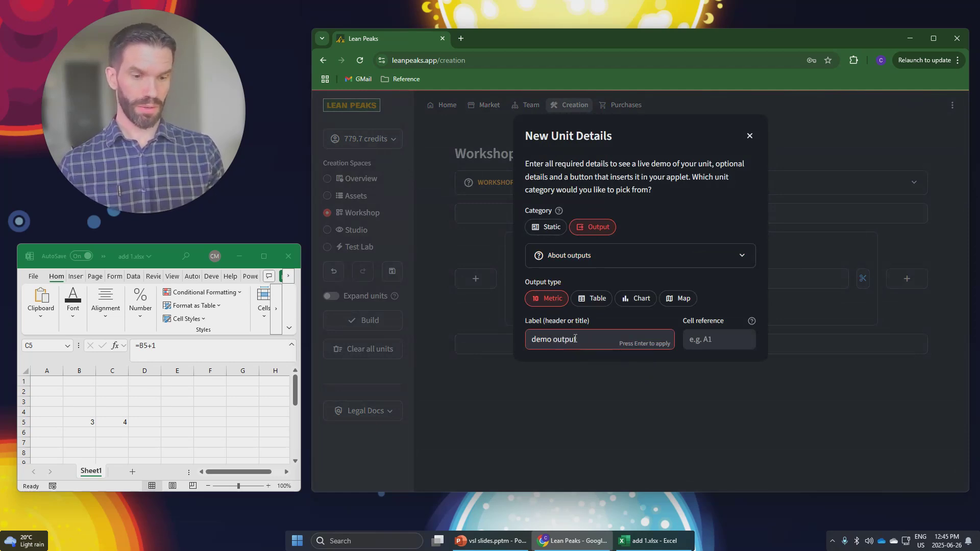
text( output)
key(Return)
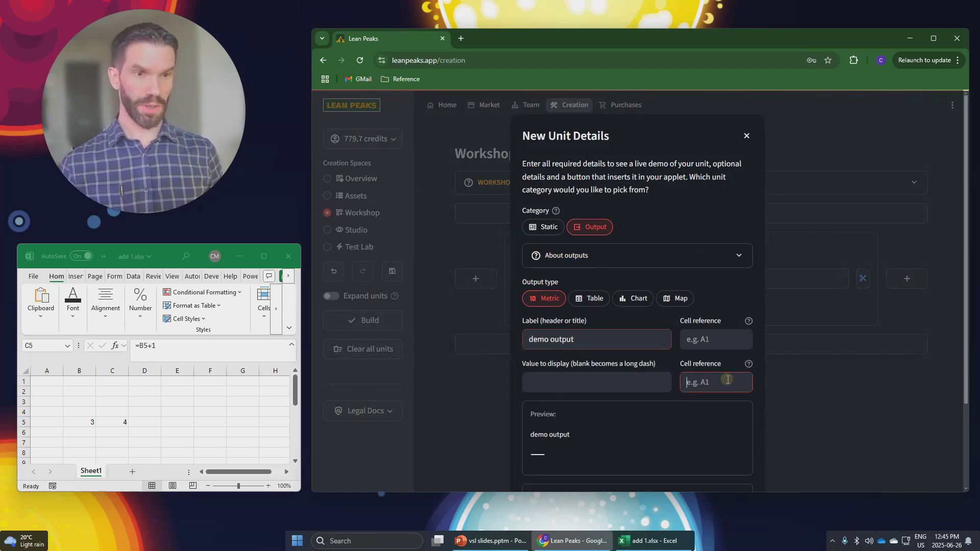
click(727, 380)
text(c)
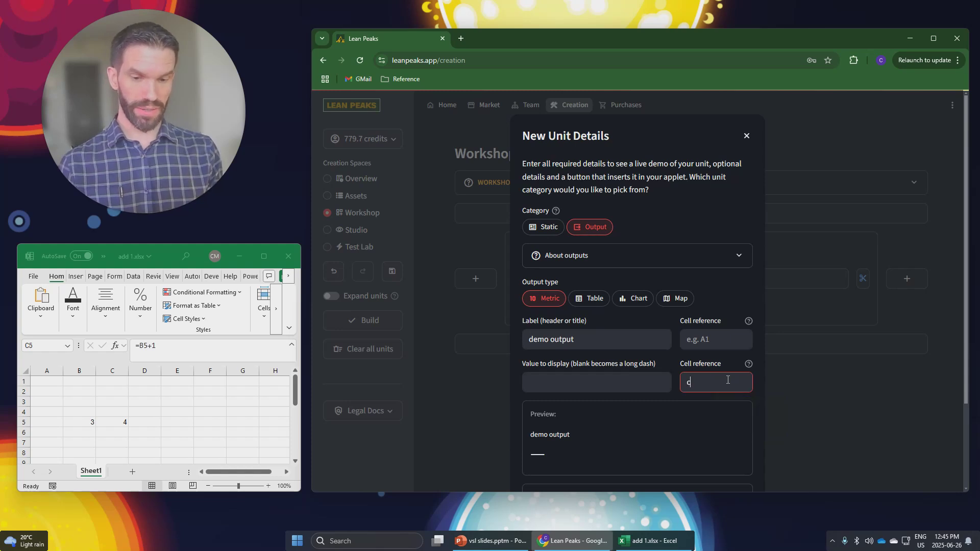
text(5)
scroll(737, 409, down, 2)
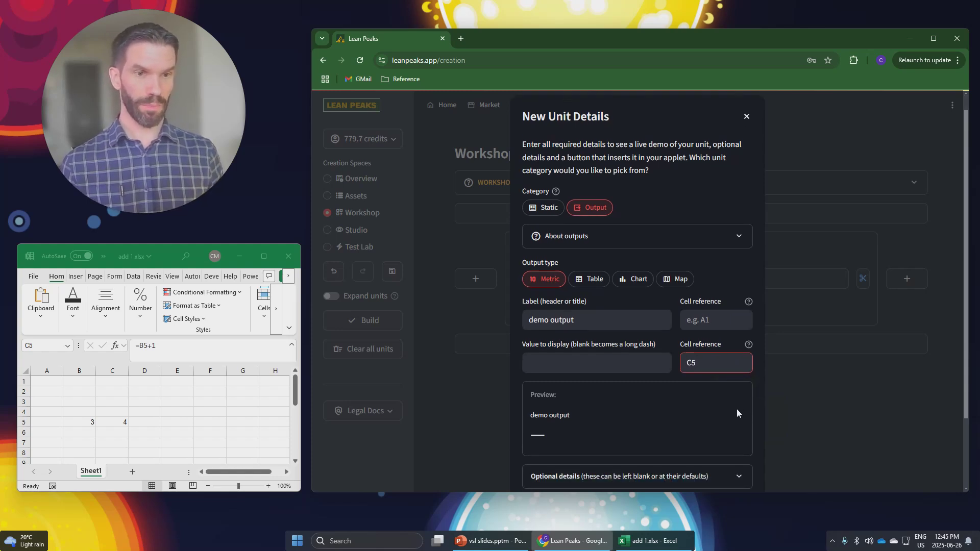
click(637, 461)
Step: Preview the layout in the Studio, then build the applet with the uploaded demo file add 1.xlsx and open it in the Test Lab
click(352, 229)
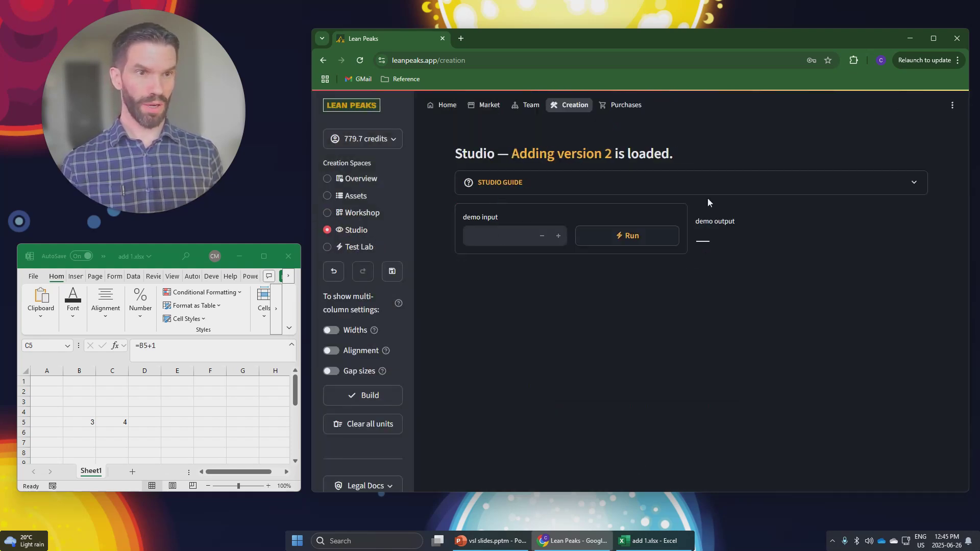
click(367, 397)
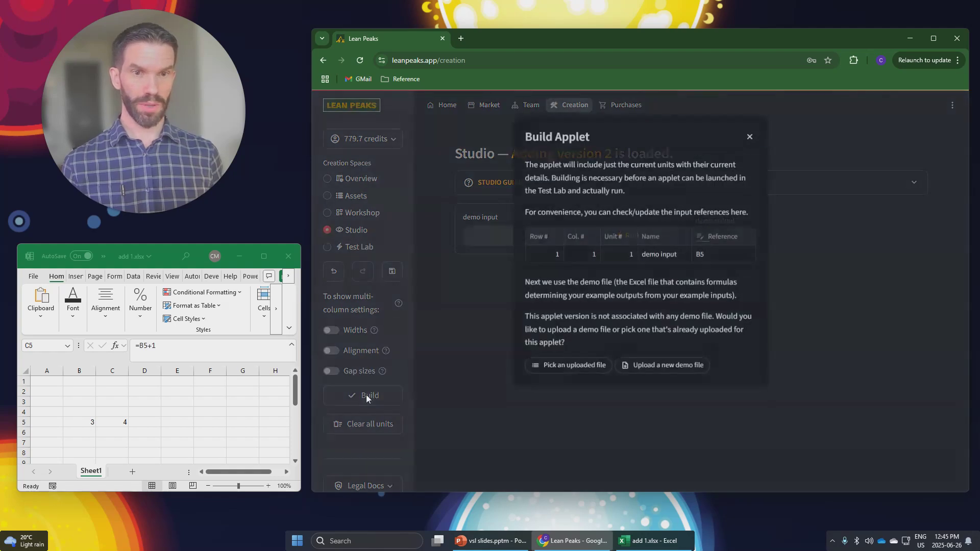
click(582, 370)
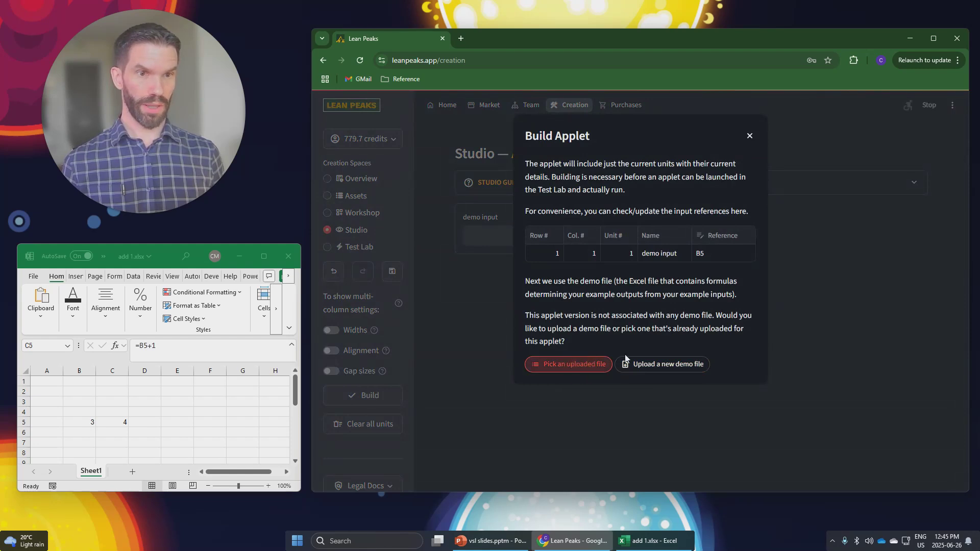
click(623, 409)
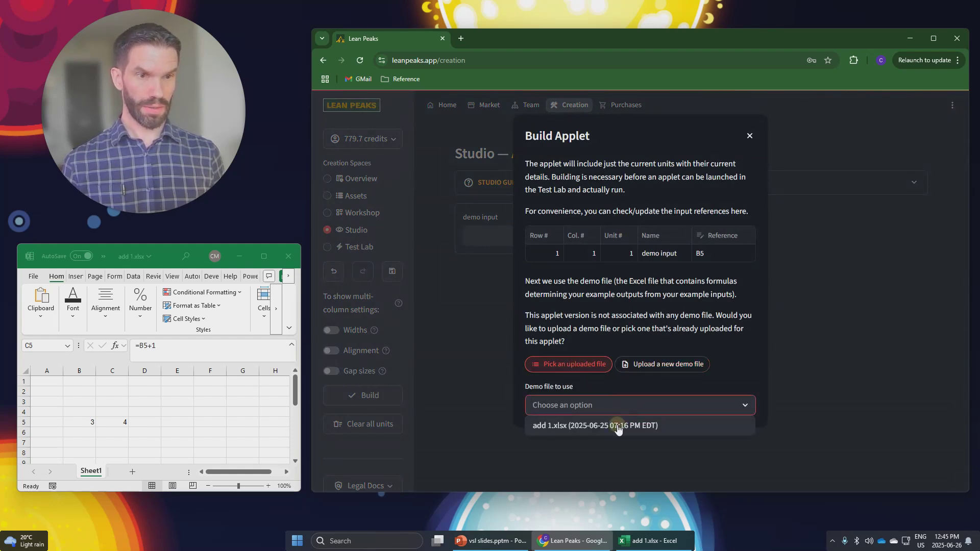
click(613, 425)
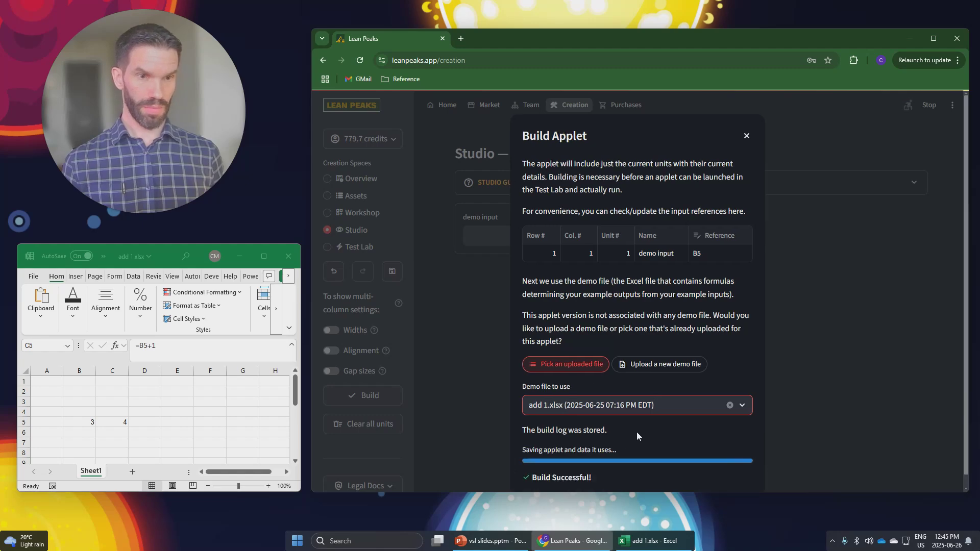
scroll(637, 432, down, 1)
click(578, 465)
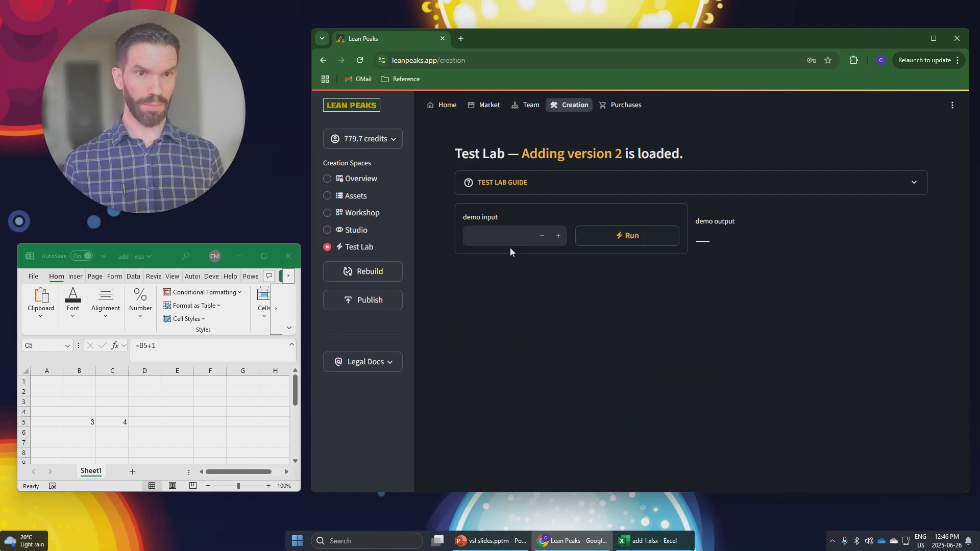
Step: Run the applet in the Test Lab with a demo input of 10
click(503, 235)
text(10)
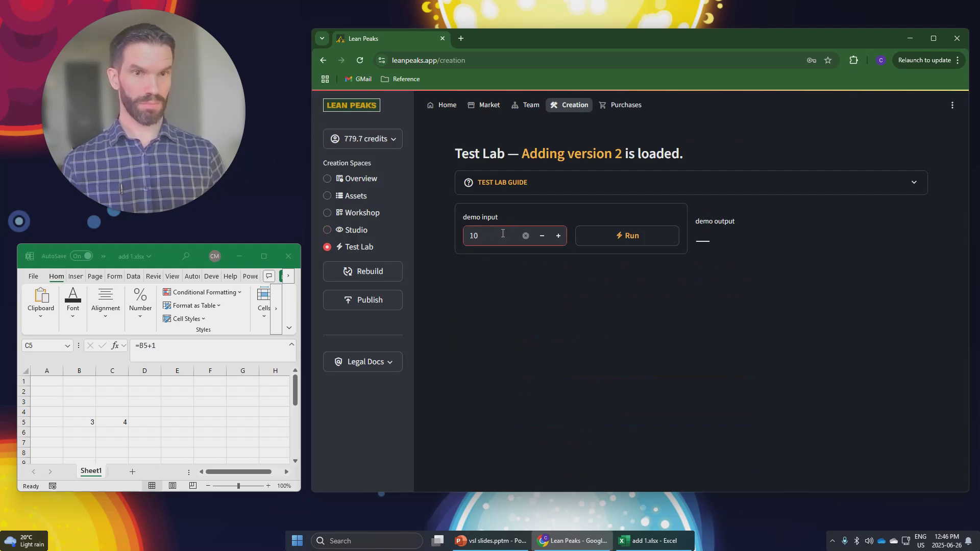
click(610, 234)
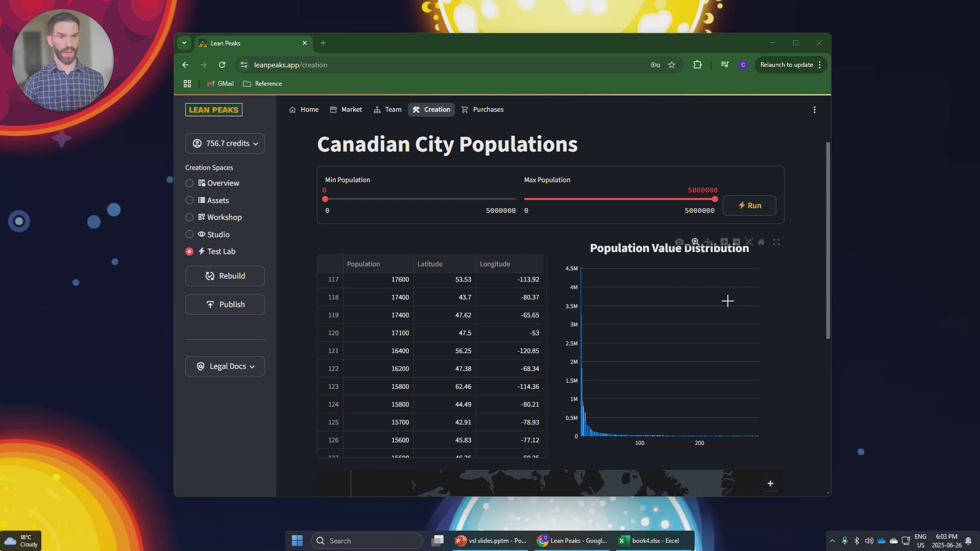
Step: Examine the Canadian City Populations applet's population sliders, table, distribution chart and city map around the Great Lakes and across Canada
scroll(810, 249, down, 5)
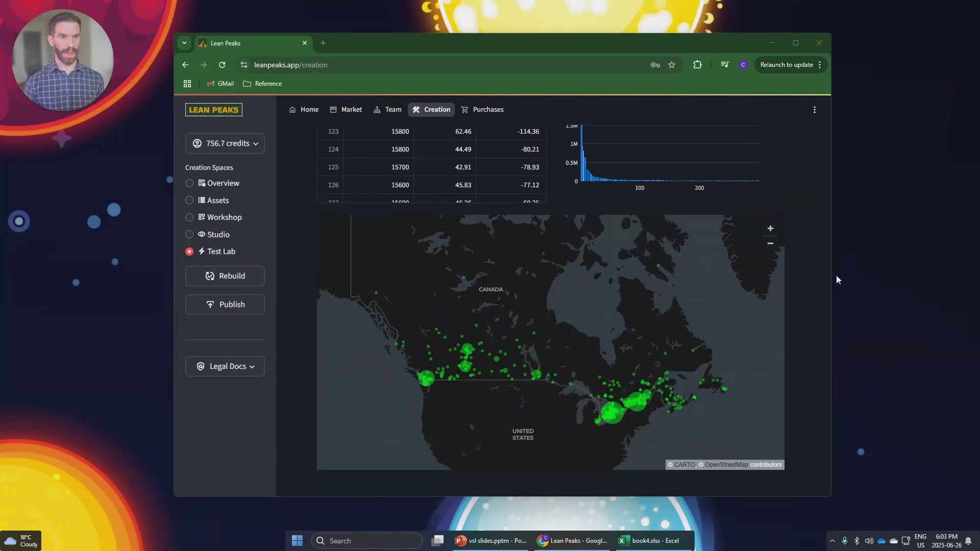
scroll(805, 274, up, 6)
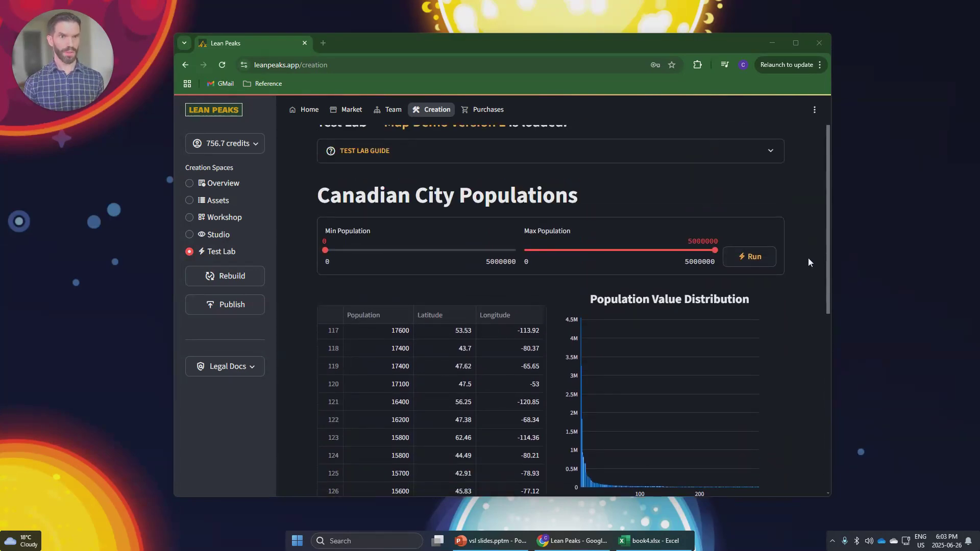
scroll(808, 262, down, 6)
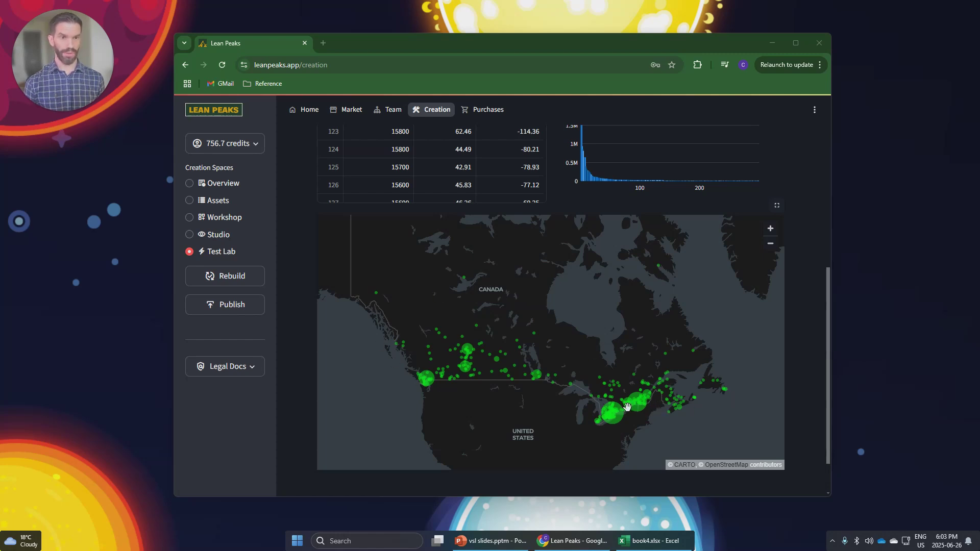
scroll(608, 411, up, 3)
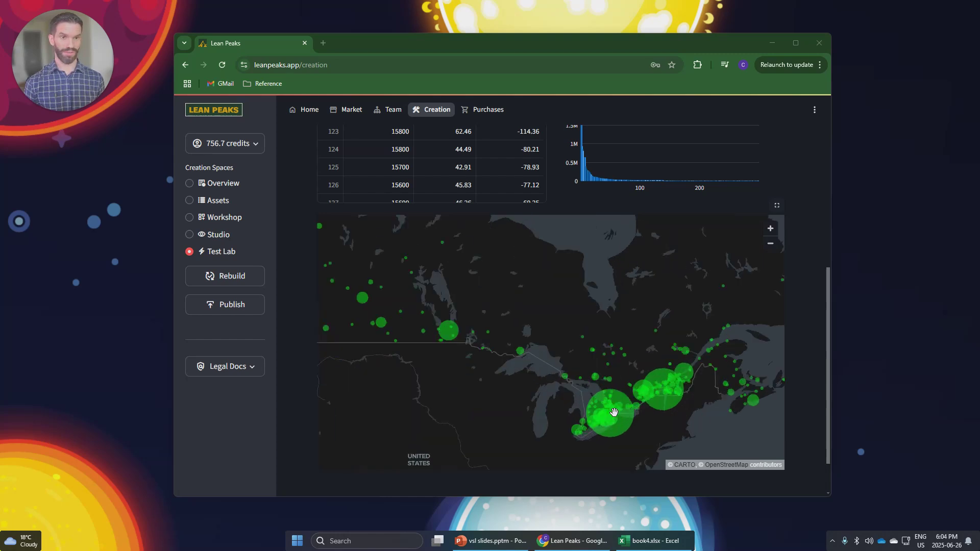
scroll(604, 408, down, 3)
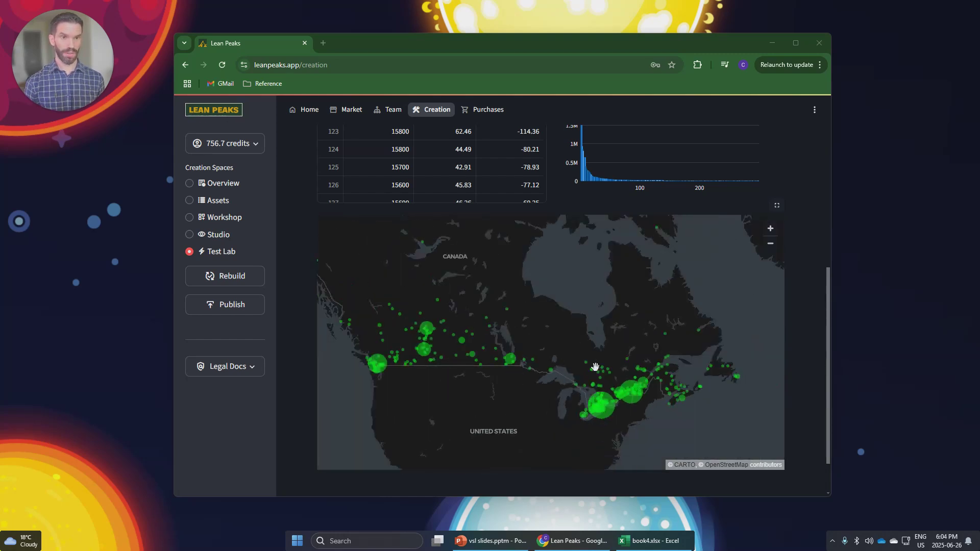
drag(520, 271, 538, 312)
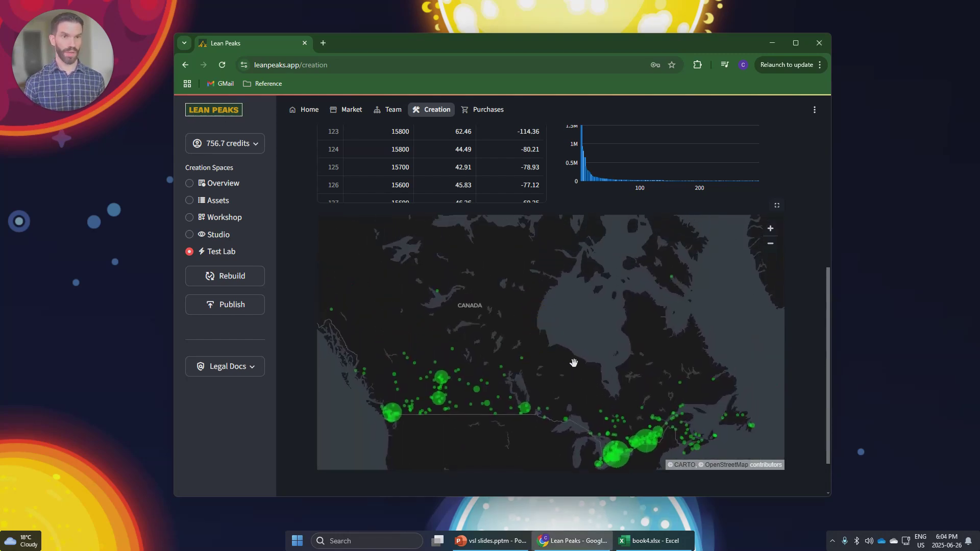
Step: Set the minimum population to about 1097173 and run the Canadian City Populations applet
drag(577, 339, 613, 347)
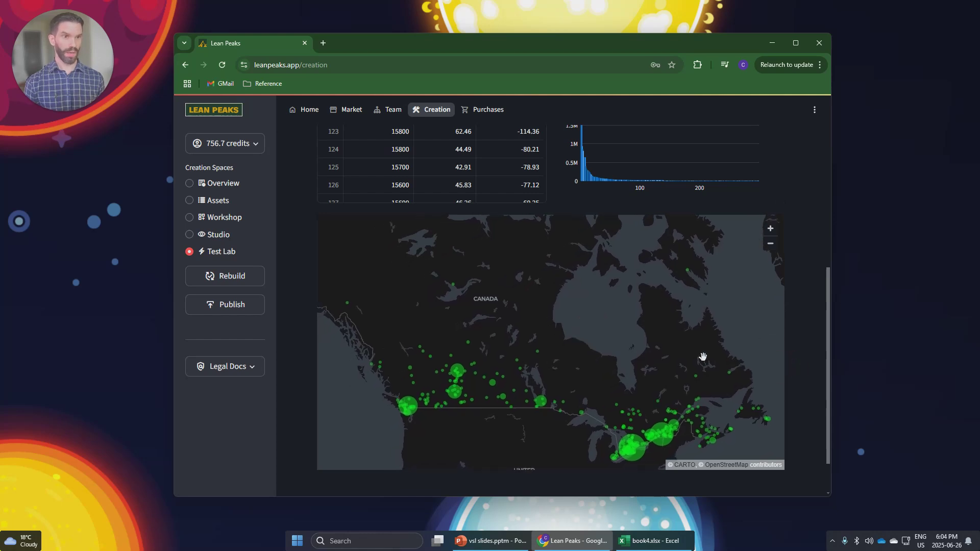
scroll(614, 377, down, 2)
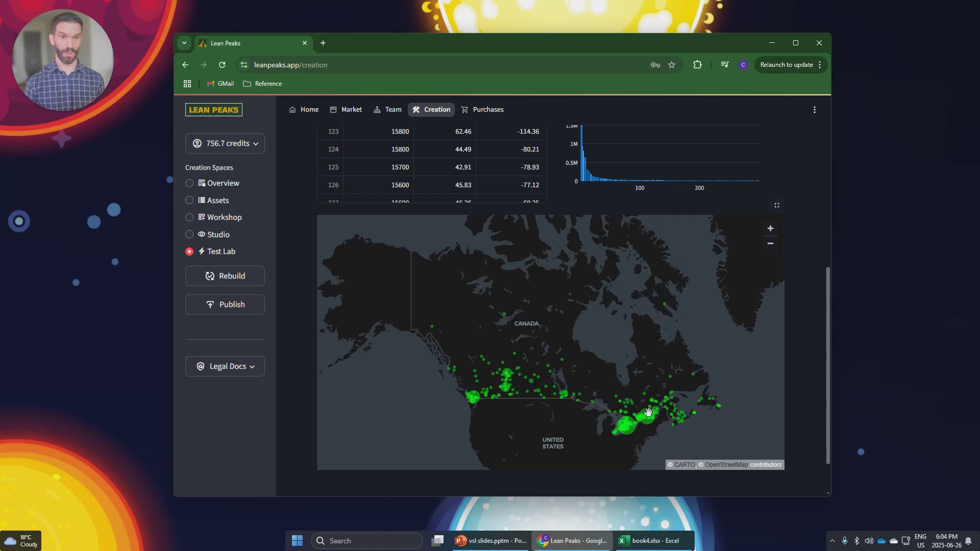
scroll(811, 324, up, 7)
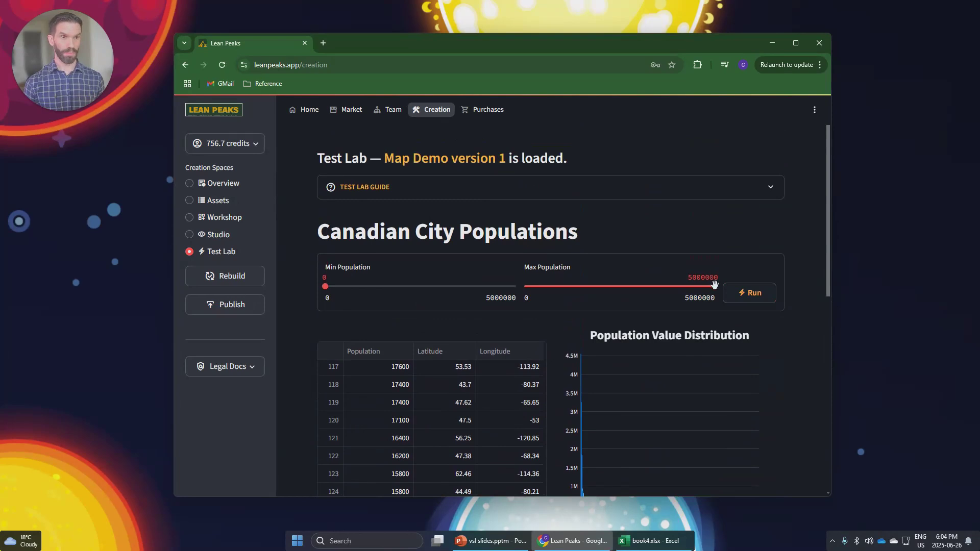
drag(326, 284, 368, 292)
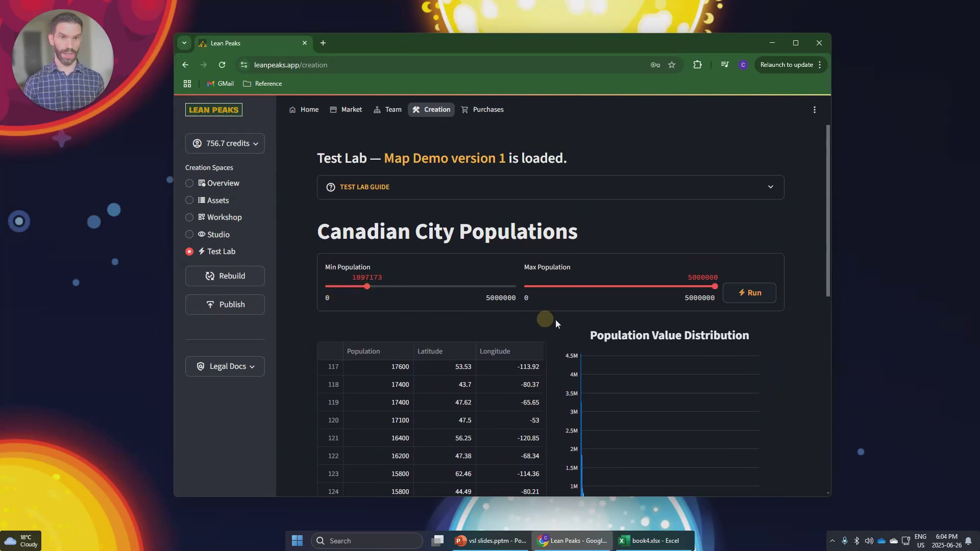
click(755, 293)
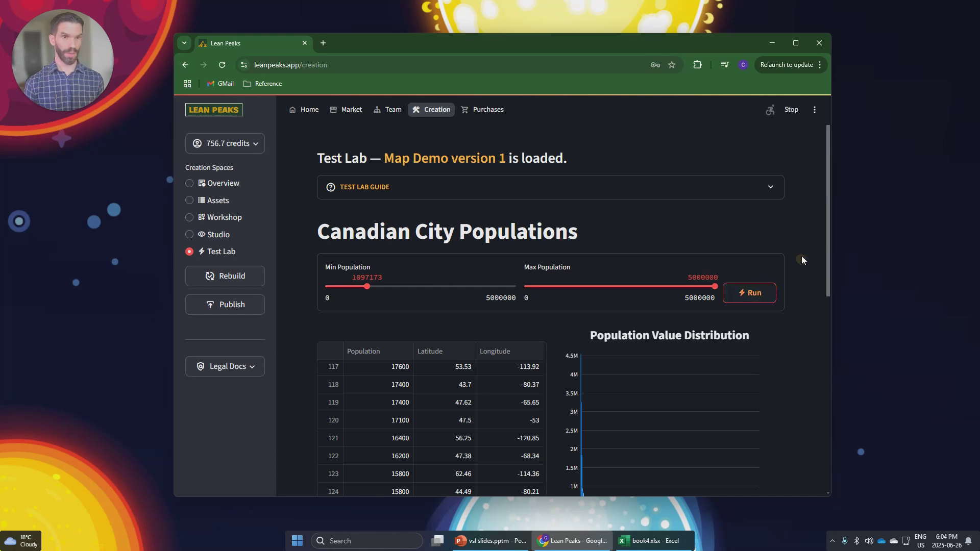
Step: Examine the filtered city table, the population distribution chart and the city bubbles on the map across North America
scroll(807, 251, down, 3)
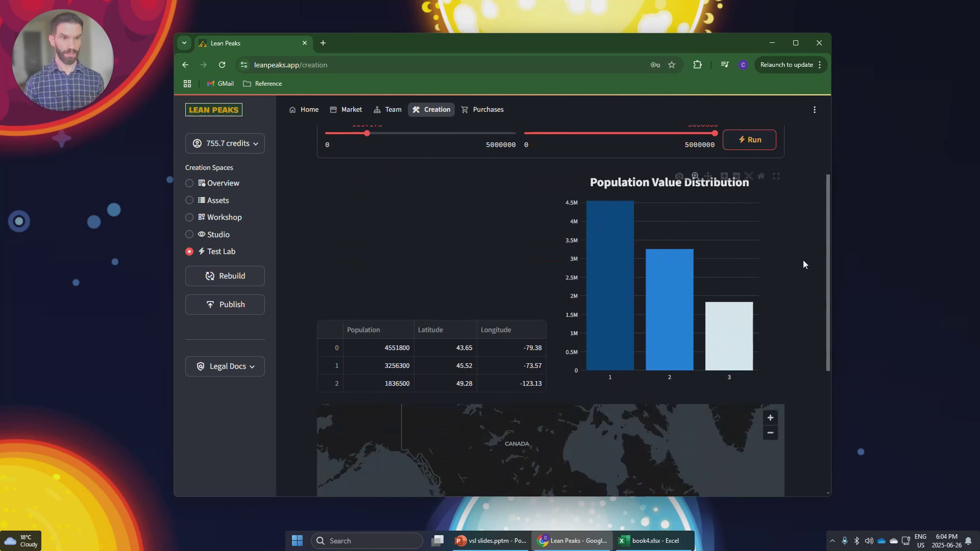
scroll(560, 284, down, 5)
scroll(586, 275, up, 3)
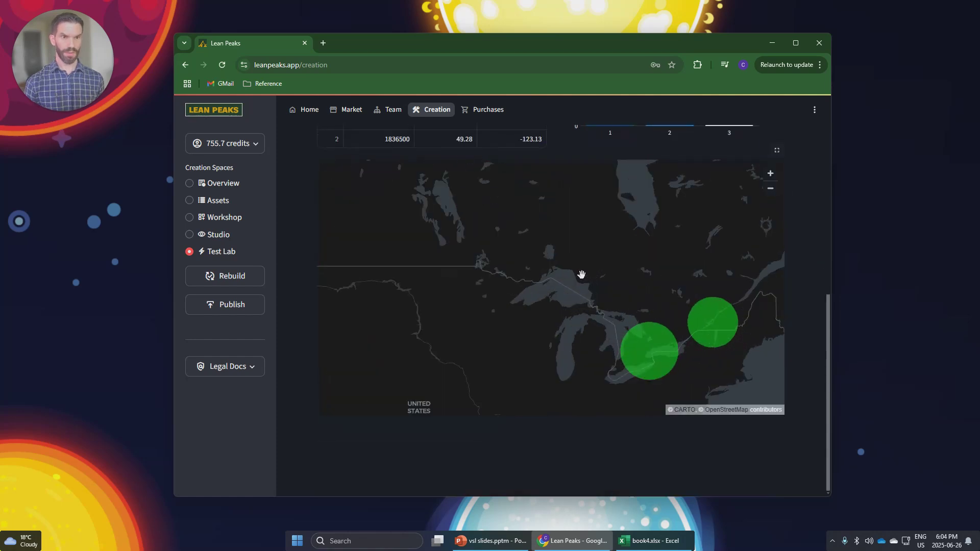
scroll(531, 277, down, 4)
drag(512, 212, 562, 289)
scroll(562, 289, down, 2)
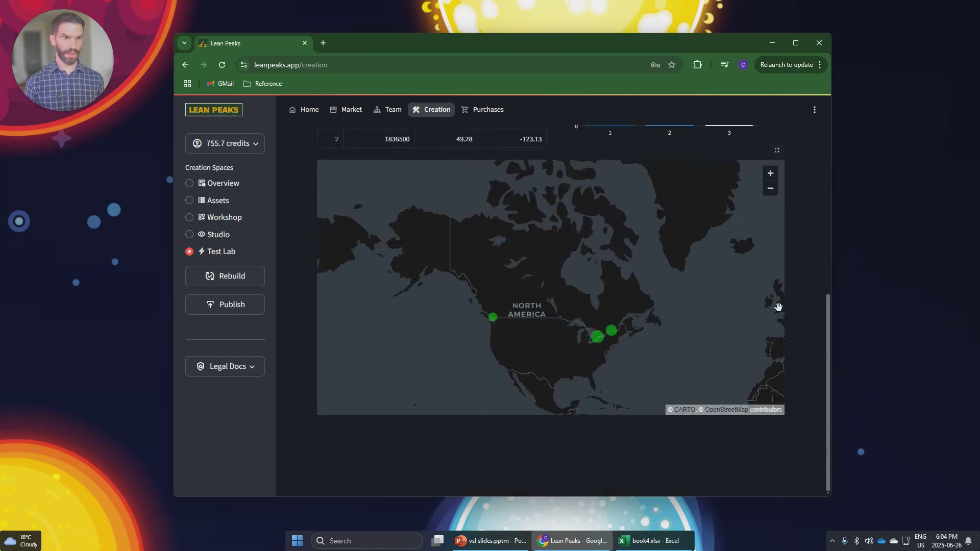
scroll(807, 313, up, 2)
Step: Lower the minimum population to about 669008, rerun the applet and inspect the cities on the map
scroll(807, 313, up, 6)
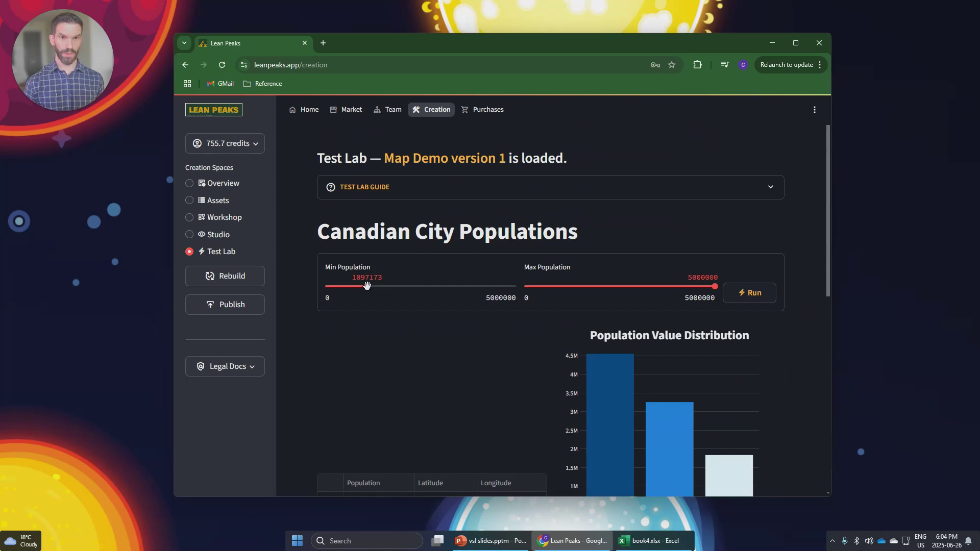
drag(367, 286, 351, 286)
click(751, 290)
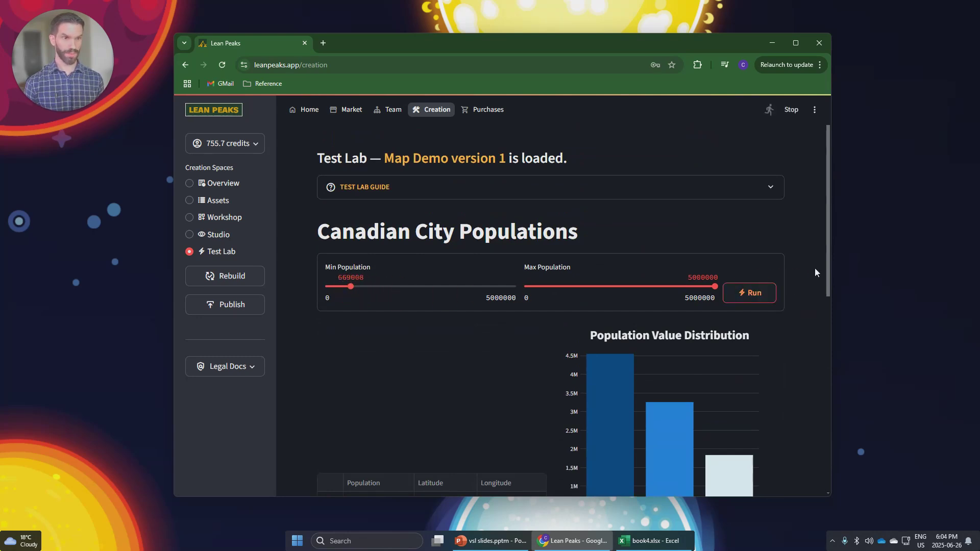
scroll(815, 273, down, 8)
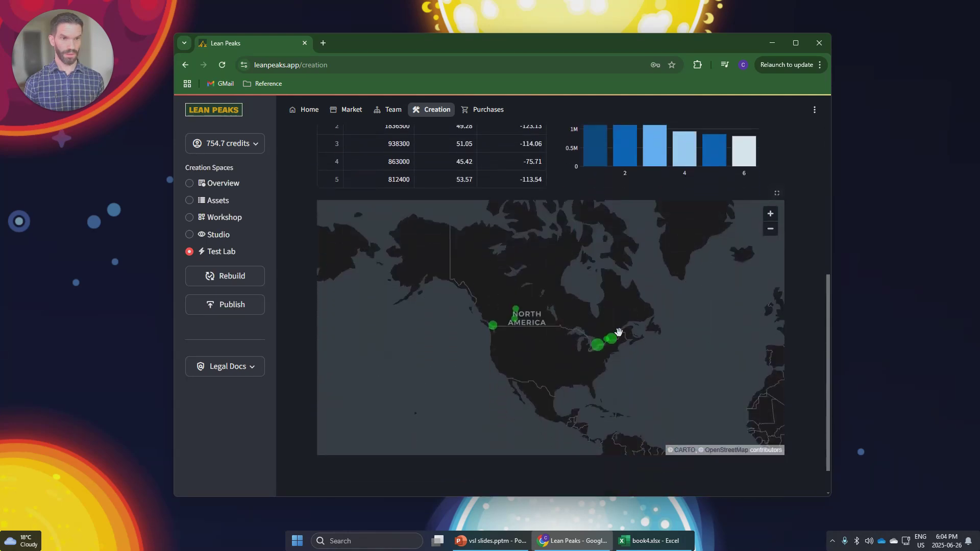
scroll(608, 342, up, 2)
scroll(587, 329, up, 1)
scroll(516, 280, down, 2)
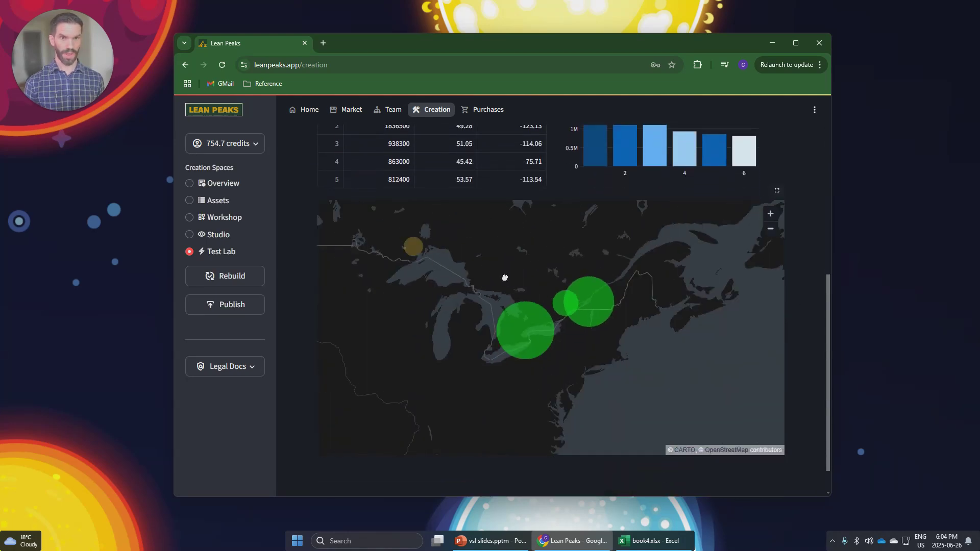
scroll(422, 314, up, 2)
scroll(664, 306, down, 3)
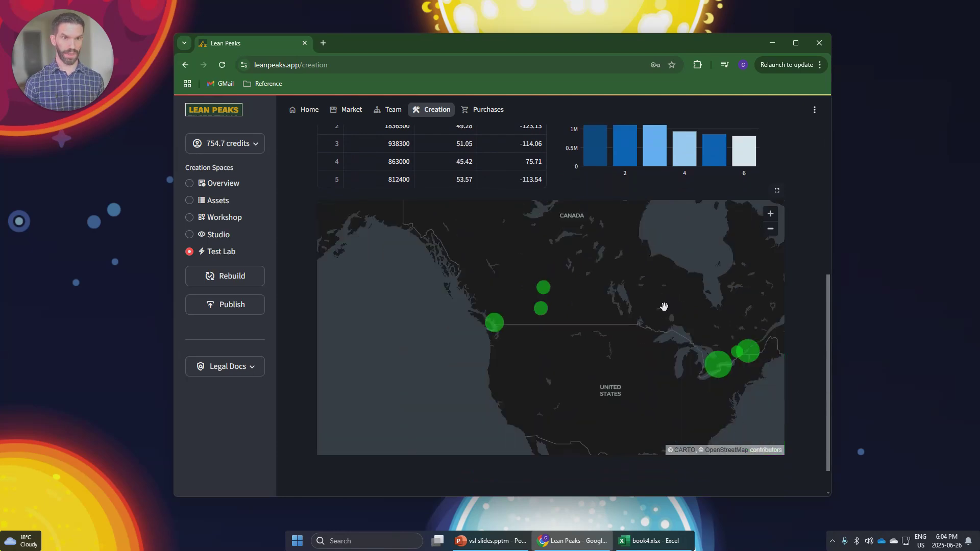
Step: Set the population range to a minimum of 0 and a maximum of about 44322, and run the applet
scroll(816, 322, up, 7)
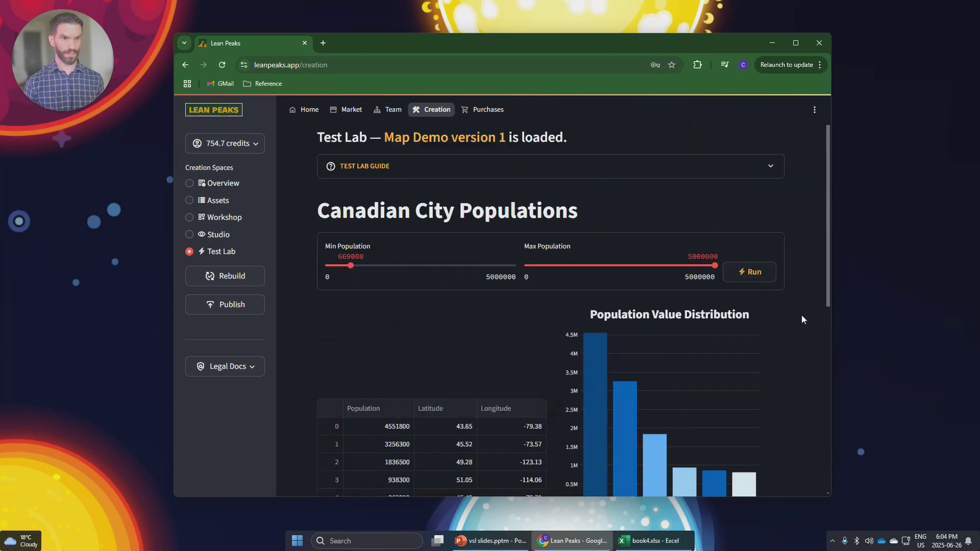
drag(714, 286, 526, 292)
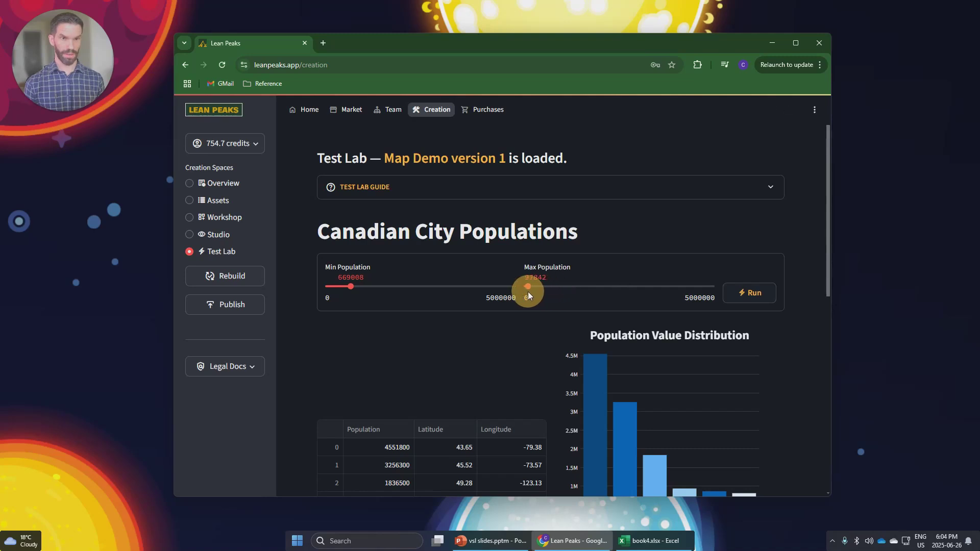
click(739, 293)
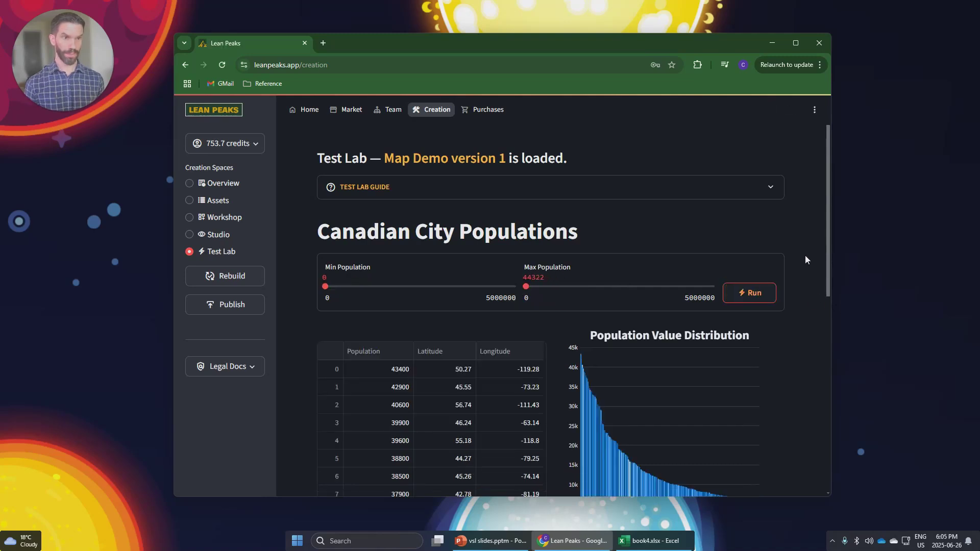
Step: Examine the table, distribution chart and map of the smaller Canadian cities
scroll(805, 259, down, 4)
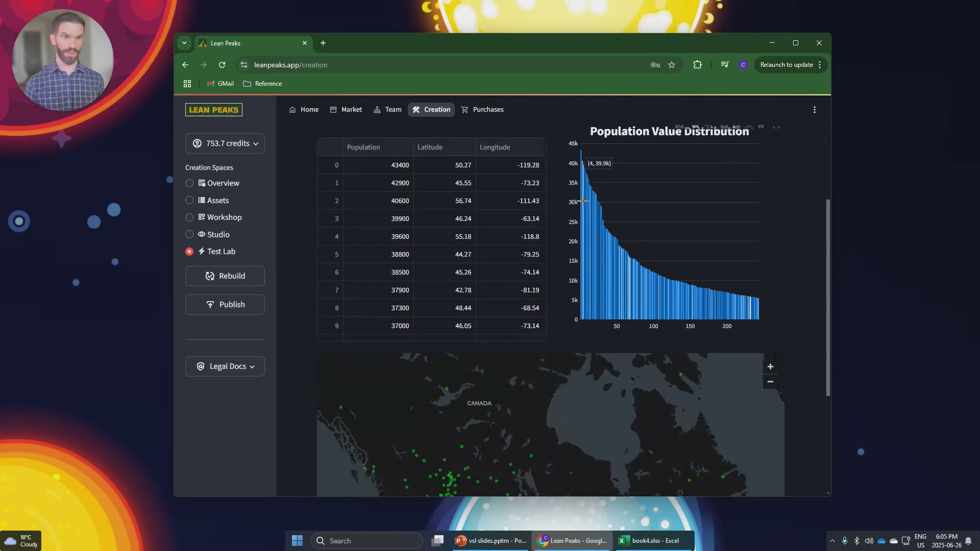
scroll(426, 259, down, 10)
scroll(433, 268, up, 10)
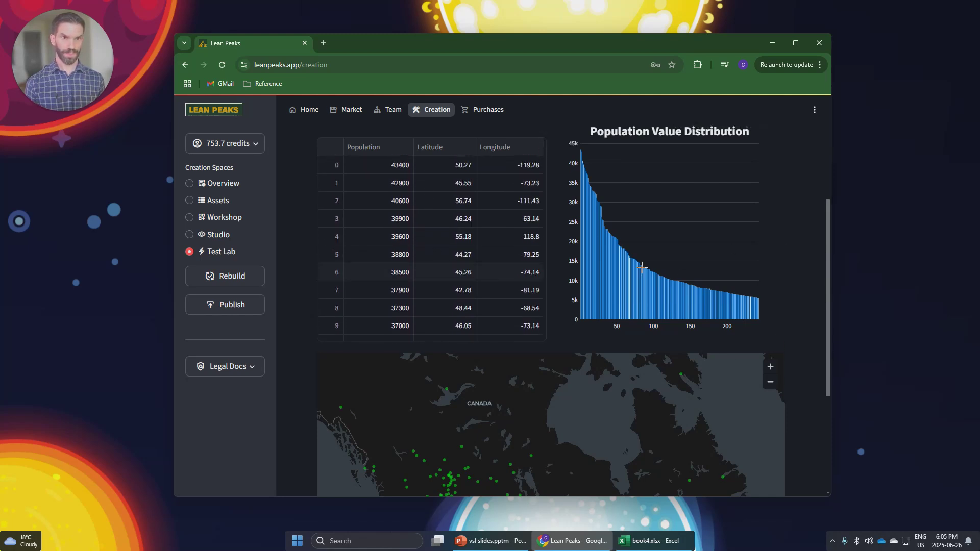
scroll(794, 245, down, 3)
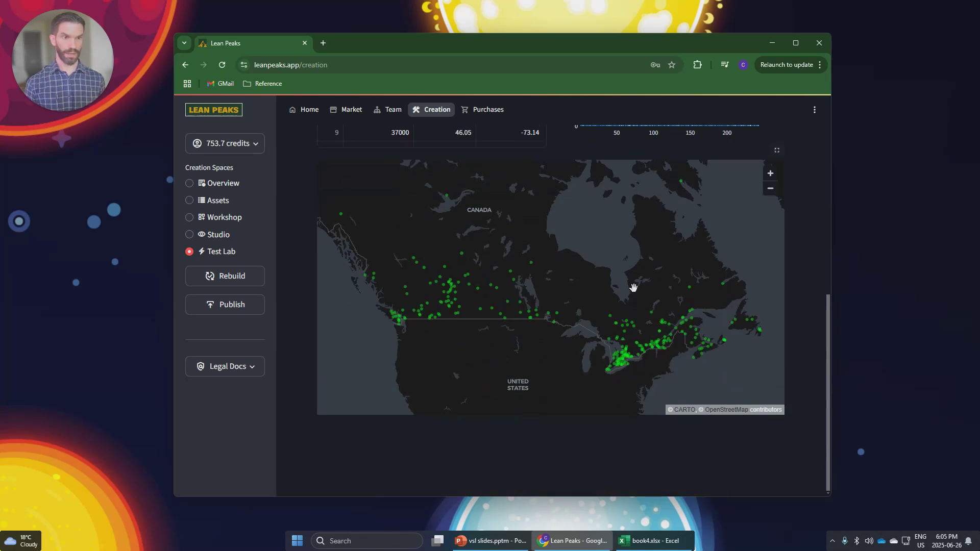
scroll(804, 295, up, 3)
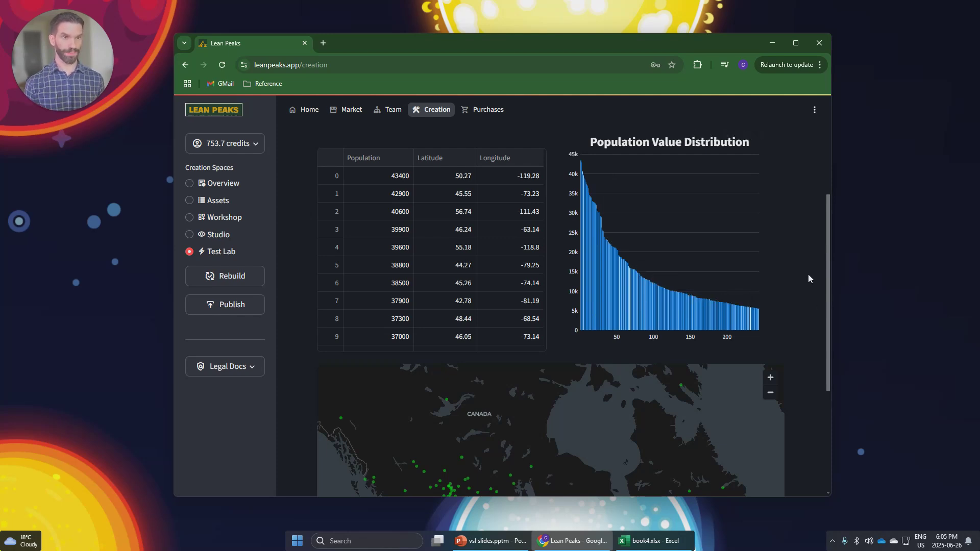
scroll(813, 273, up, 4)
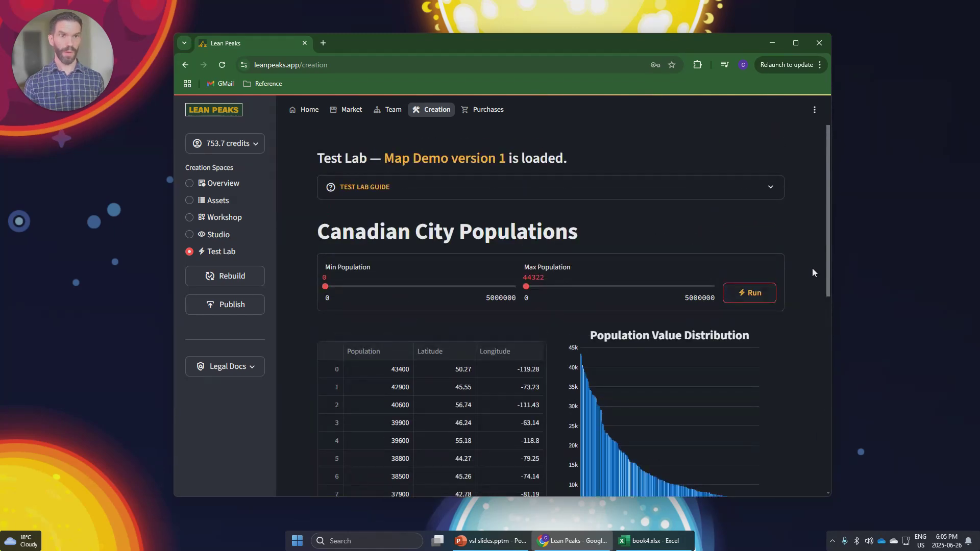
scroll(812, 272, down, 5)
scroll(813, 270, up, 5)
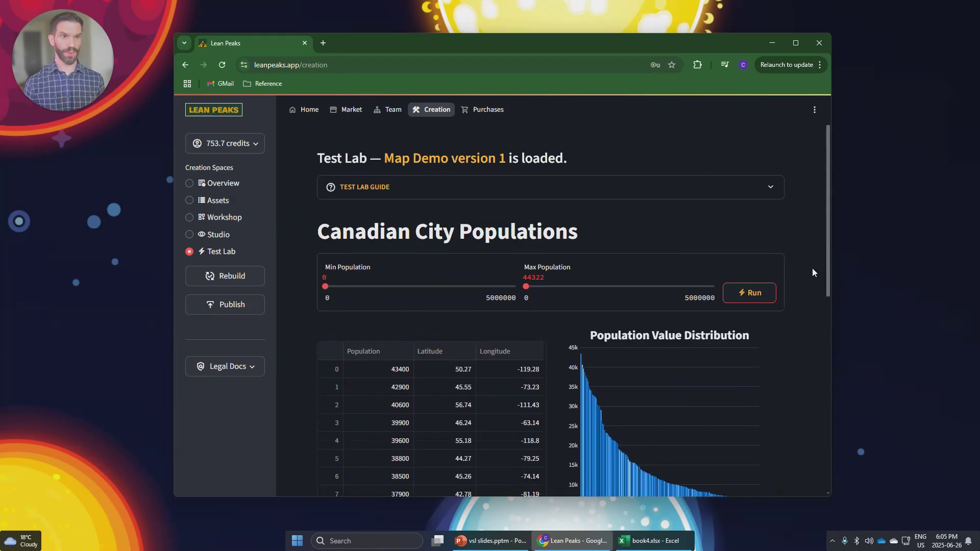
Step: Switch the app theme to Light and check how the applet's table, chart and map look
click(814, 111)
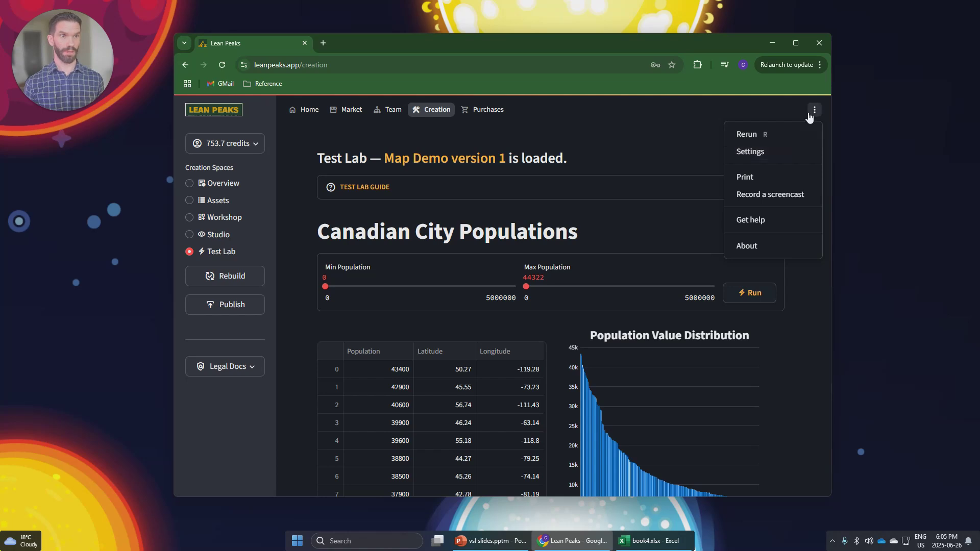
click(784, 153)
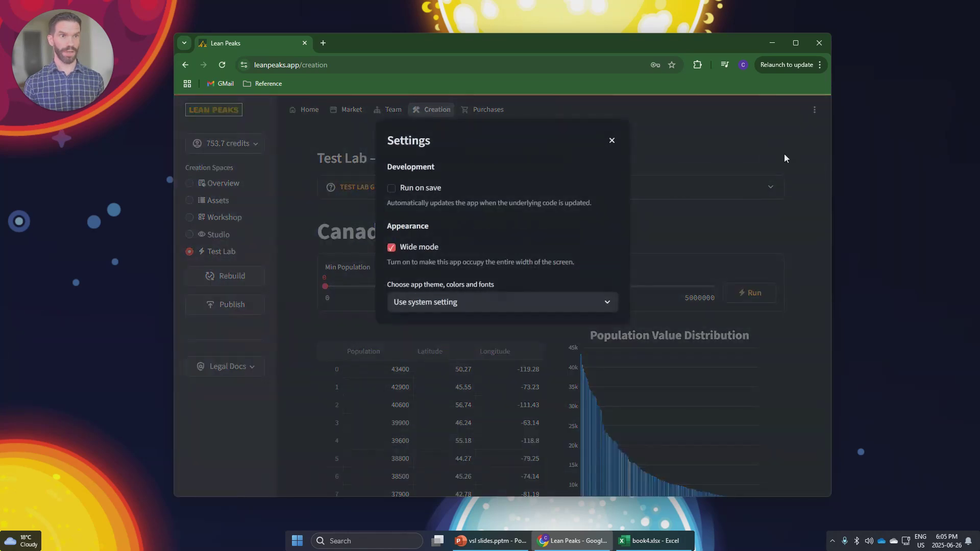
click(560, 302)
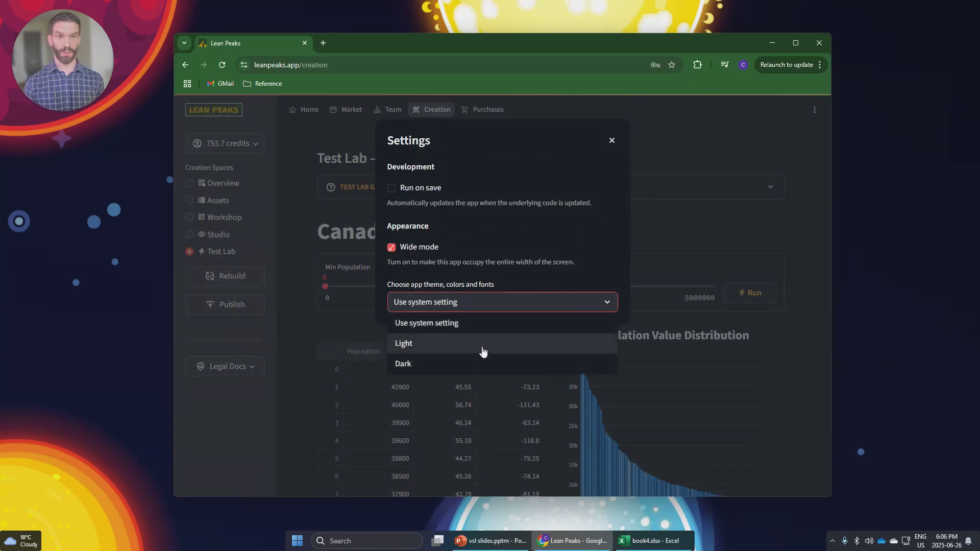
click(483, 350)
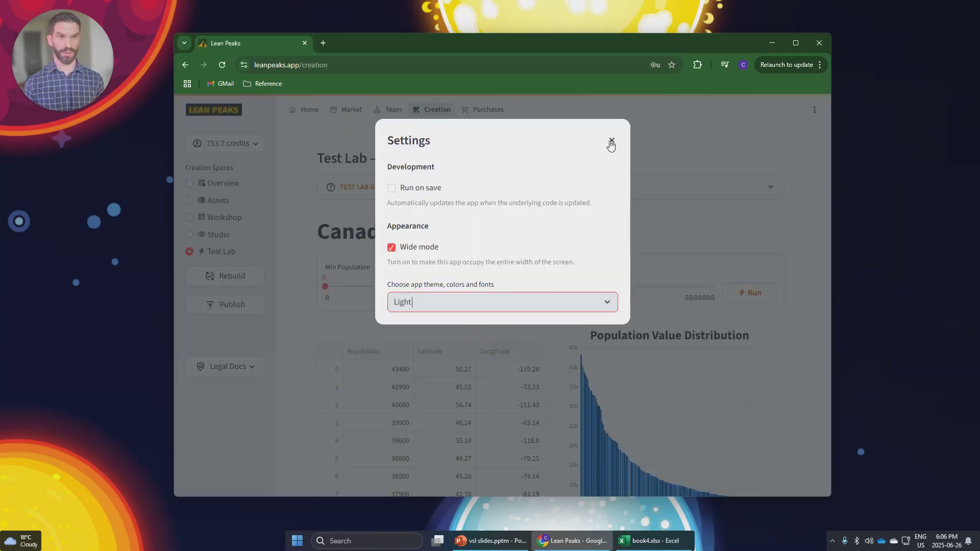
click(611, 142)
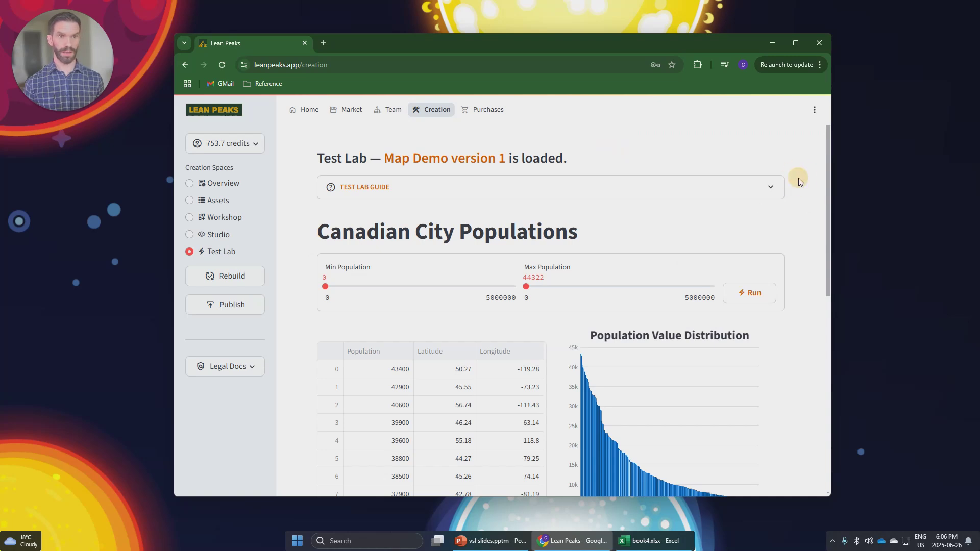
scroll(805, 186, down, 8)
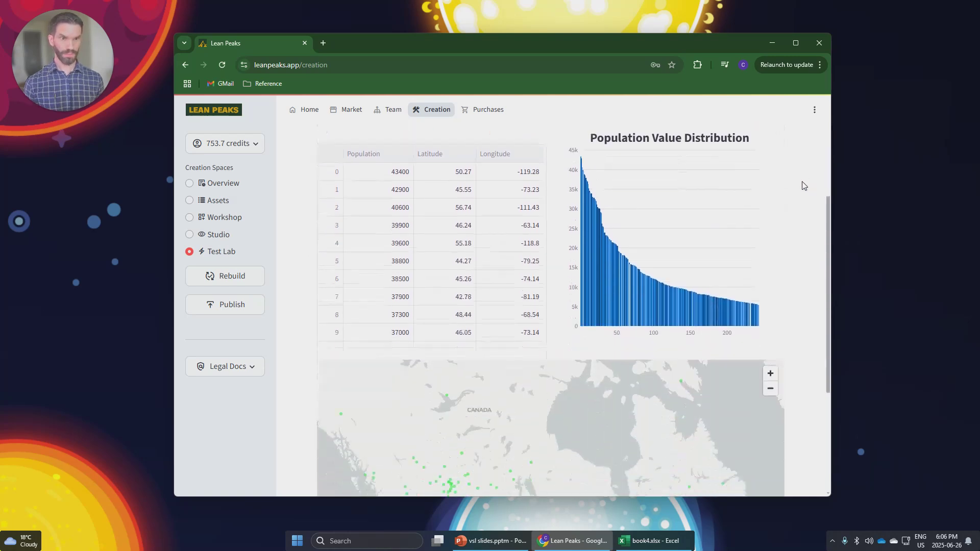
scroll(817, 196, up, 8)
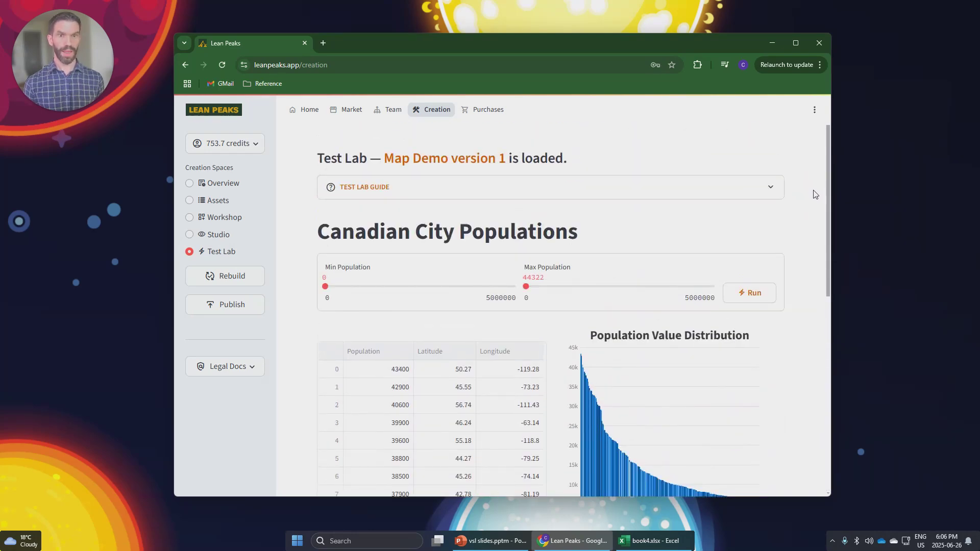
Step: Start a new applet from the Assets space as a blank applet and name it "Live map demo"
click(221, 202)
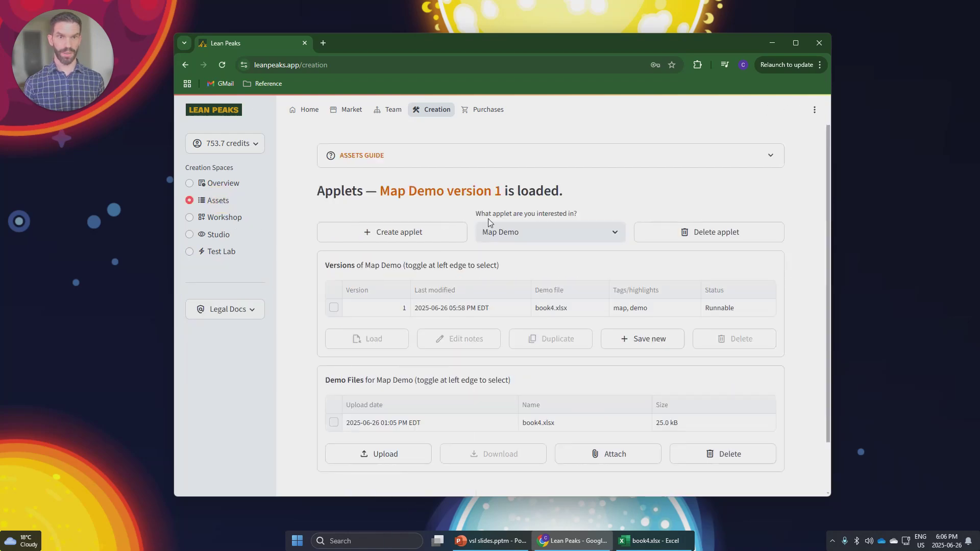
click(415, 233)
click(418, 219)
click(479, 255)
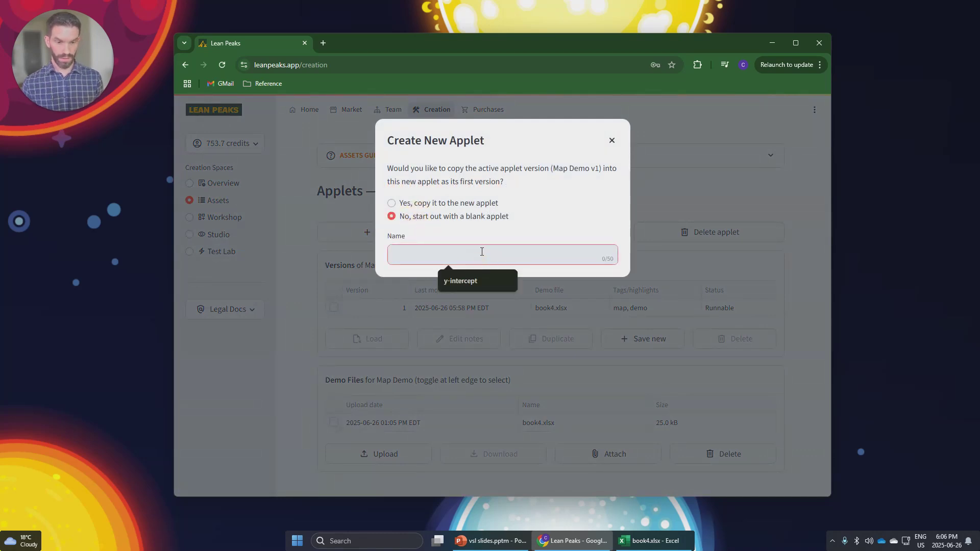
text(Live map demo)
key(Return)
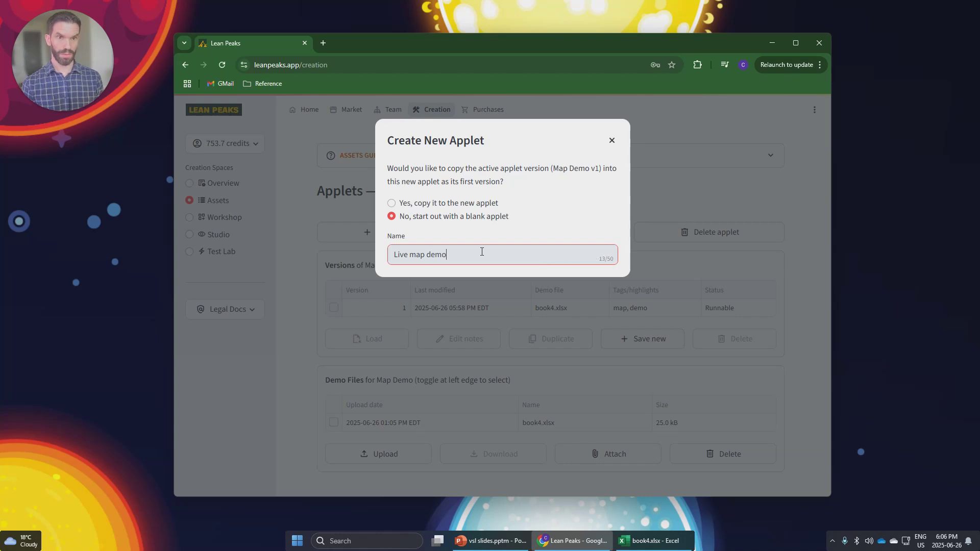
Step: Give the new applet the tags "map, demo, live" and the description "Live map demo"
click(461, 295)
text(map, demo, live)
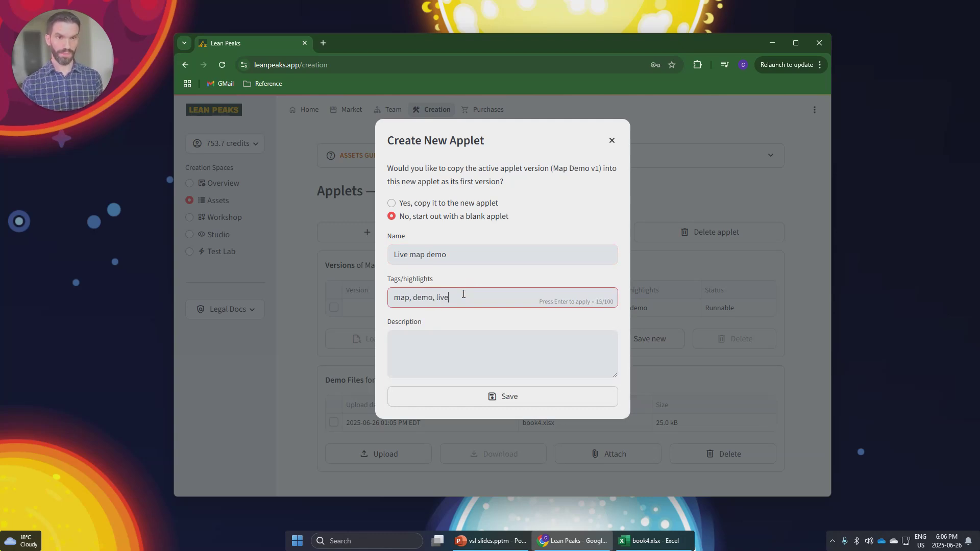
click(472, 345)
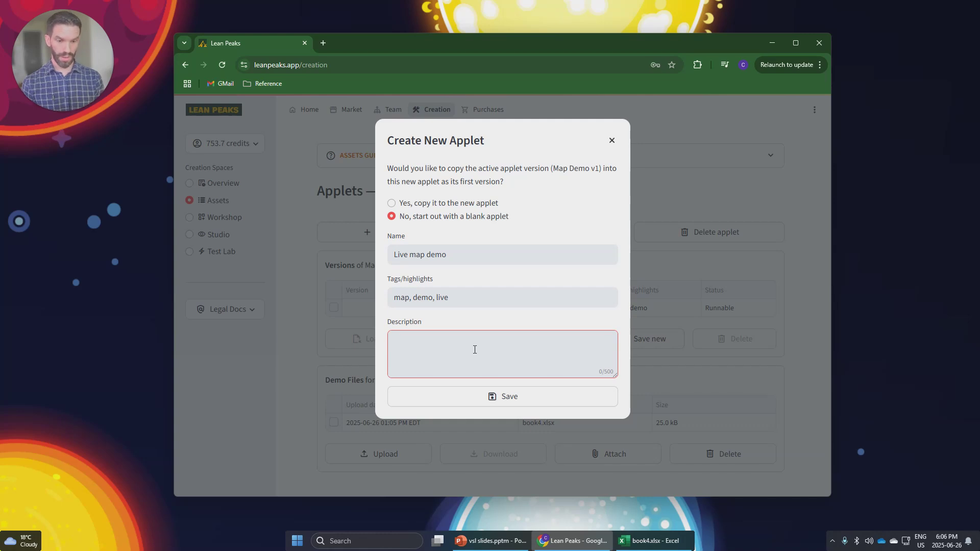
text(Live map demo)
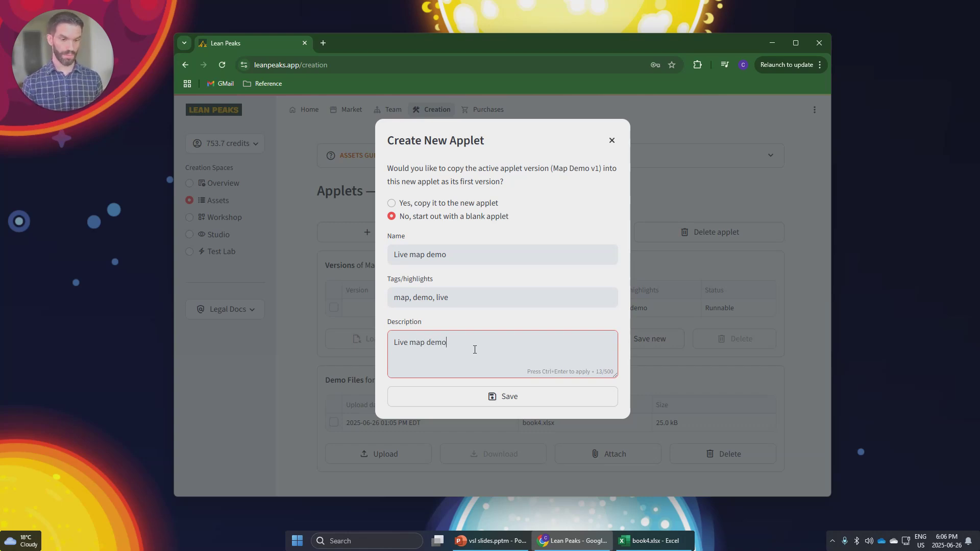
Step: Save the new applet and choose Live map demo as the applet shown in Assets
click(499, 398)
click(451, 458)
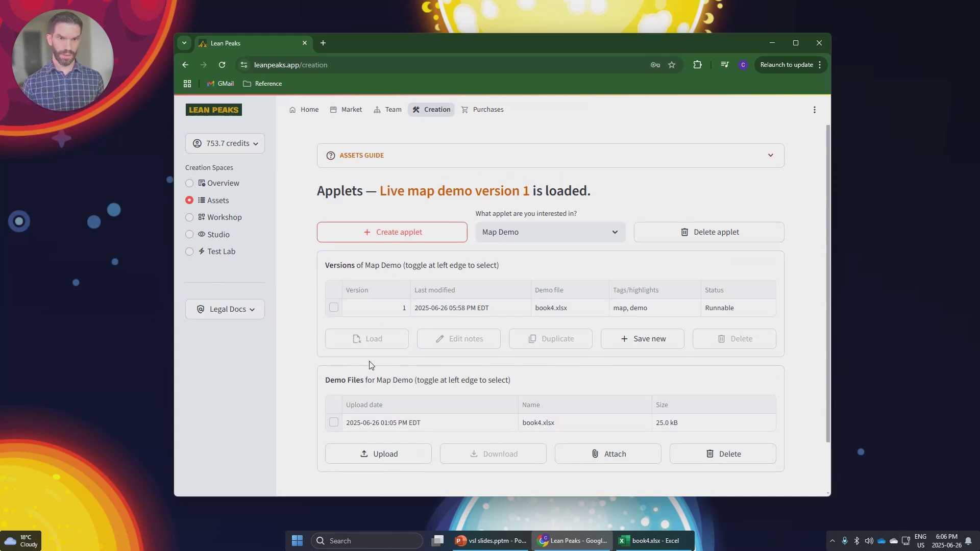
click(615, 232)
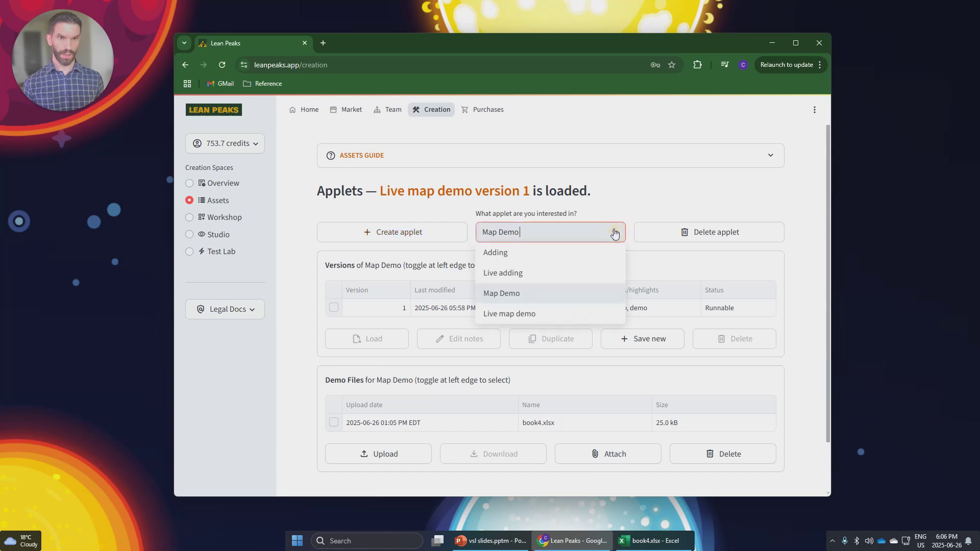
click(541, 314)
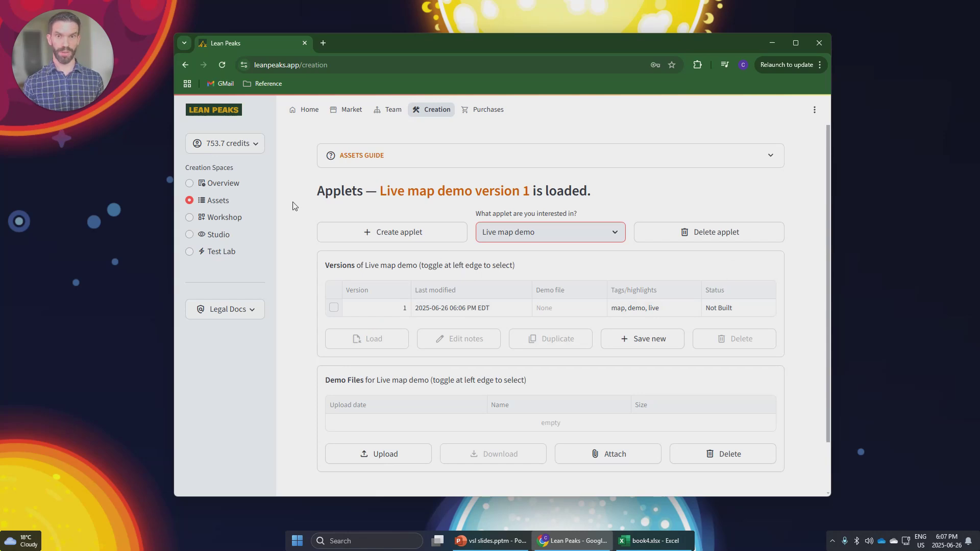
Step: Compare how the blank applet appears in the Workshop and in the Studio, ending in the Workshop
click(235, 219)
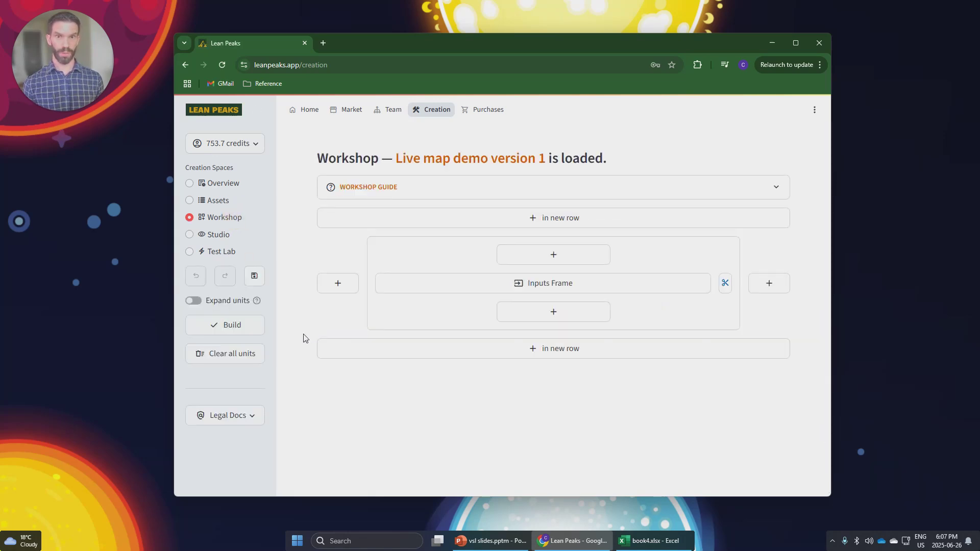
click(224, 235)
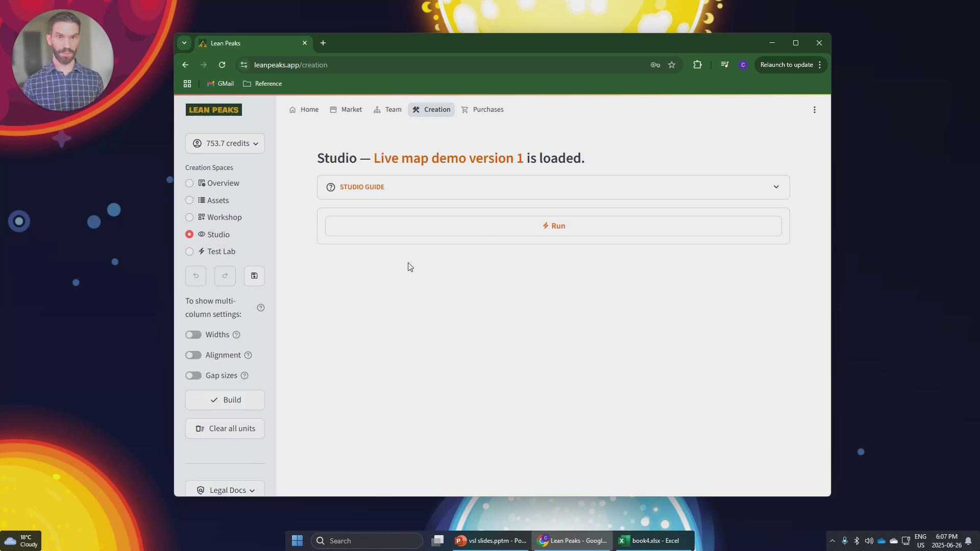
click(233, 219)
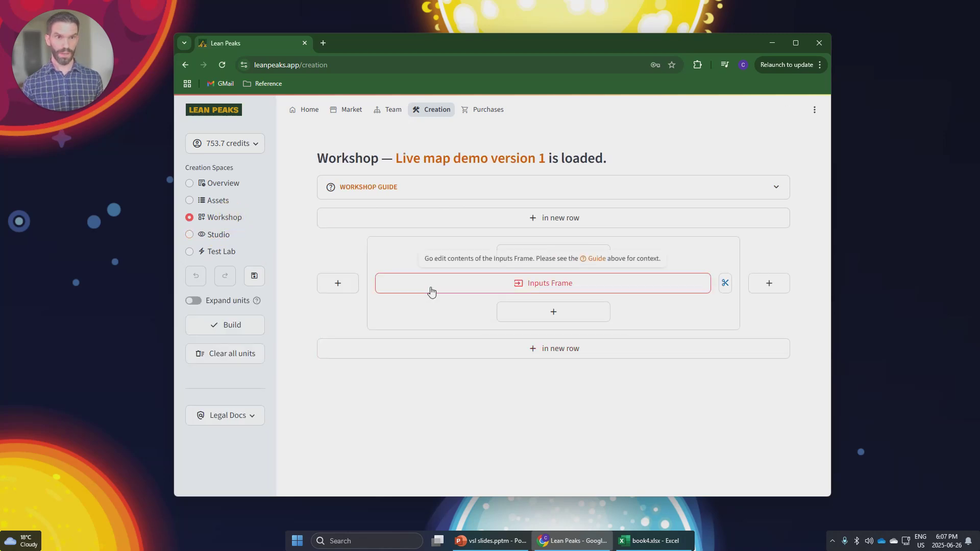
Step: Insert a static Title-size text "Live Cities Map Demo" in a new row above the Inputs Frame and preview it in the Studio
click(487, 221)
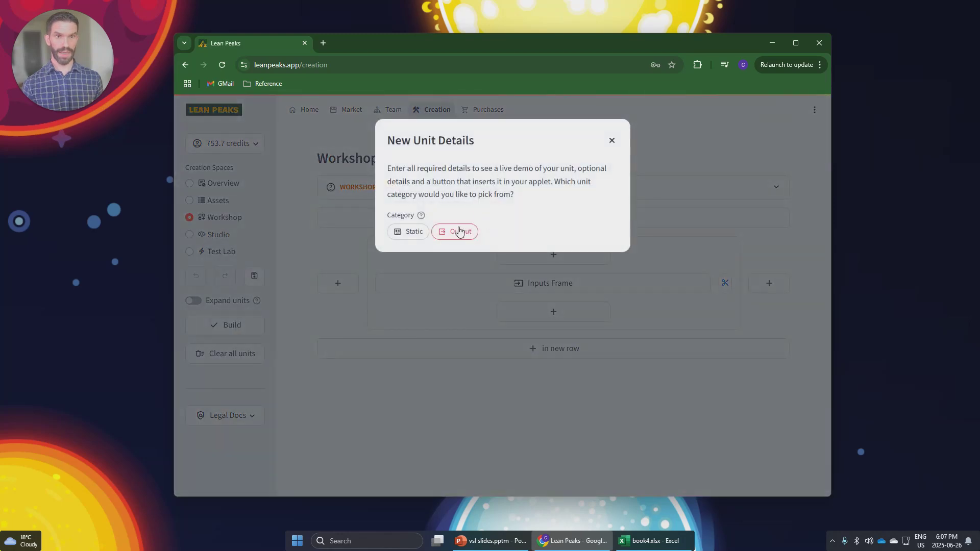
click(413, 234)
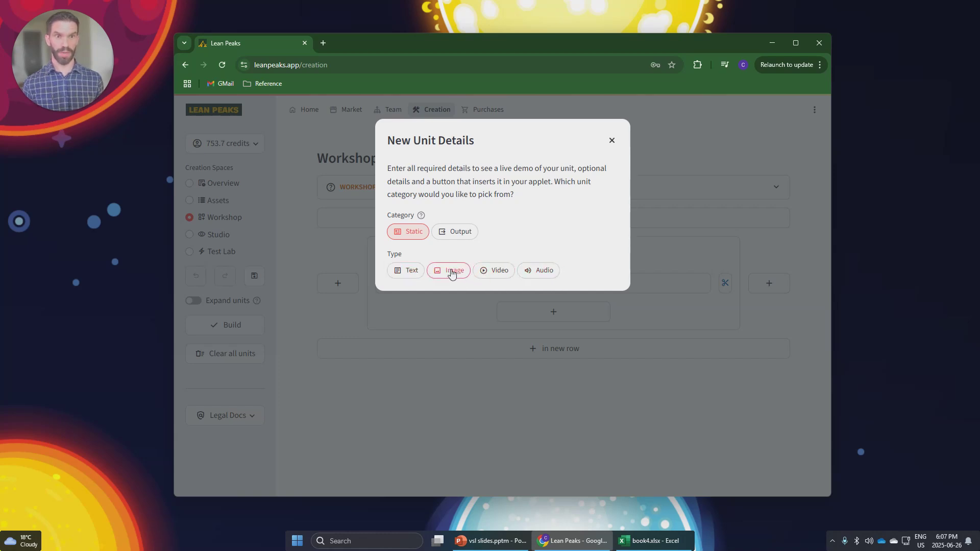
click(408, 274)
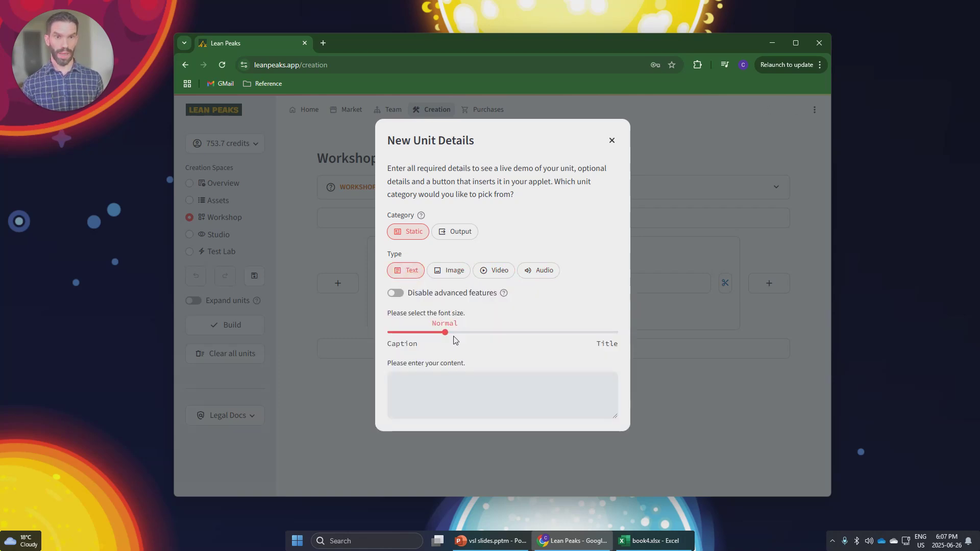
drag(443, 332, 656, 338)
click(477, 396)
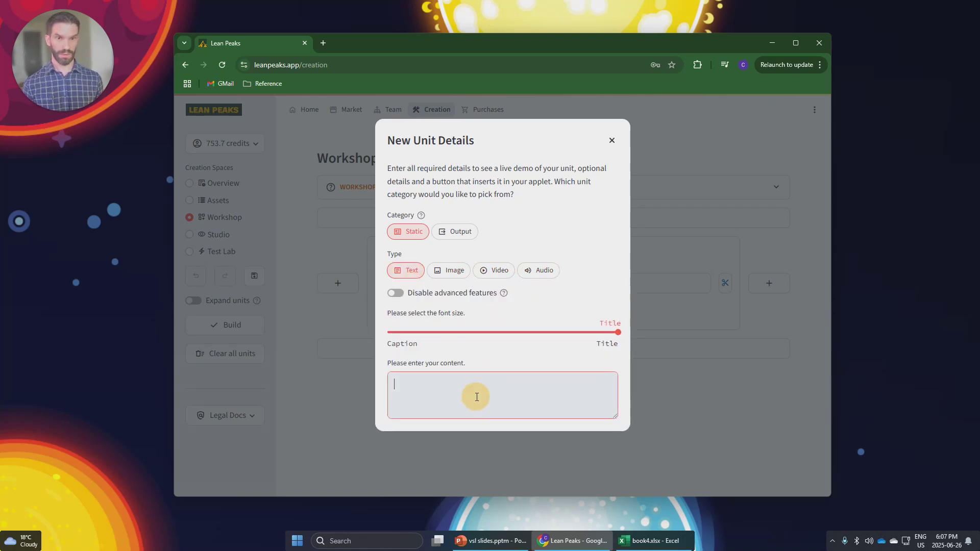
text(Live Cities Map Demo)
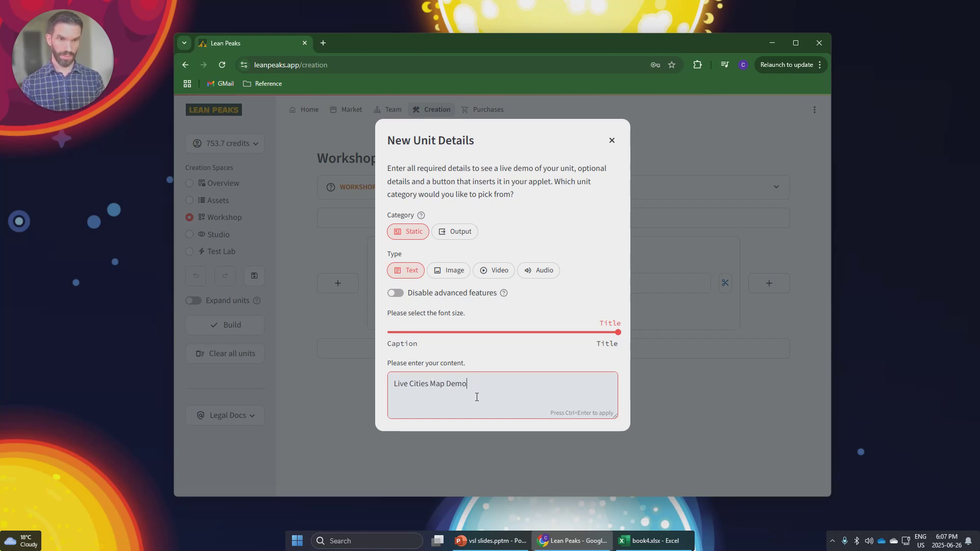
key(ctrl+Return)
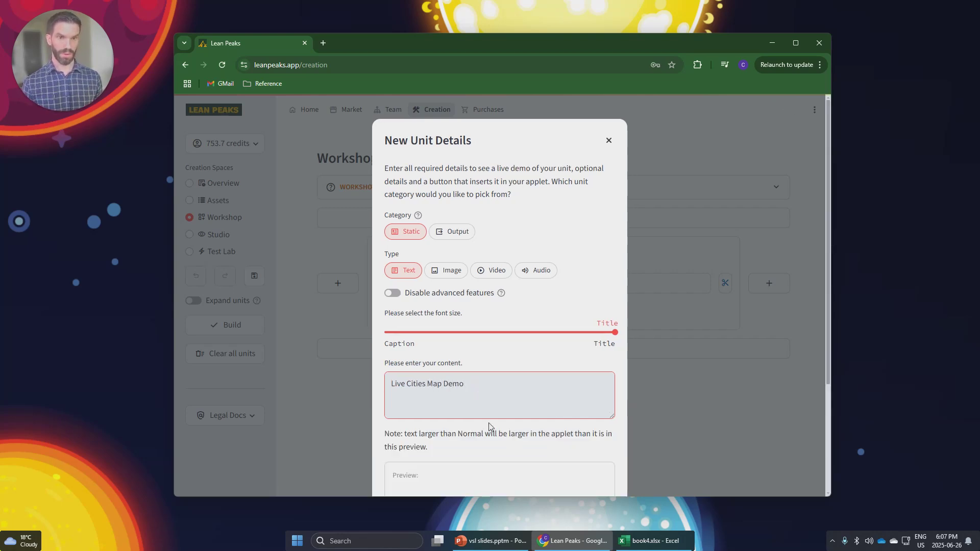
scroll(485, 406, down, 3)
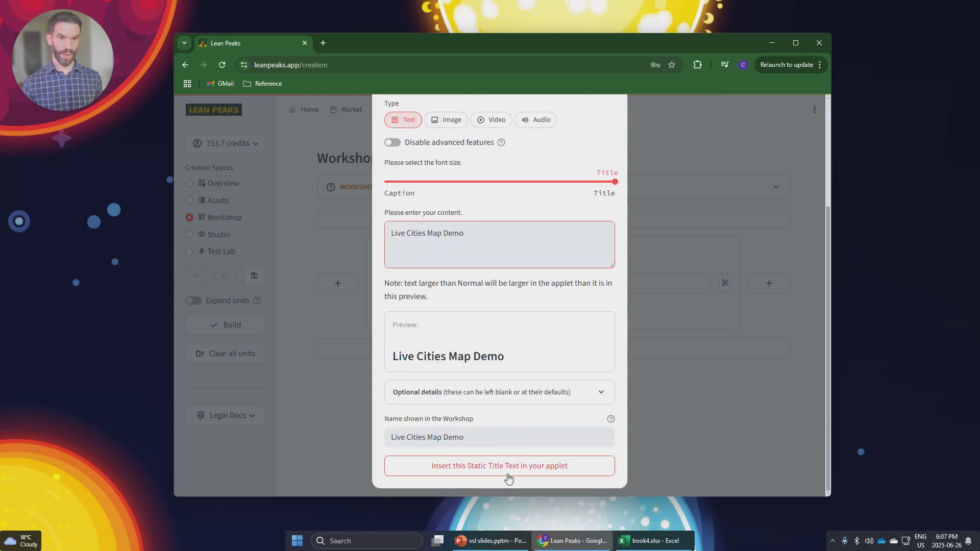
click(511, 470)
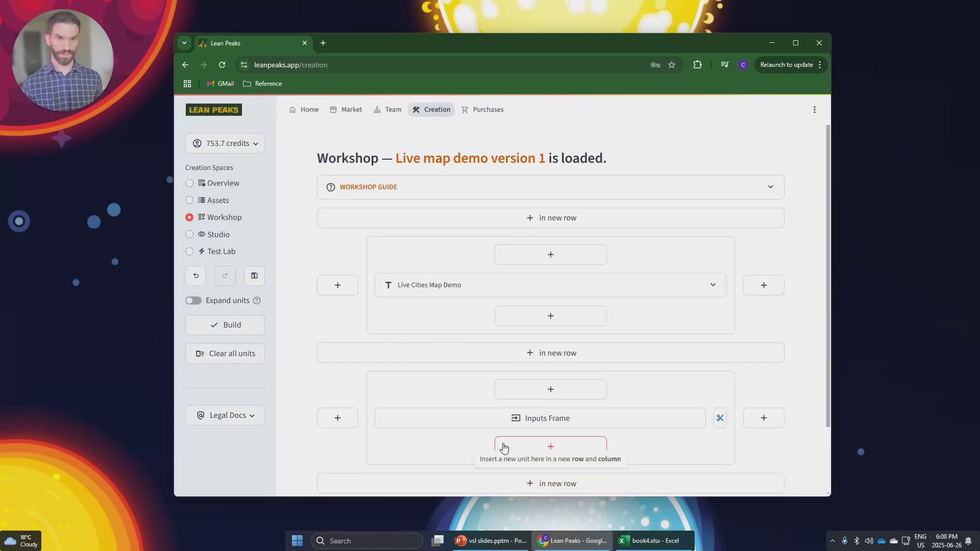
click(225, 235)
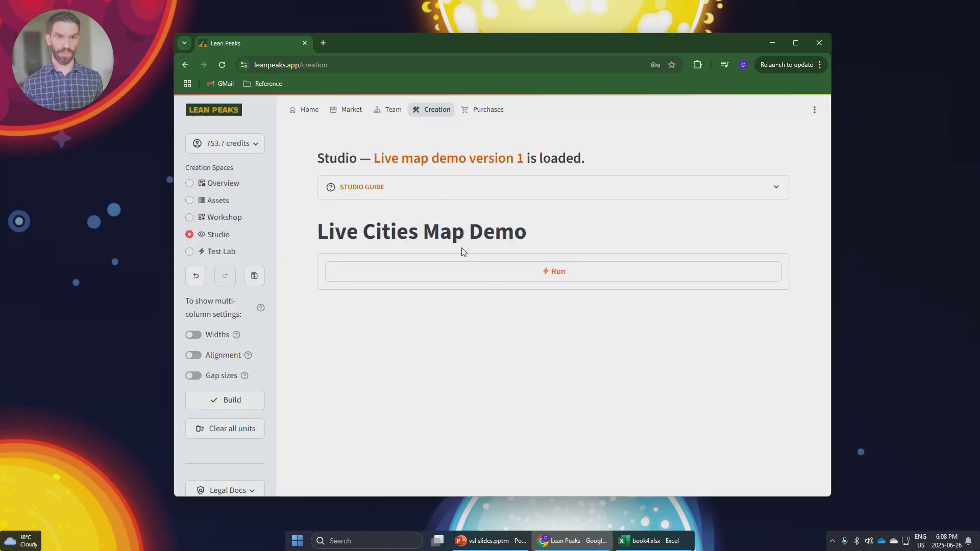
click(219, 222)
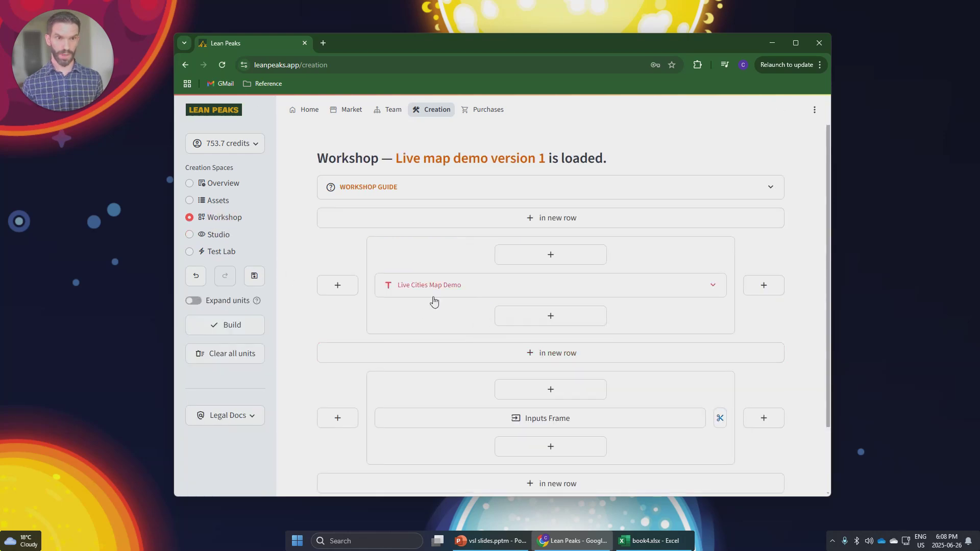
Step: Inside the Inputs Frame, start a new Number input unit in the column before the Run button
click(453, 417)
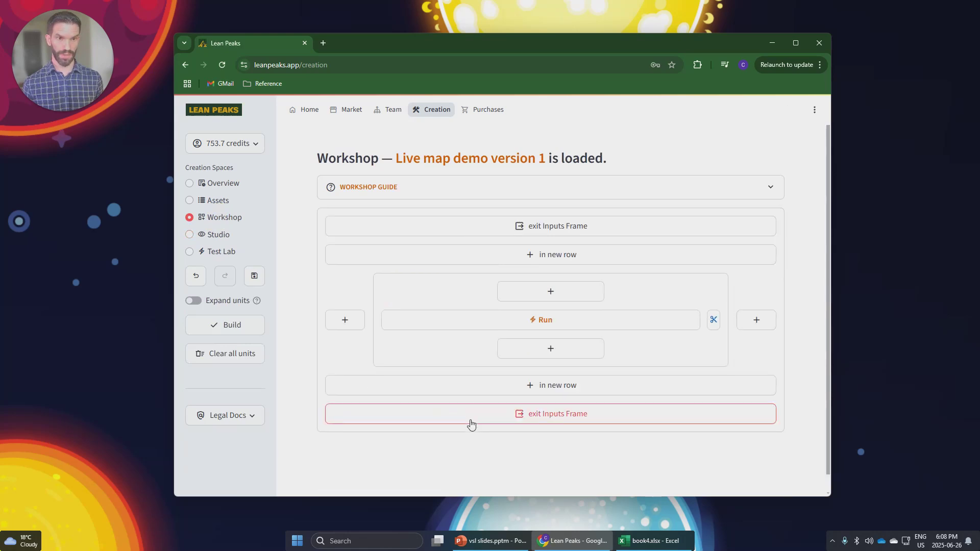
click(346, 323)
click(462, 234)
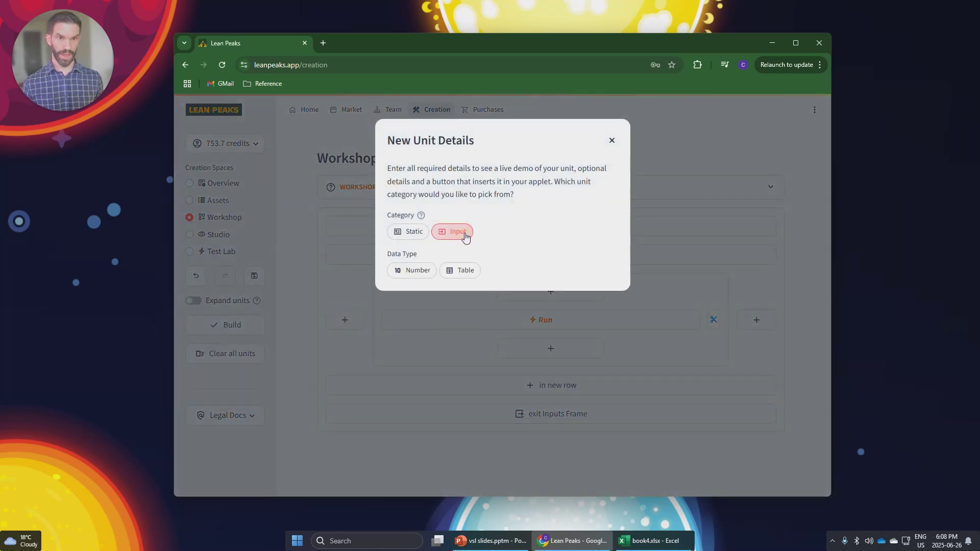
click(411, 271)
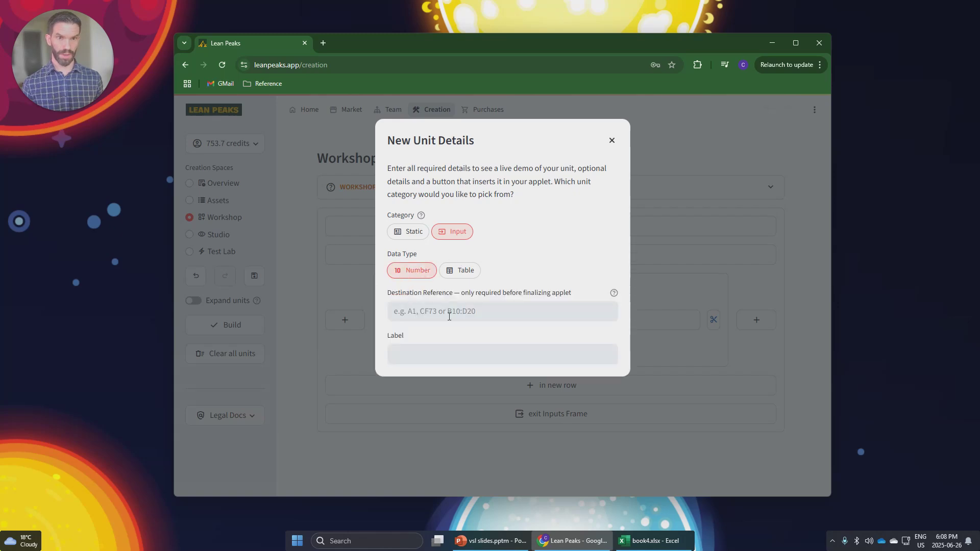
click(450, 316)
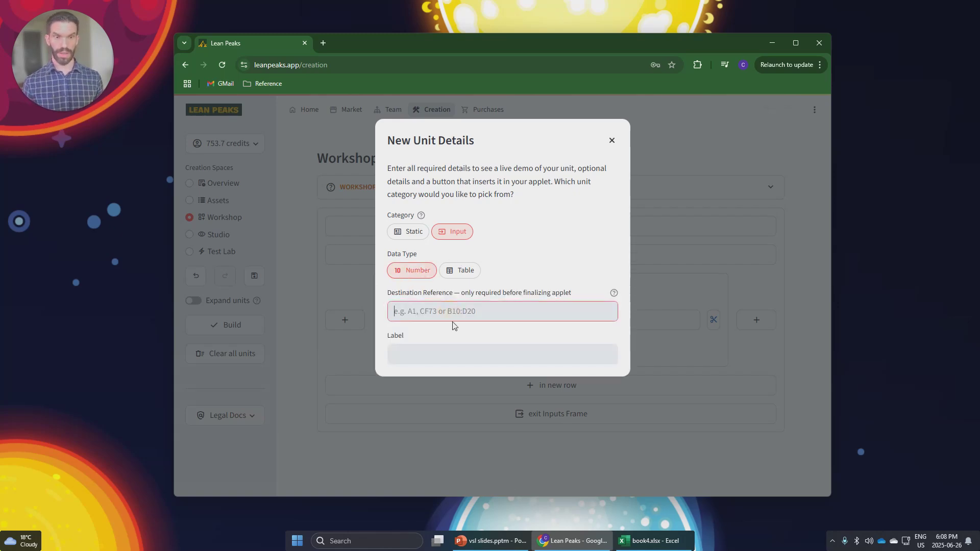
Step: Switch to book4.xlsx in Excel, leave the formula edit and identify the cells holding the Min and Max values
click(649, 541)
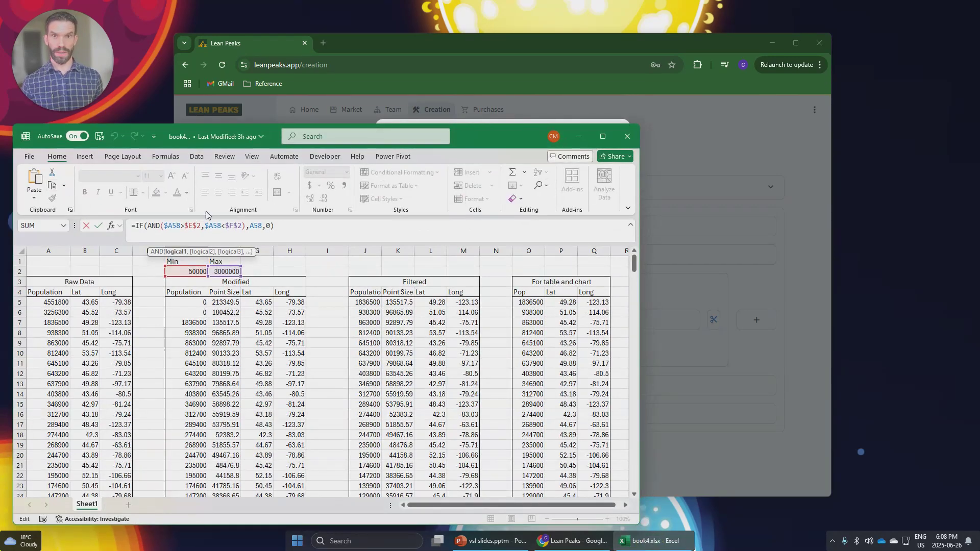
drag(181, 274, 182, 276)
key(Escape)
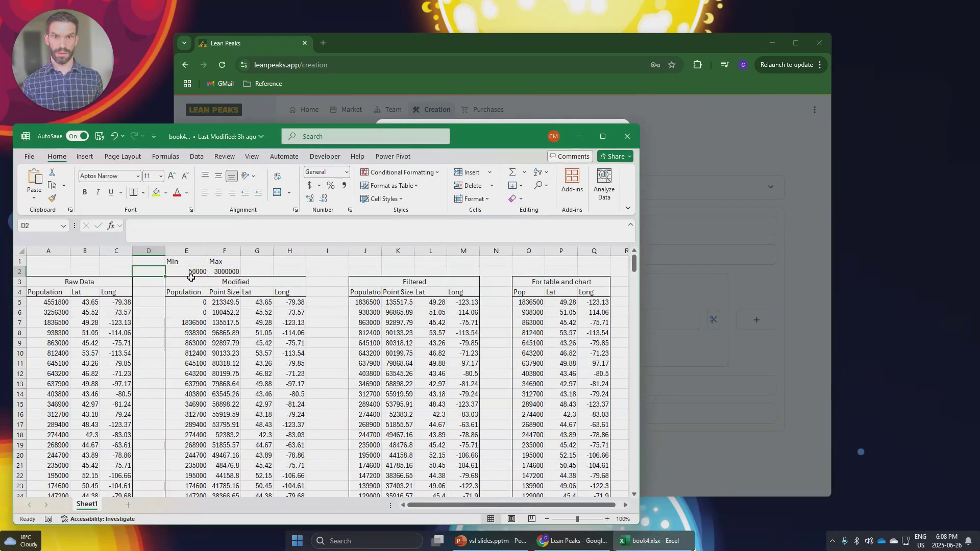
click(187, 273)
click(221, 274)
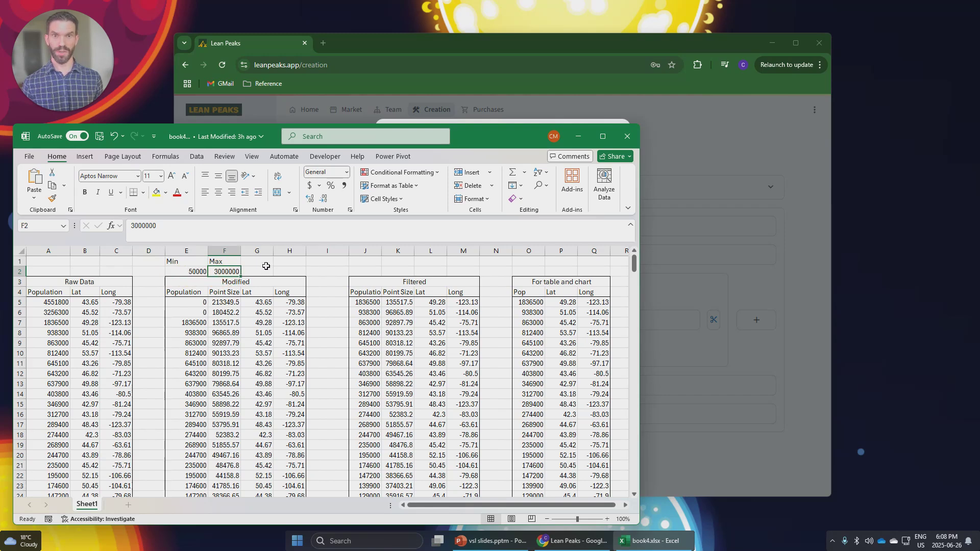
Step: Back in Lean Peaks, set the number input's destination reference to E2 and its label to "Min Population"
click(511, 82)
click(448, 310)
text(e2)
key(Tab)
text(Min)
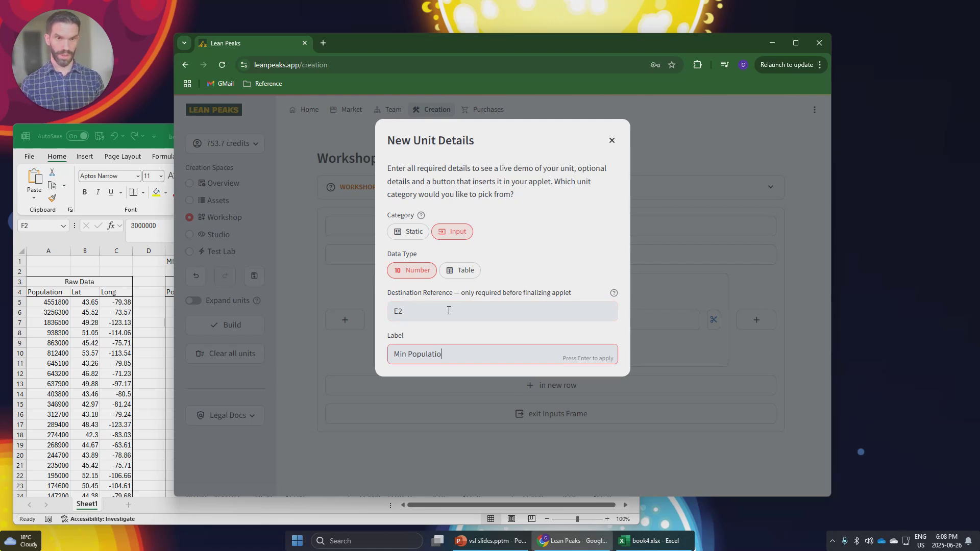
key(Return)
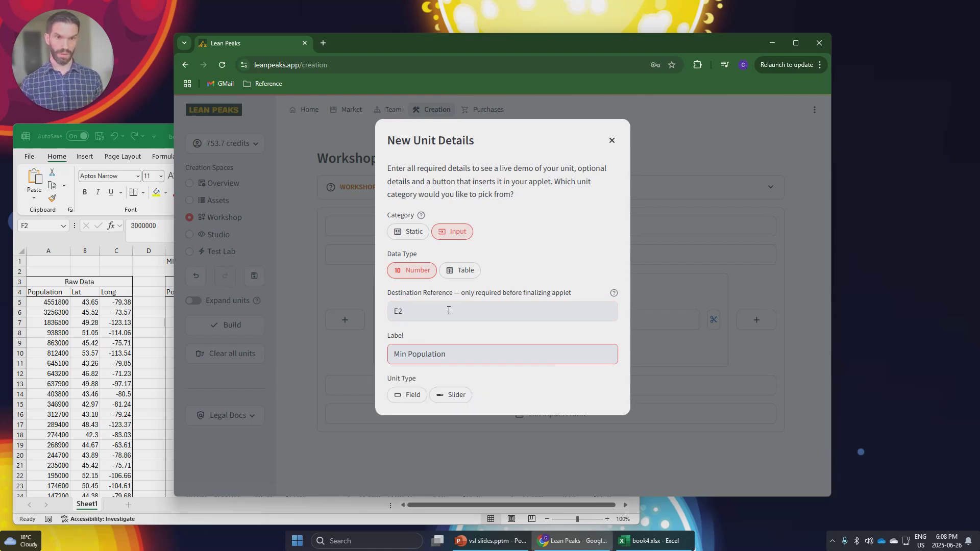
Step: Make the Min Population input a slider with a step size of 1
click(452, 395)
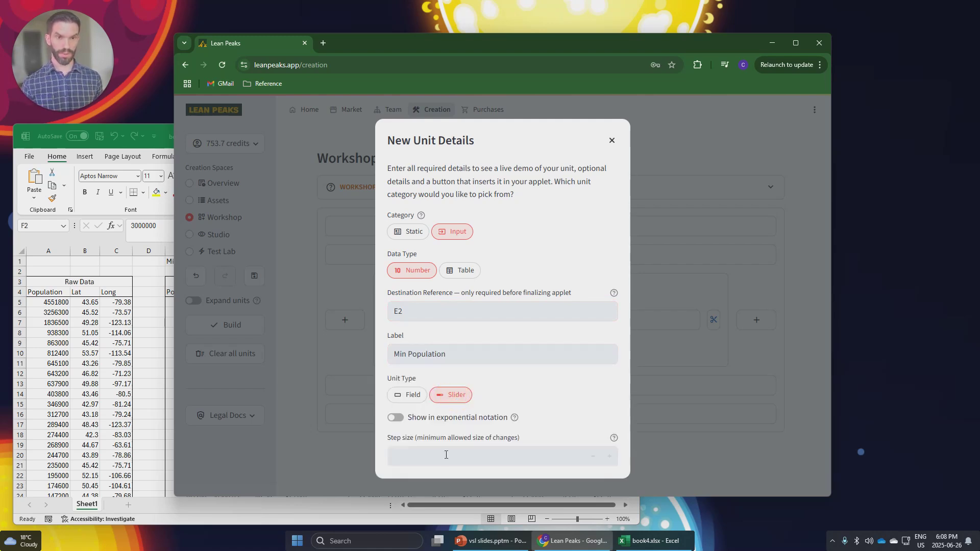
click(431, 453)
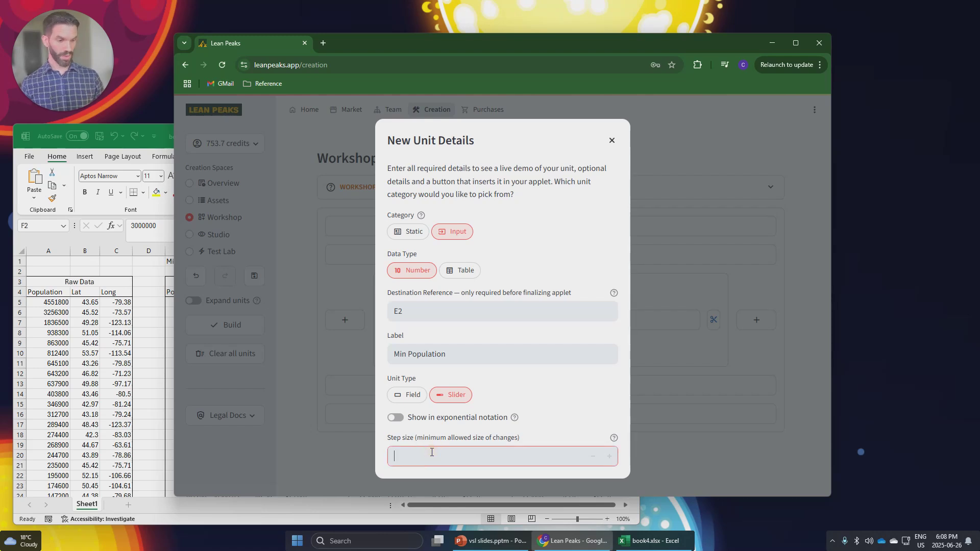
text(1)
key(Return)
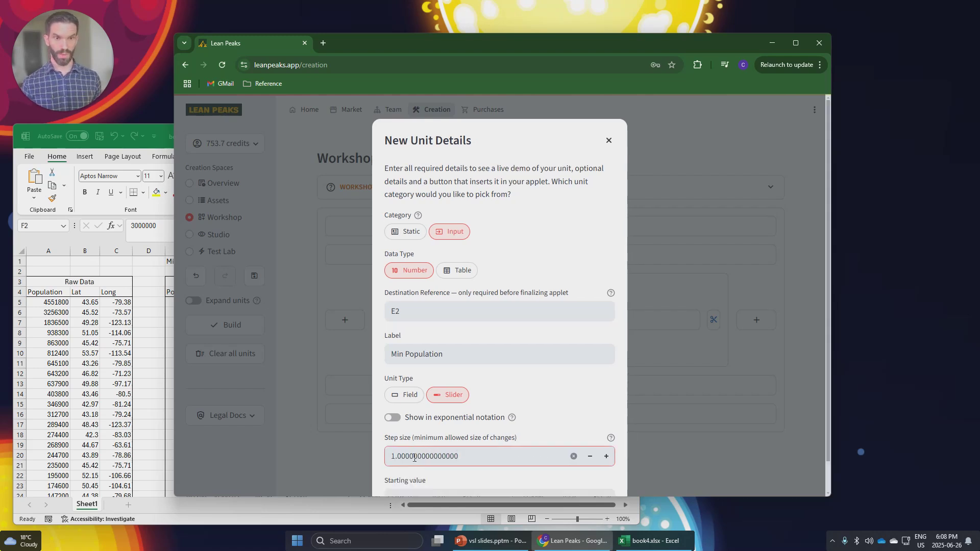
Step: Try a slider step size of 0.01 with a starting value of 4.5978, and restore the step size to 1
scroll(382, 453, down, 1)
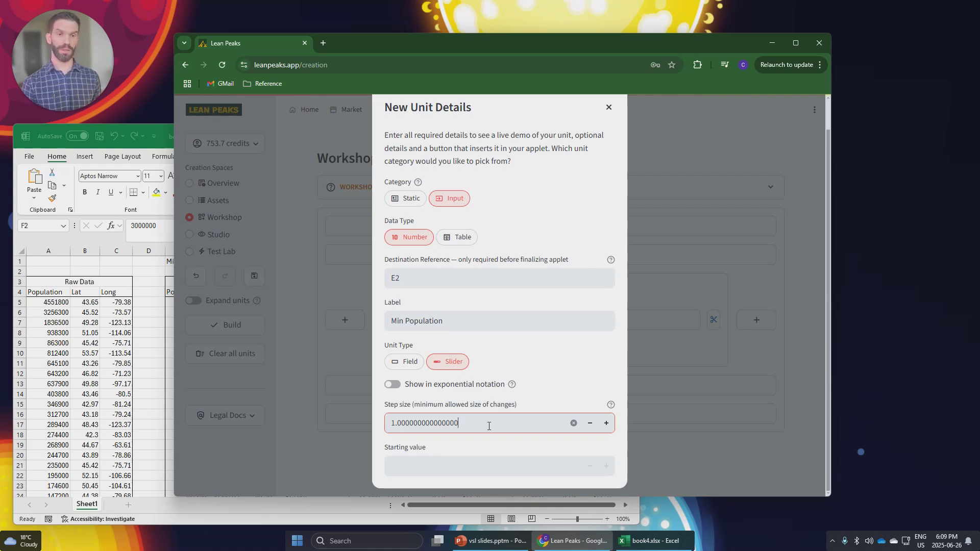
drag(493, 426, 349, 418)
text(0.01)
key(Return)
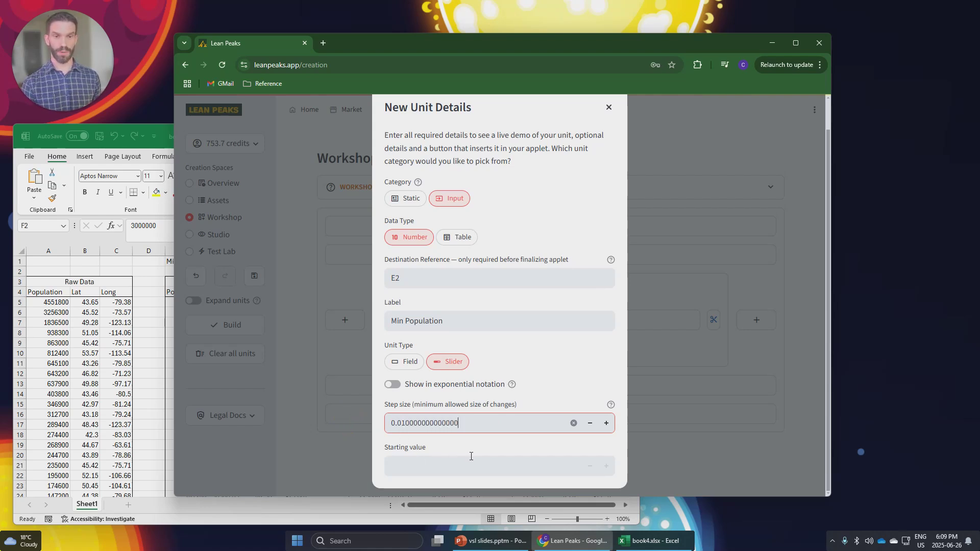
click(442, 462)
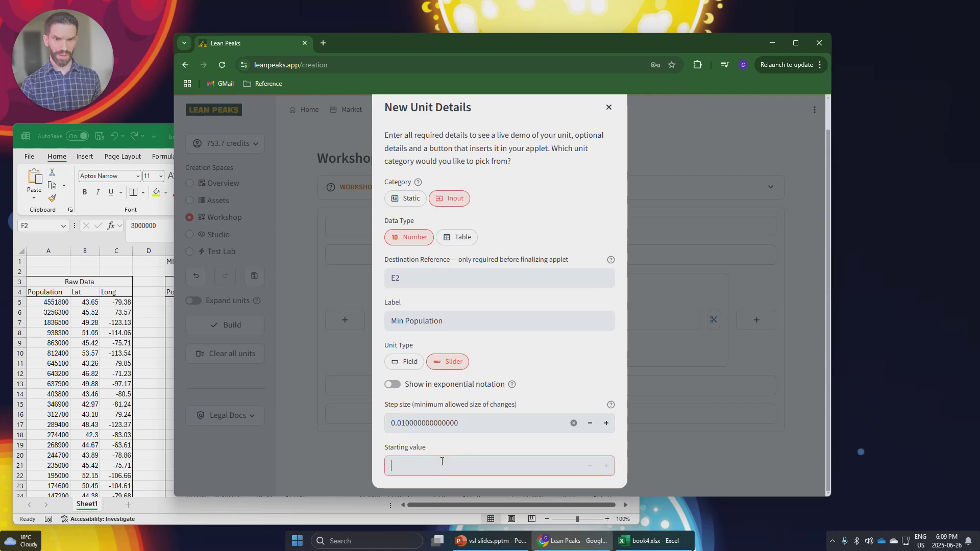
text(4.5978)
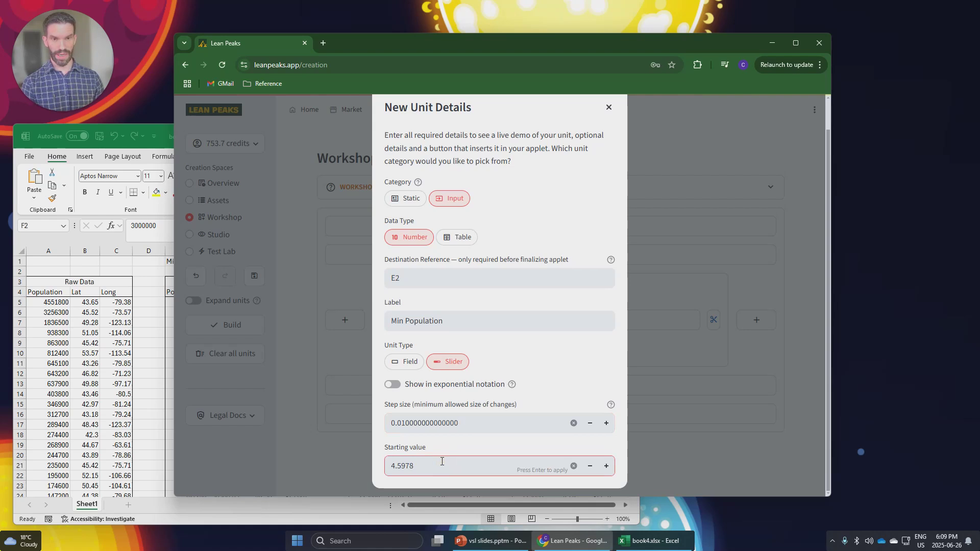
key(Return)
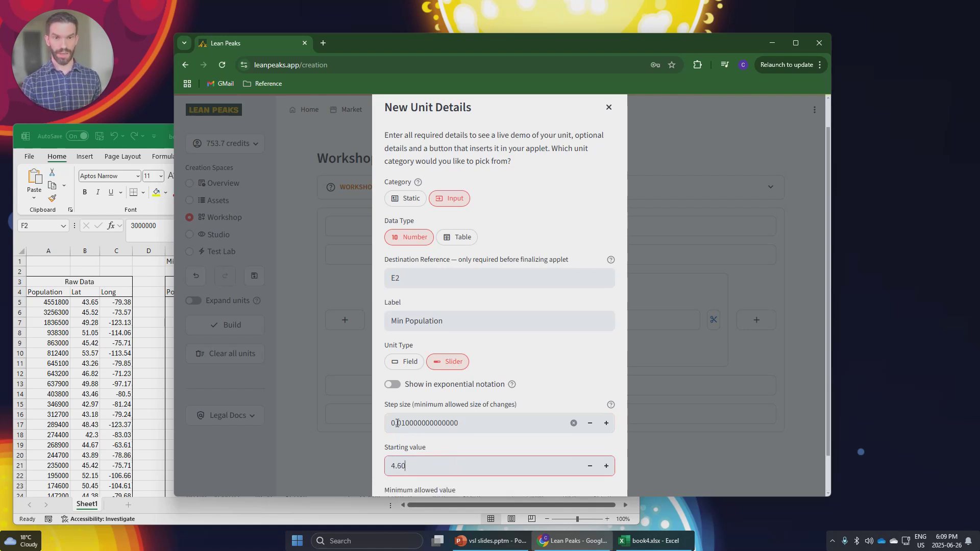
drag(453, 422, 369, 440)
text(1)
key(Return)
Step: Set the Min Population slider's starting value to 50000
click(413, 467)
drag(413, 467, 382, 466)
click(407, 466)
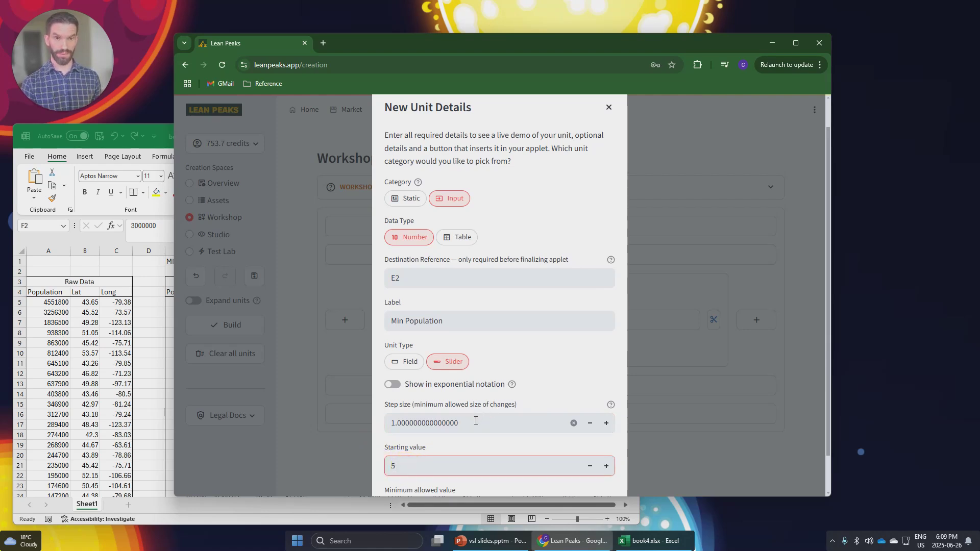
scroll(475, 420, down, 1)
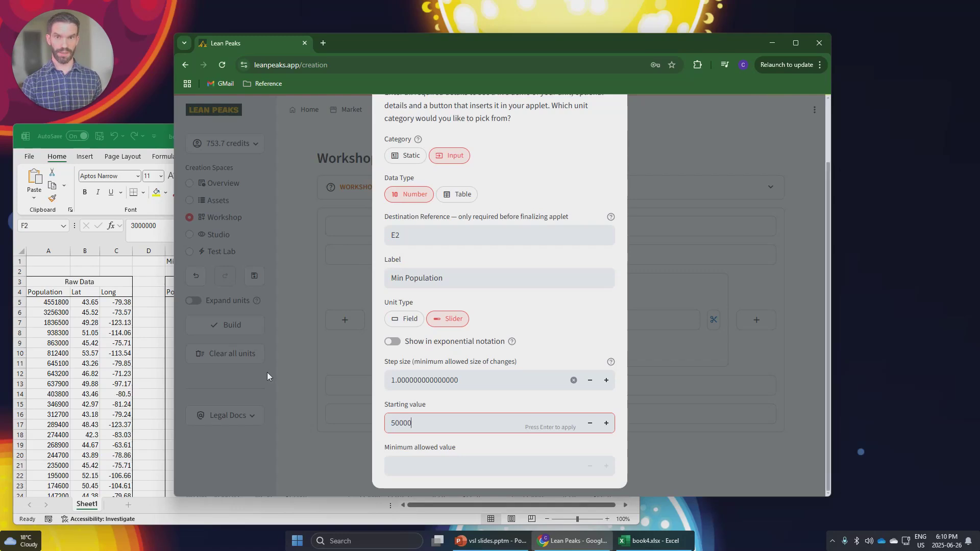
Step: Set the Min Population slider's minimum allowed value to 0 and its maximum allowed value to 5000000
click(436, 464)
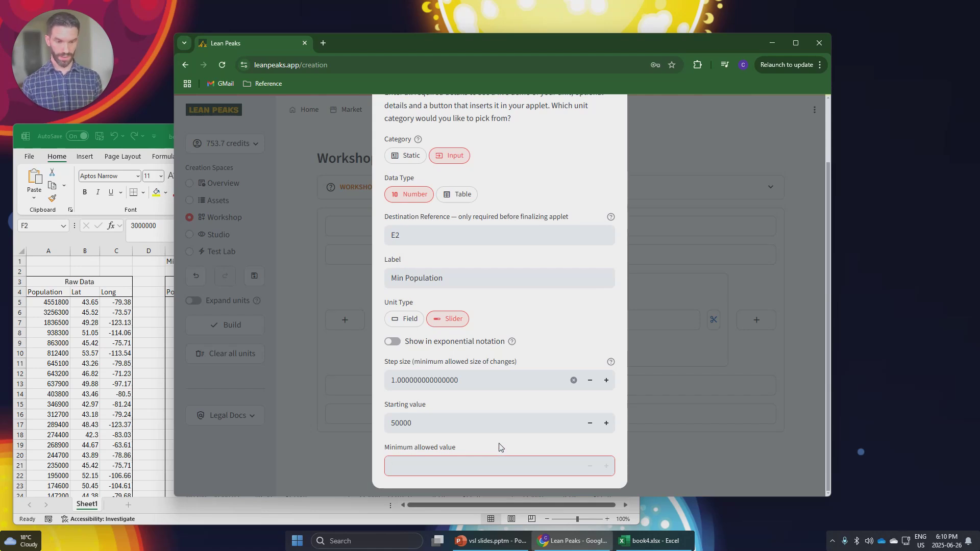
text(0)
key(Return)
scroll(466, 454, down, 1)
click(466, 463)
text(5000)
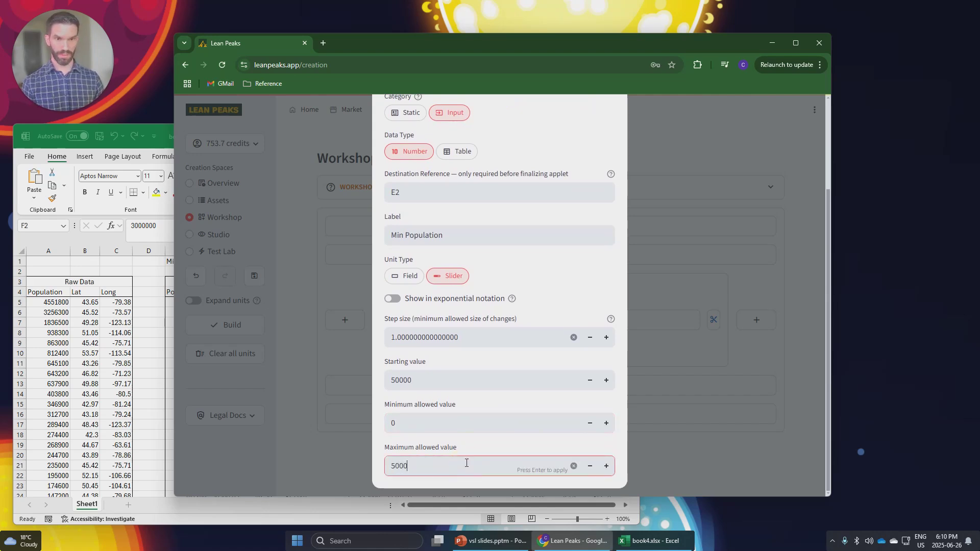
text(000)
key(Return)
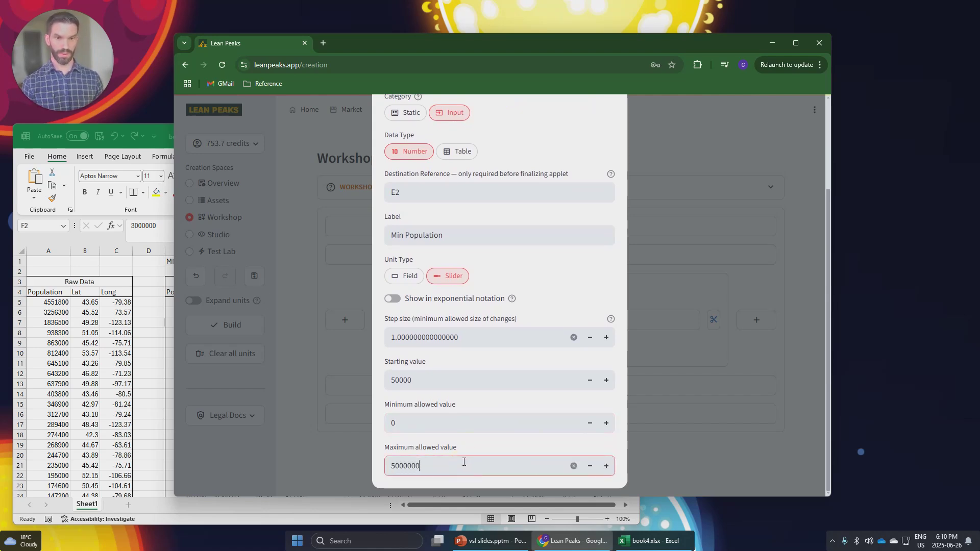
Step: Try out the Min Population slider in its preview and insert the Number Slider in the applet
scroll(466, 470, down, 4)
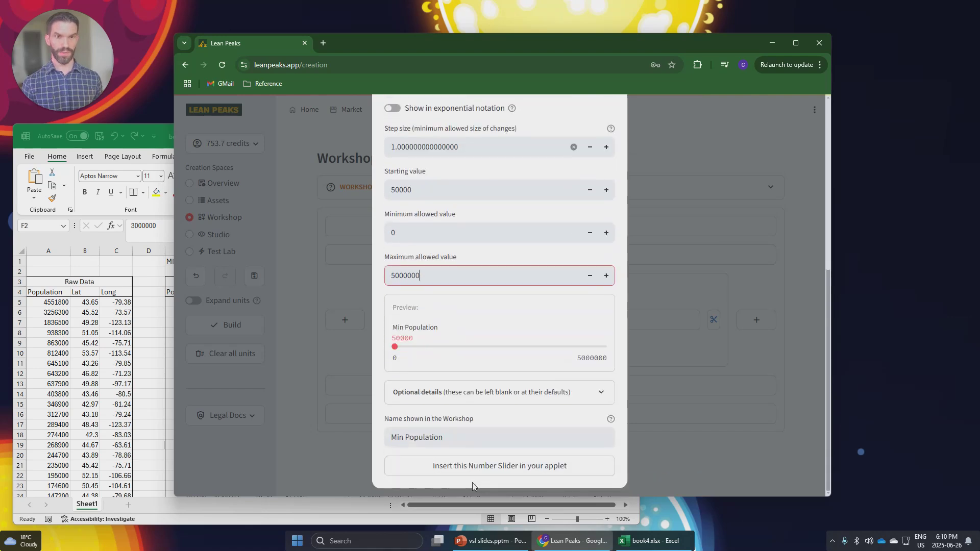
drag(395, 346, 519, 349)
click(497, 466)
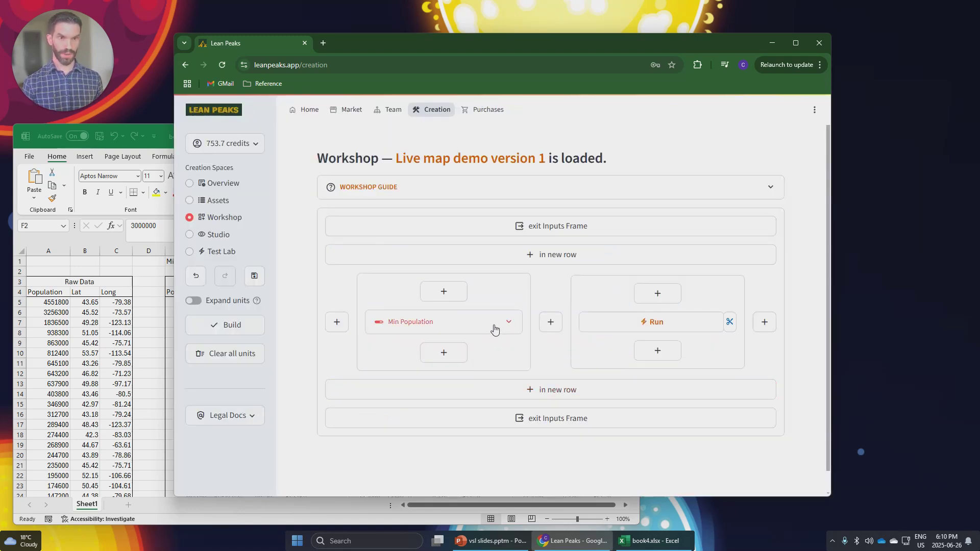
Step: Expand the units in the Workshop and copy the Min Population slider into a new column between it and the Run unit
click(225, 305)
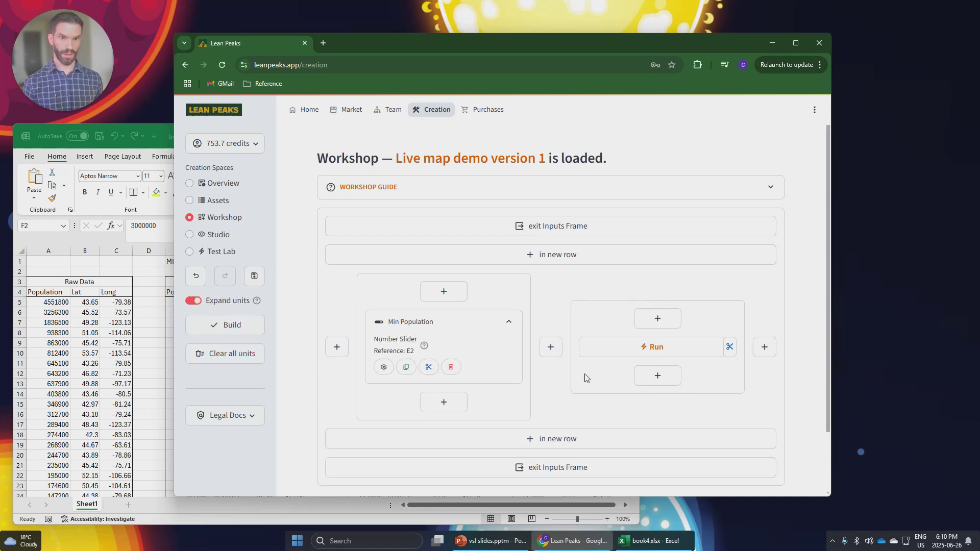
click(407, 369)
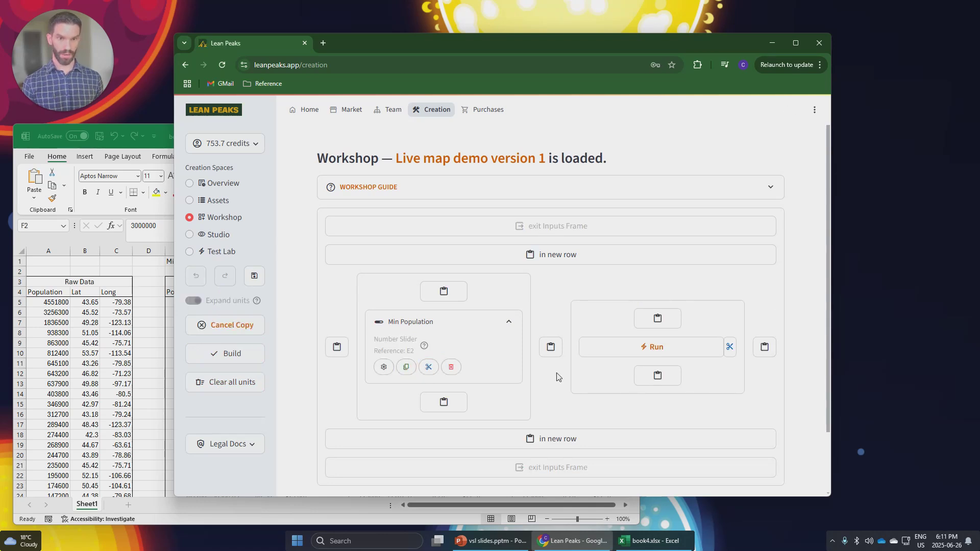
click(551, 352)
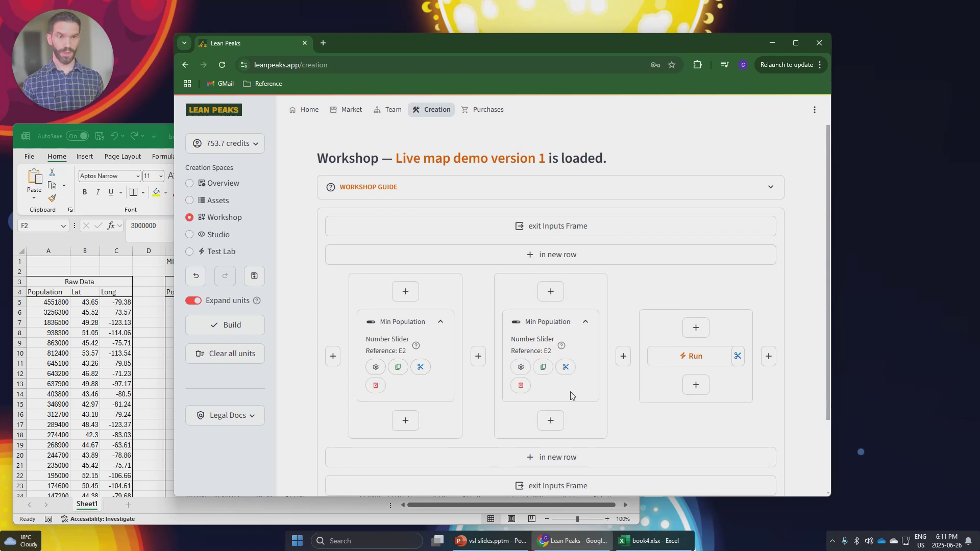
Step: Paste a third Min Population slider below the second one and move it into a new row underneath
click(543, 366)
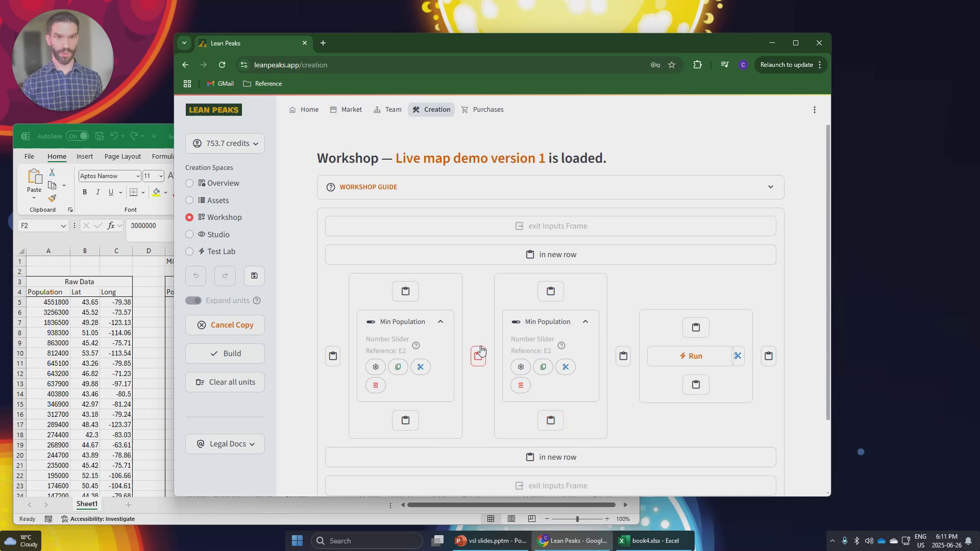
click(551, 421)
scroll(614, 430, down, 2)
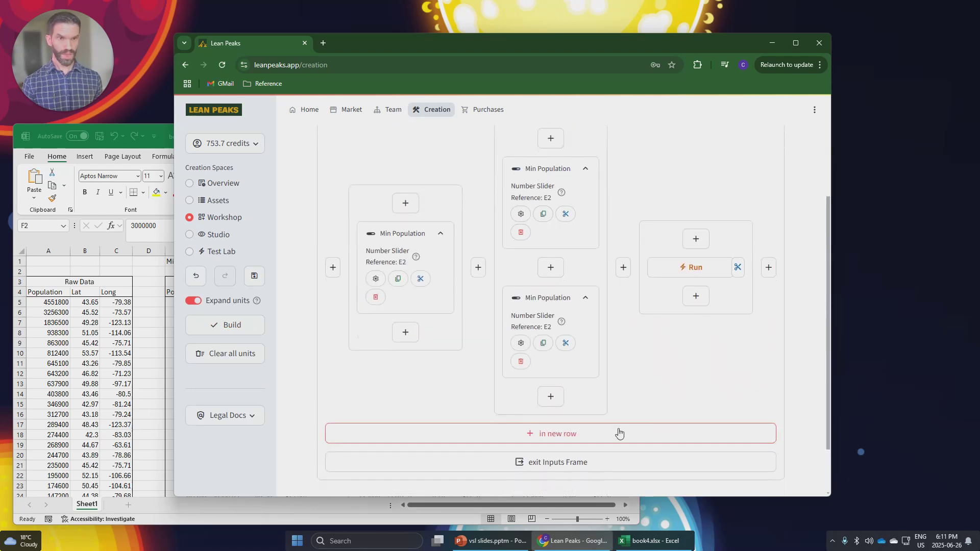
scroll(617, 427, up, 1)
click(566, 446)
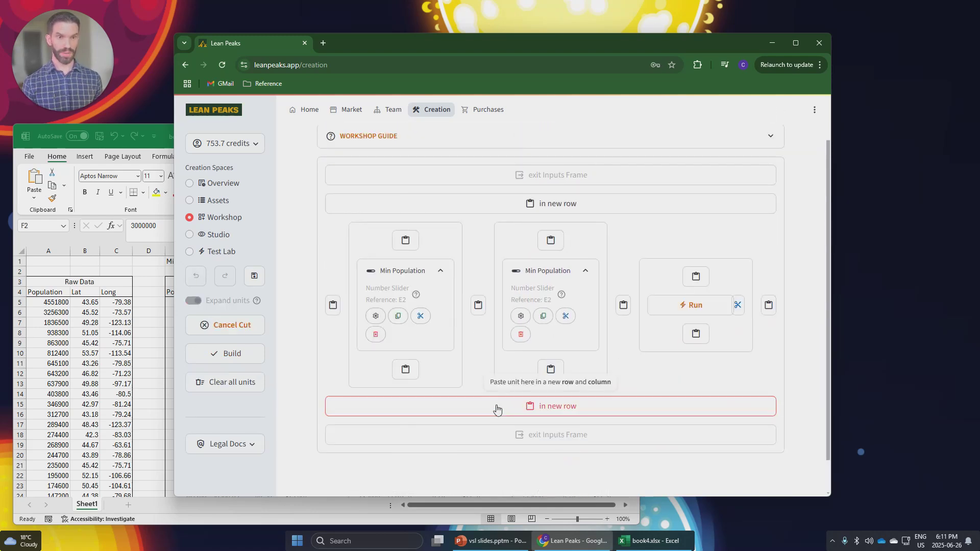
click(494, 407)
scroll(623, 433, down, 2)
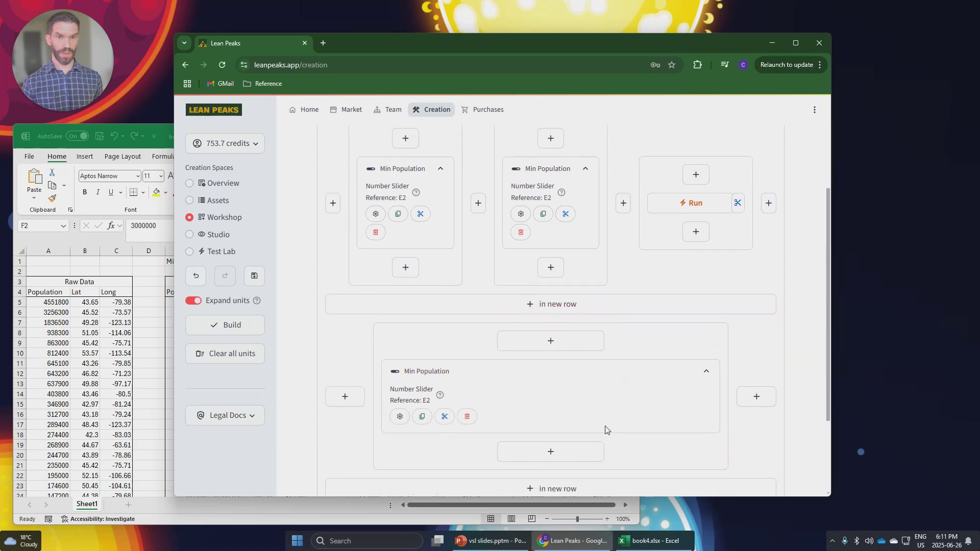
Step: Move the extra Min Population slider above the Run unit and delete it
click(444, 417)
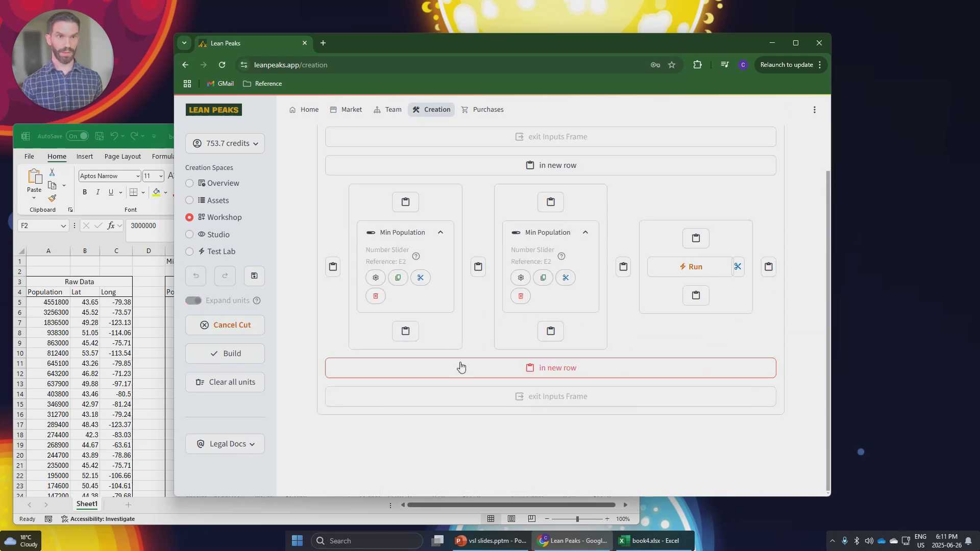
click(695, 238)
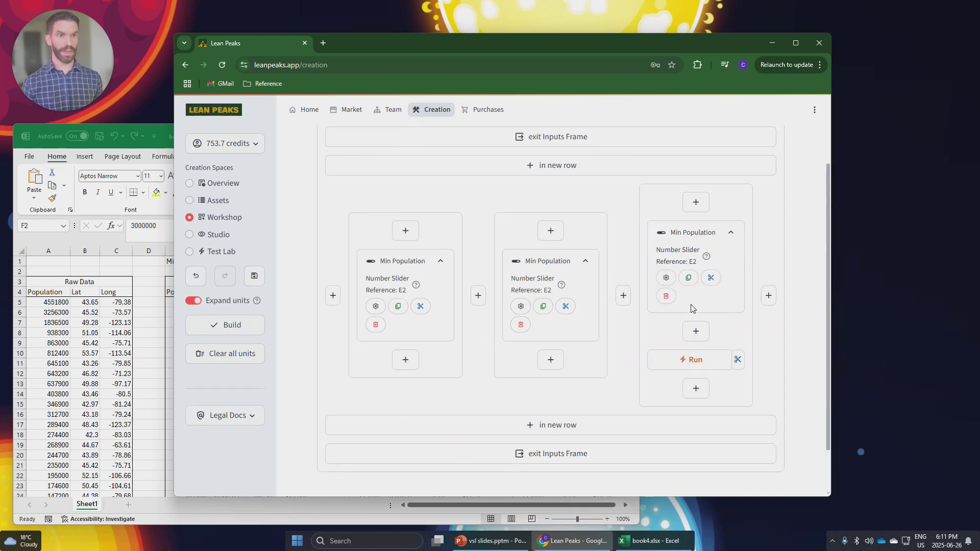
click(666, 296)
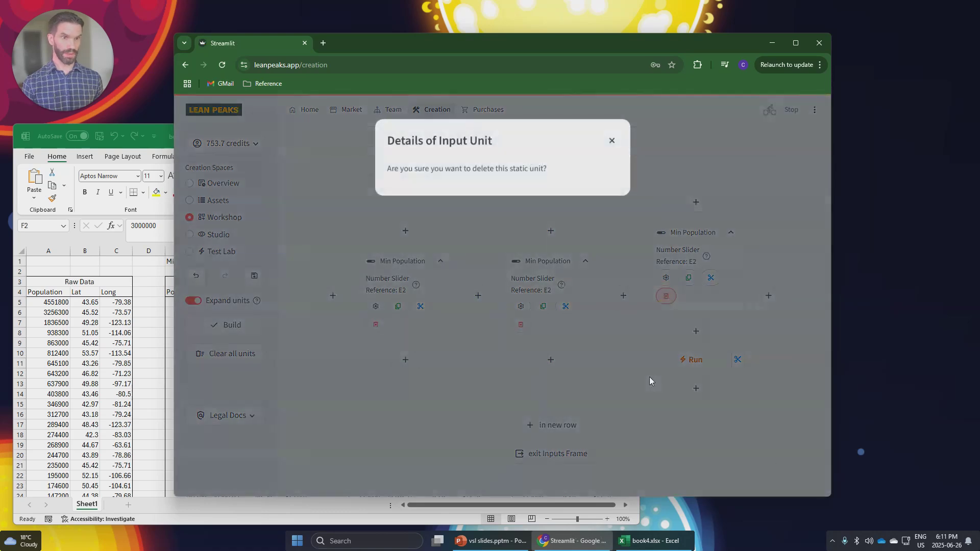
click(584, 194)
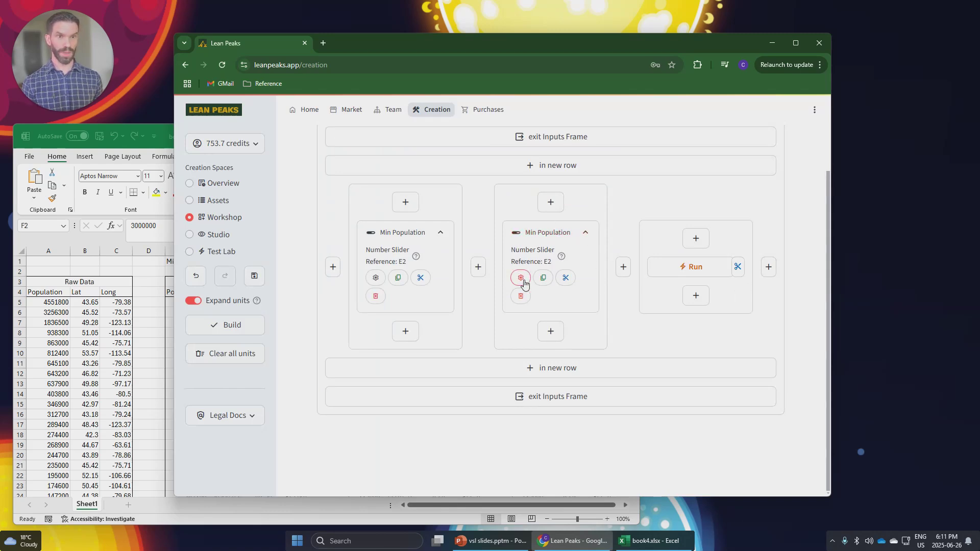
Step: Change the copied slider's label to "Max Population" and its destination reference to F2
click(520, 279)
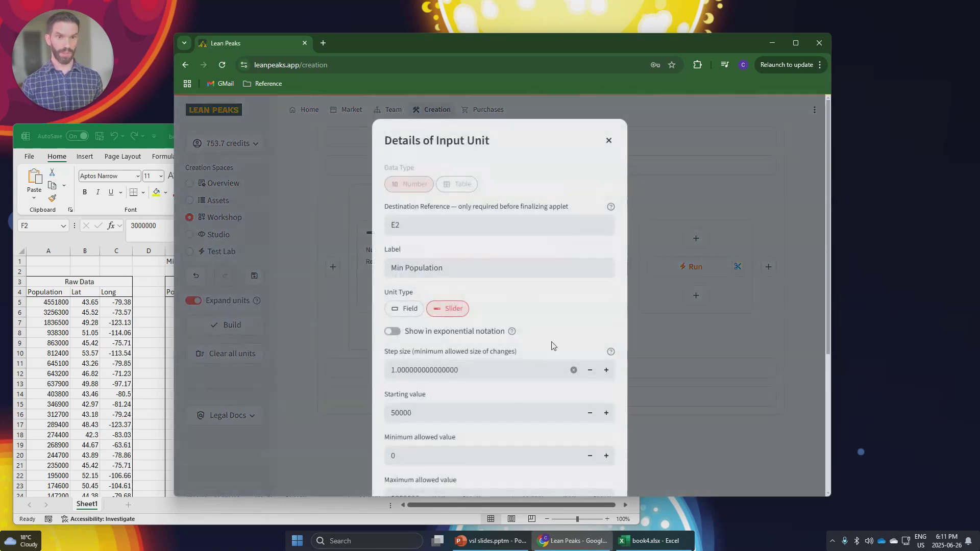
double_click(400, 268)
text(Max)
click(432, 225)
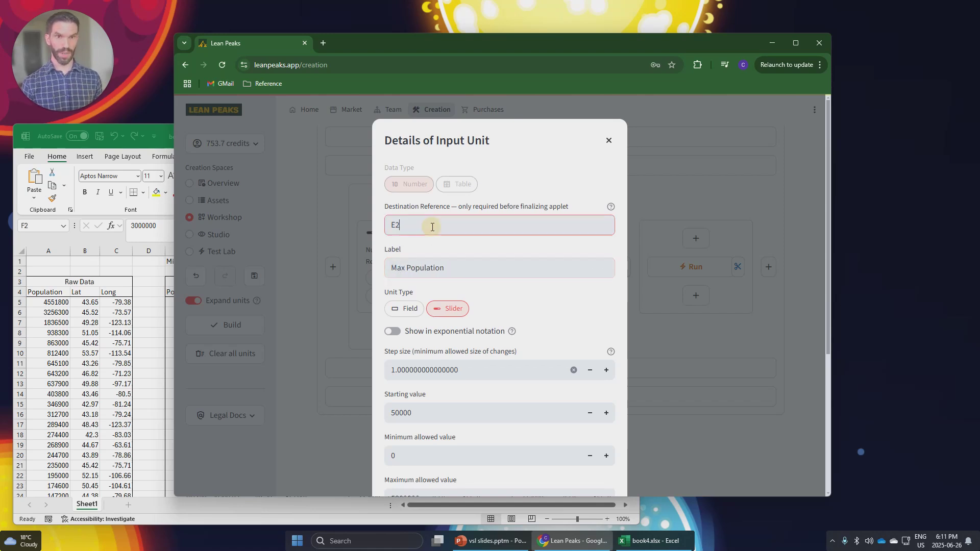
key(BackSpace)
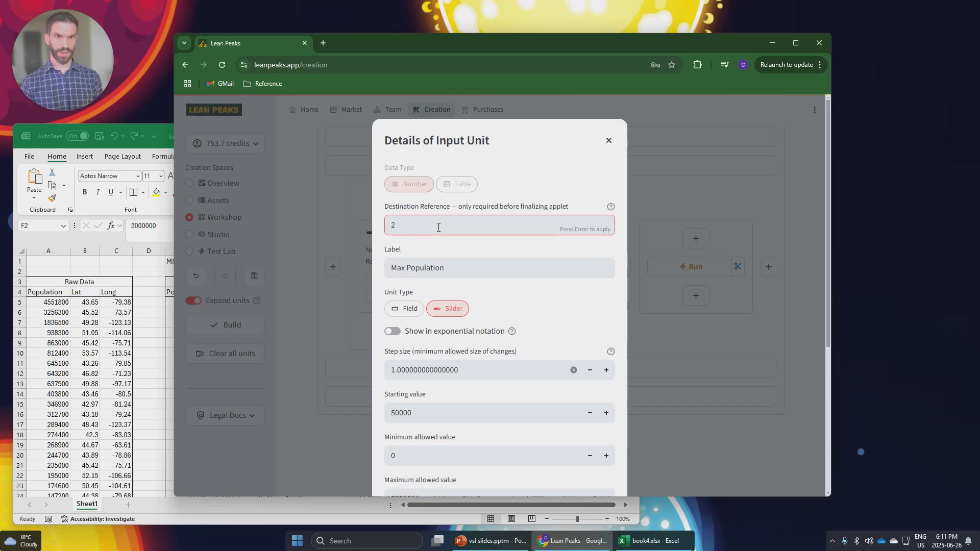
text(F)
key(Return)
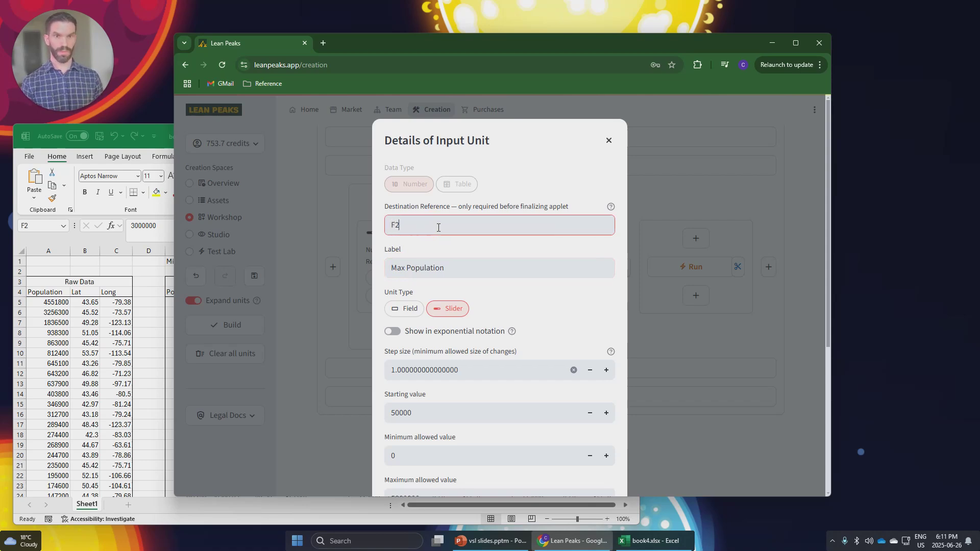
Step: Switch to book4.xlsx in Excel and inspect the formulas in E5, J5 and O5 of the Modified, Filtered and For table and chart blocks
click(98, 239)
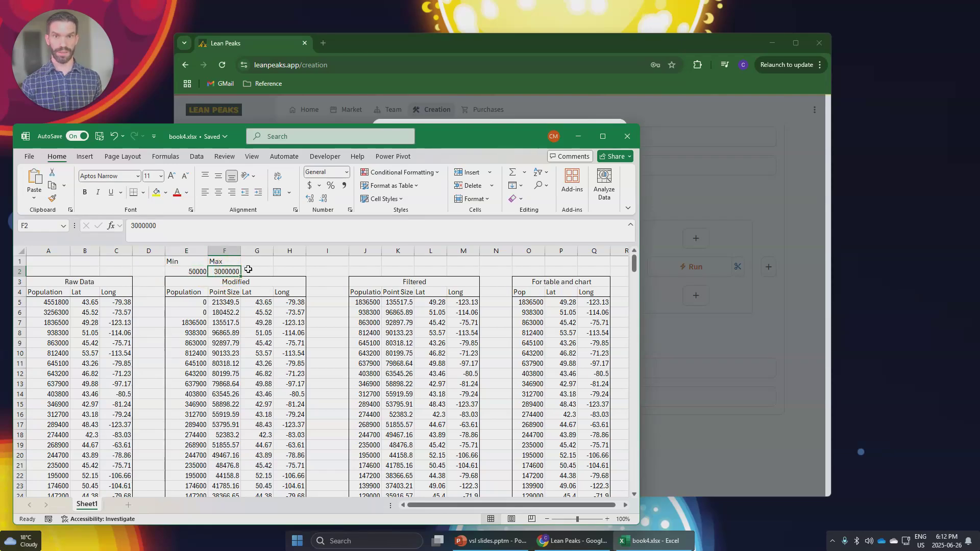
click(199, 304)
click(209, 225)
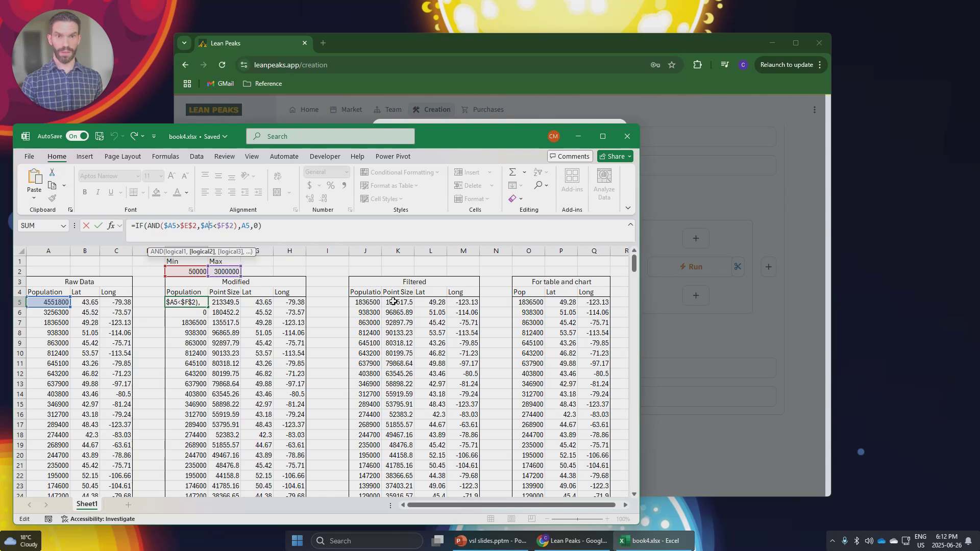
key(Escape)
click(364, 303)
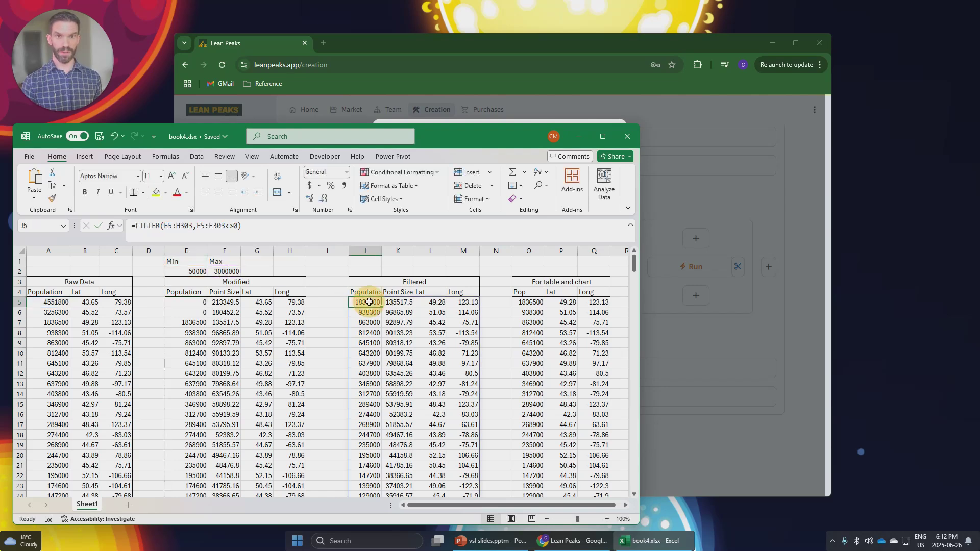
click(360, 226)
key(Escape)
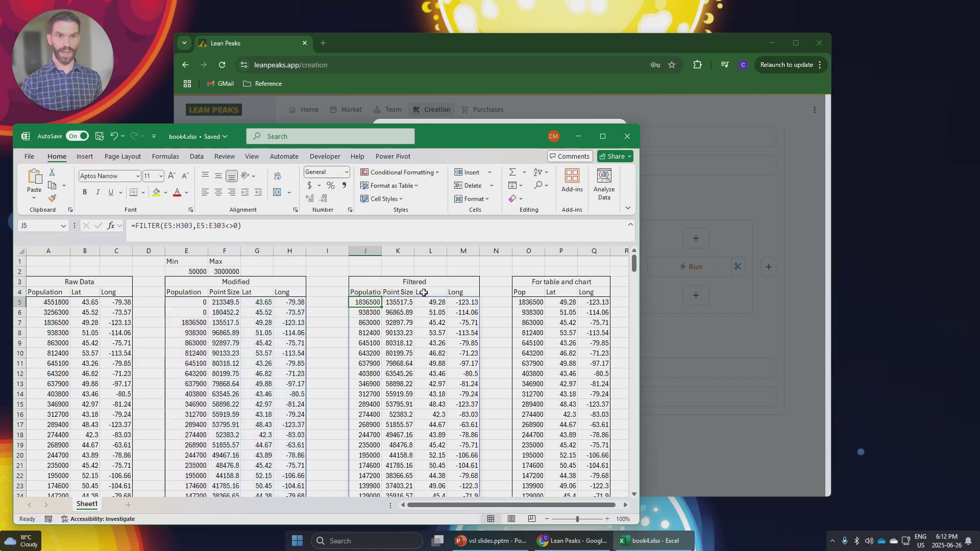
click(526, 302)
click(489, 232)
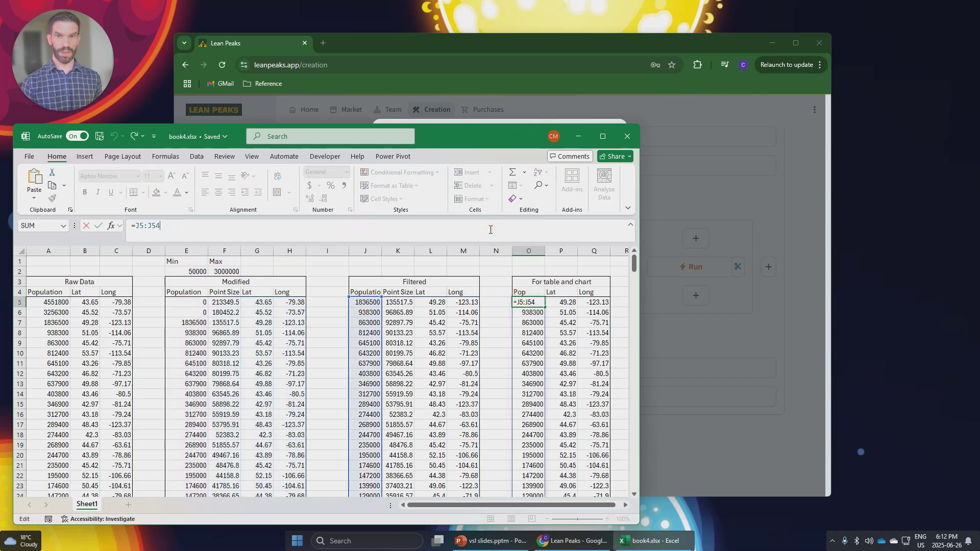
key(Escape)
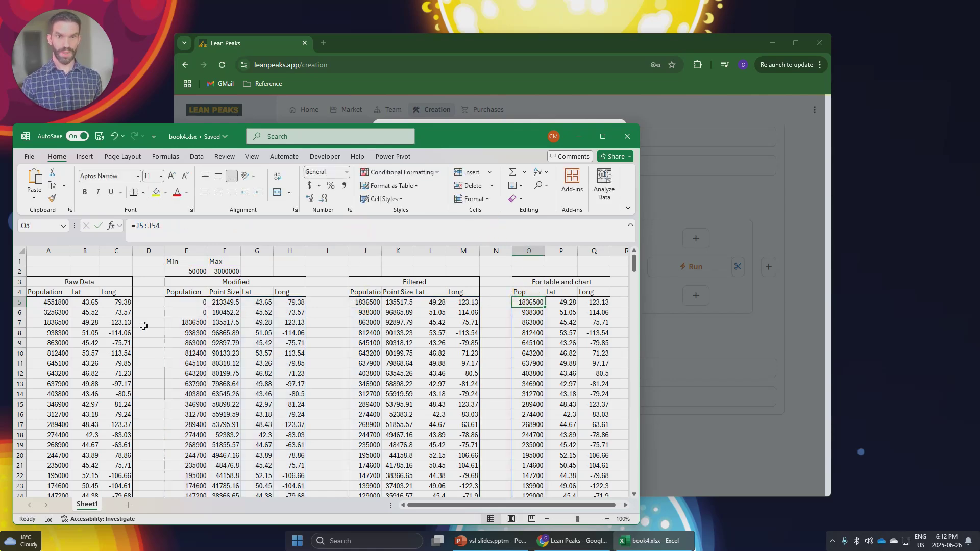
Step: Check the Modified population formulas in E5 and E6 and the row ranges covered by the FILTER formula in J5
click(188, 300)
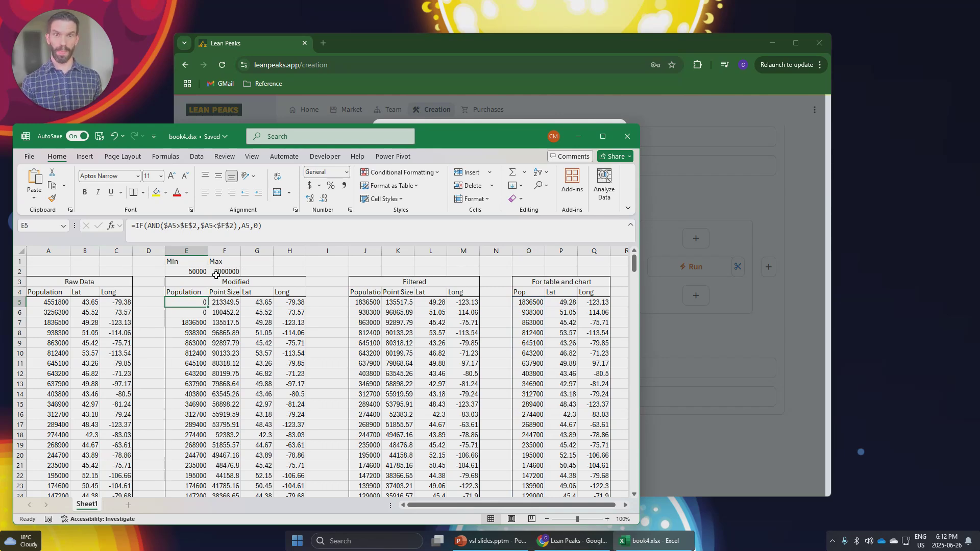
click(190, 313)
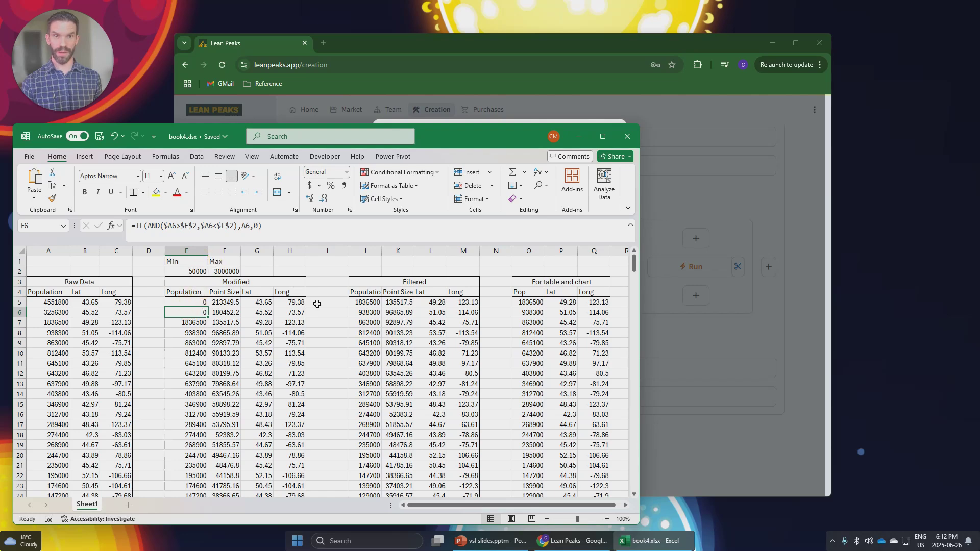
click(366, 302)
click(289, 227)
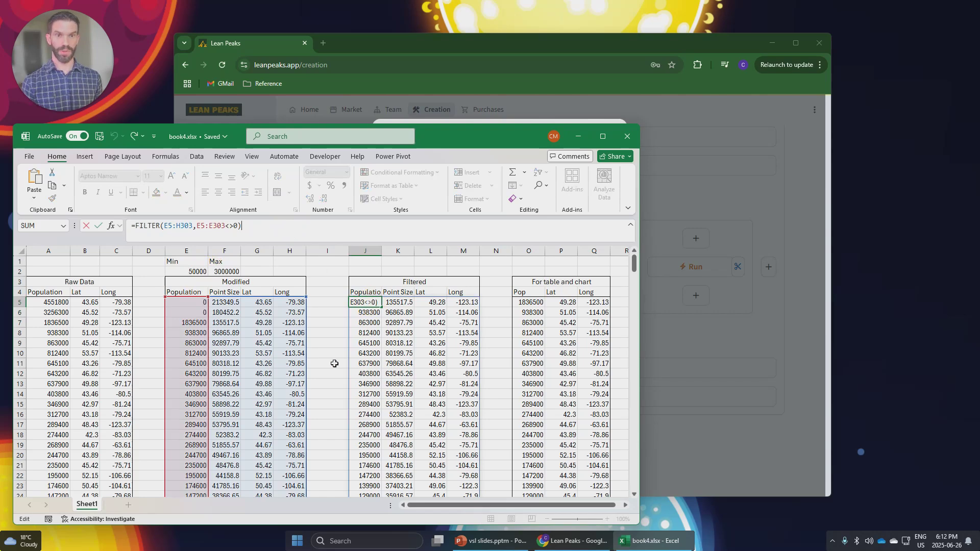
scroll(335, 363, down, 14)
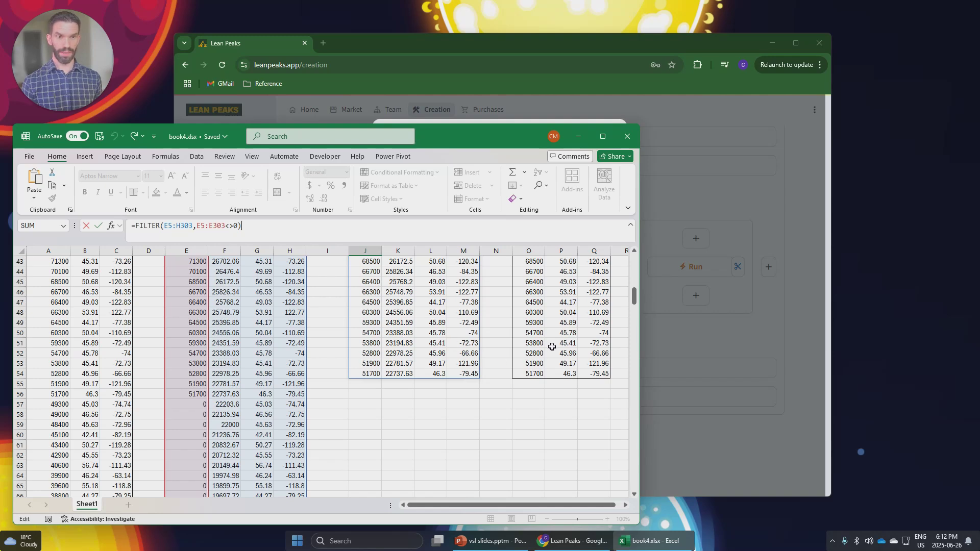
scroll(552, 346, up, 14)
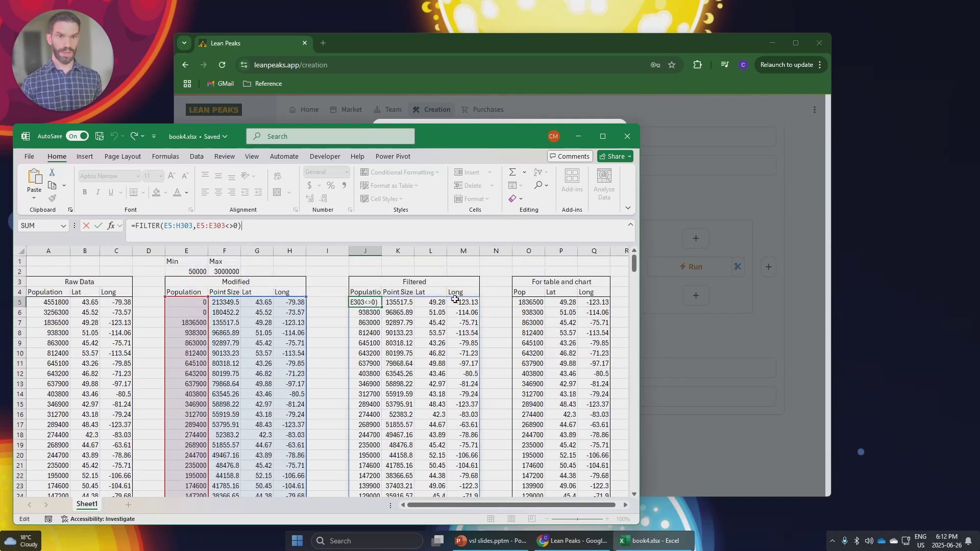
Step: Leave the formula edit and compare the For table and chart column headers with the Filtered block's Point Size header
click(540, 295)
click(581, 290)
click(532, 291)
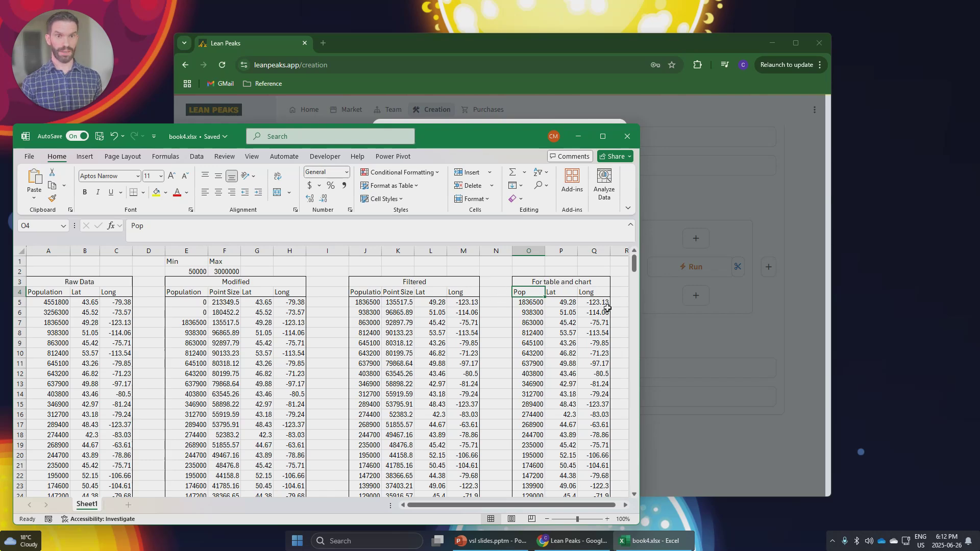
click(398, 293)
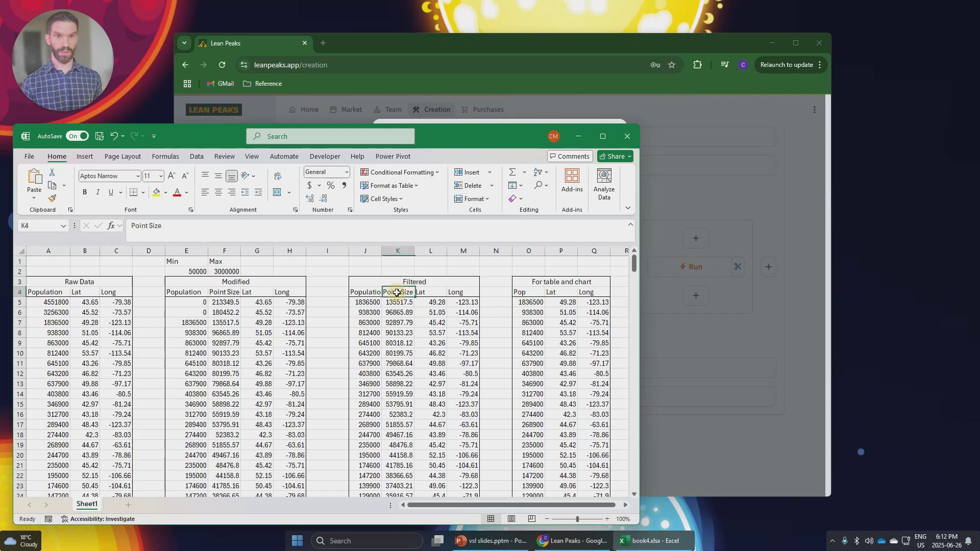
Step: Check the Max value in F2 of the workbook, set the Max Population slider's starting value to 3000000 and apply the changes
click(561, 282)
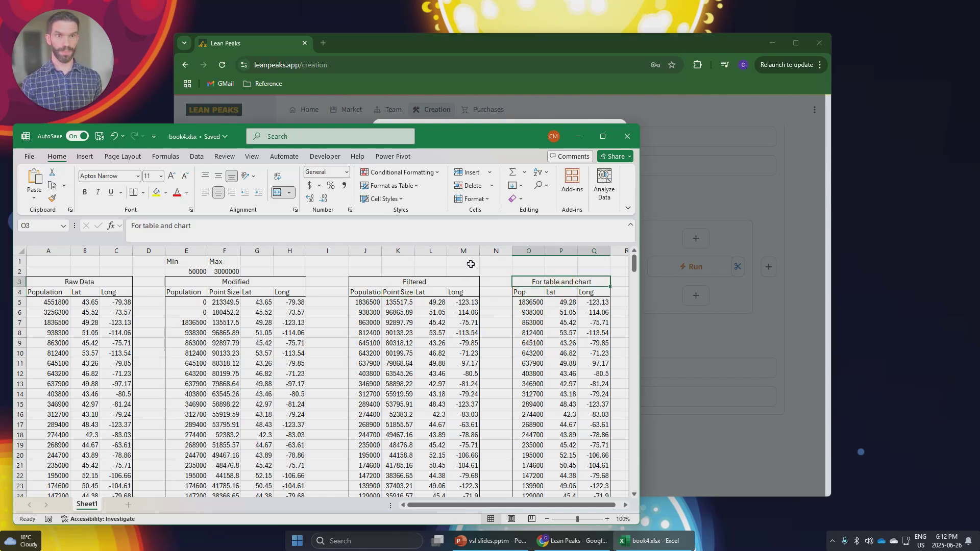
click(222, 272)
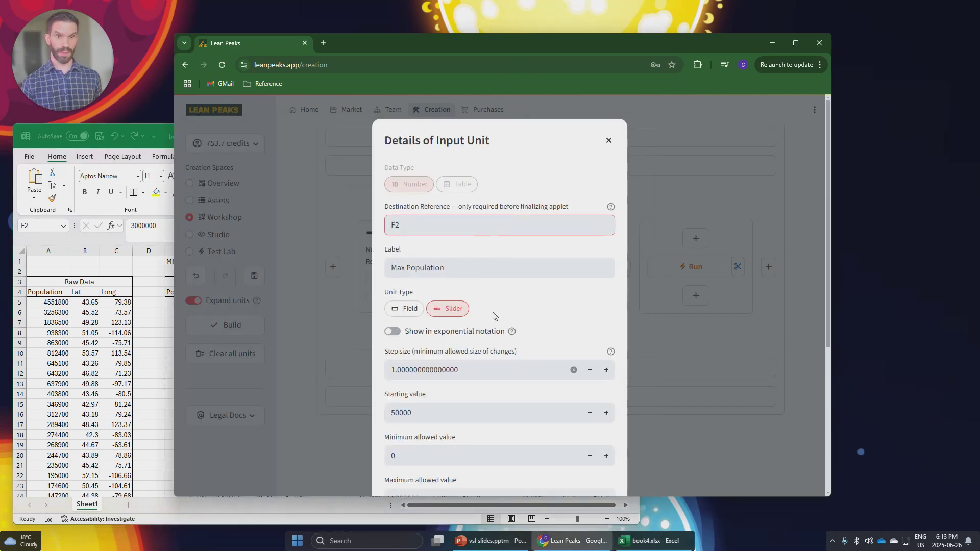
drag(415, 408, 369, 417)
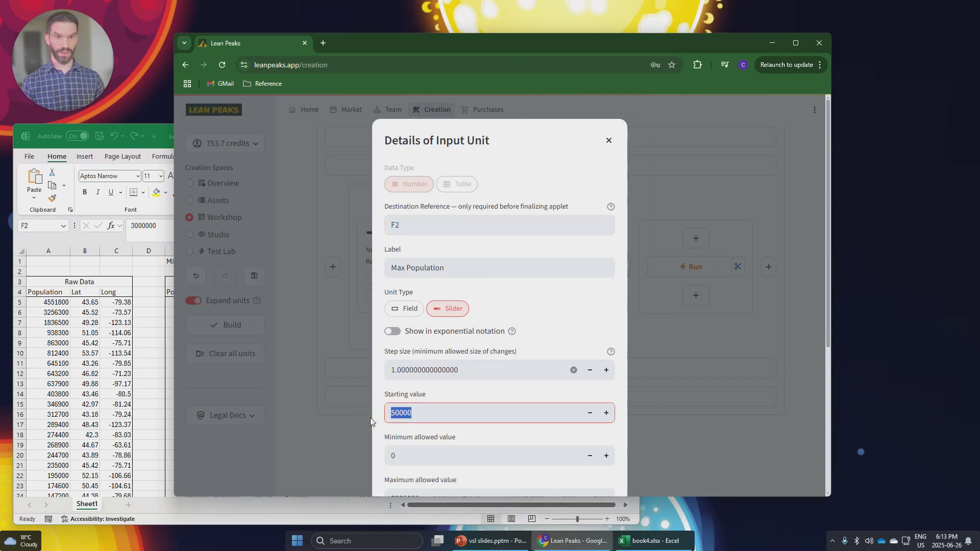
text(3000)
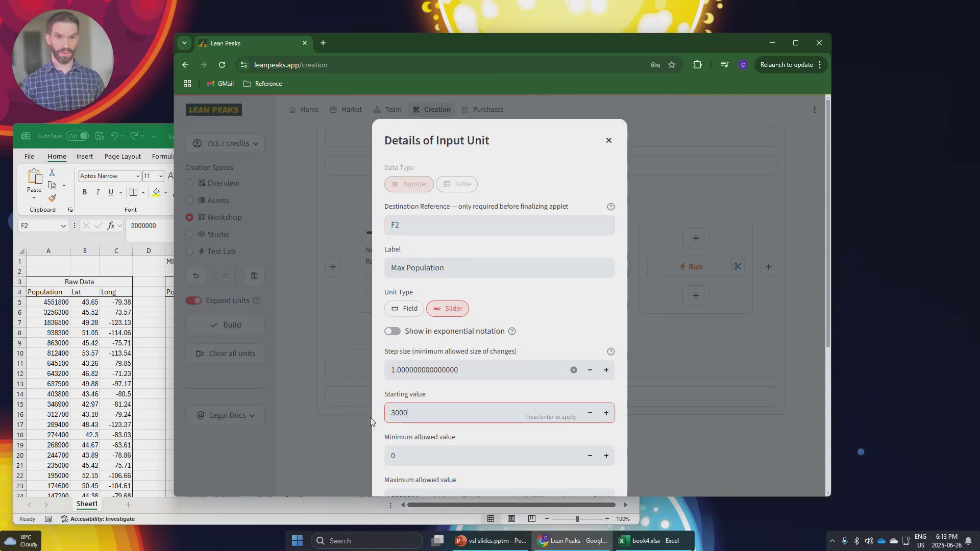
text(000)
key(Return)
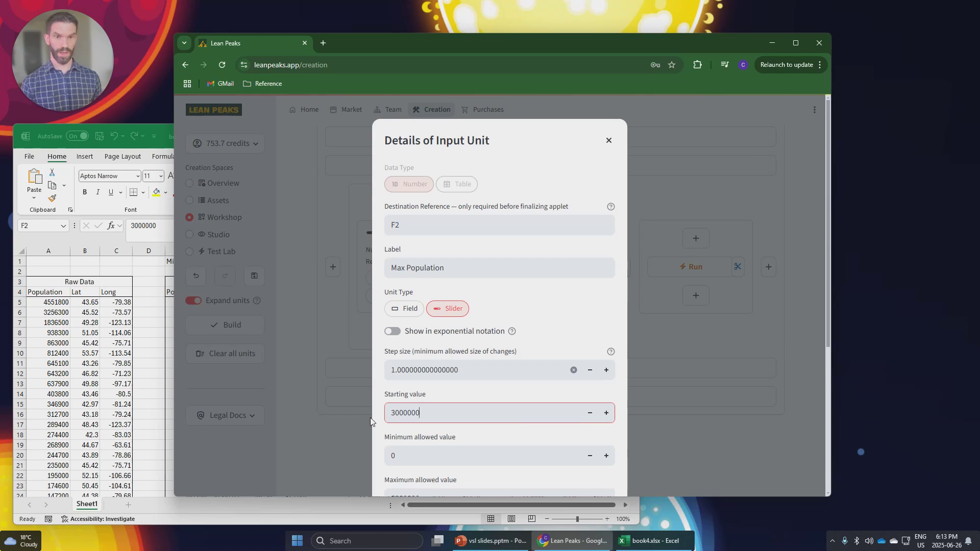
click(379, 403)
scroll(379, 403, down, 5)
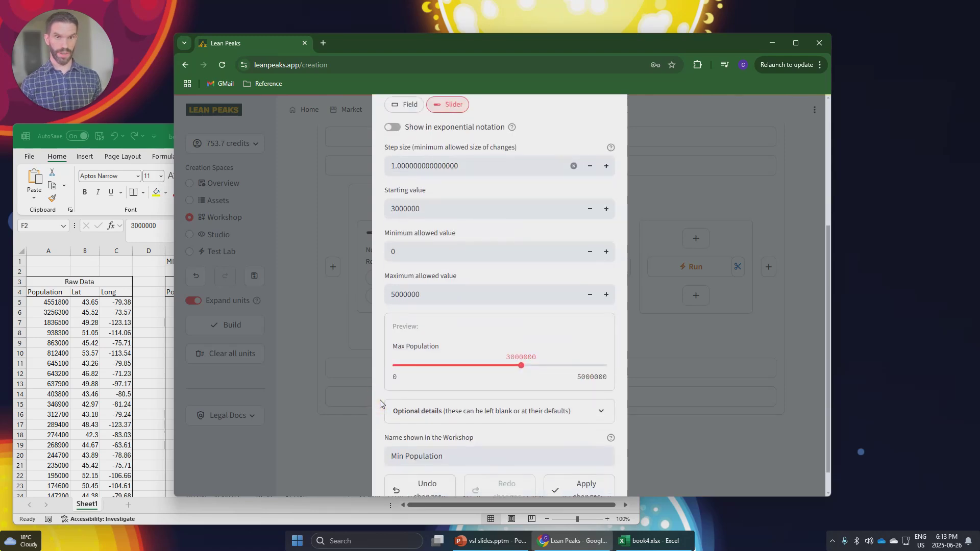
click(580, 460)
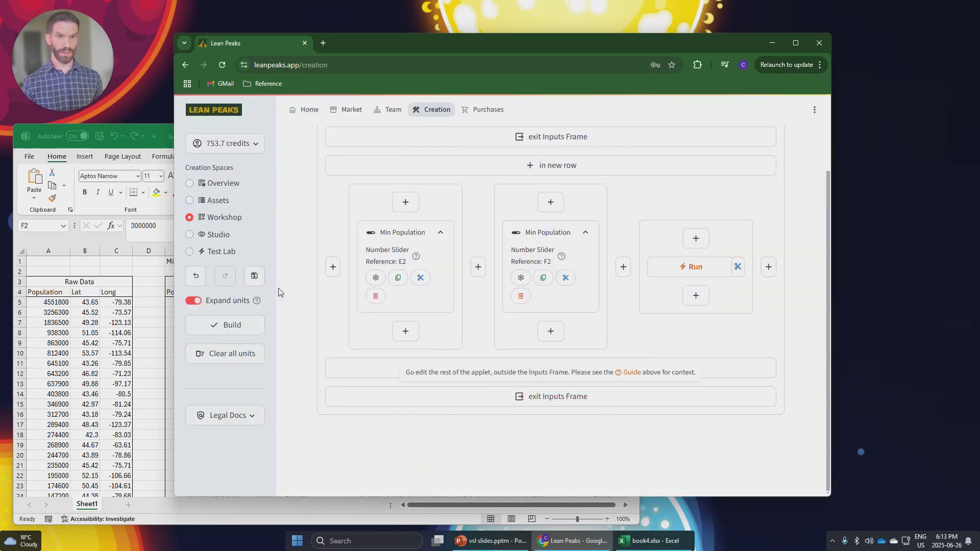
Step: In the Studio, set the Run button's column width to 0.3 and try out the Max Population slider
click(210, 235)
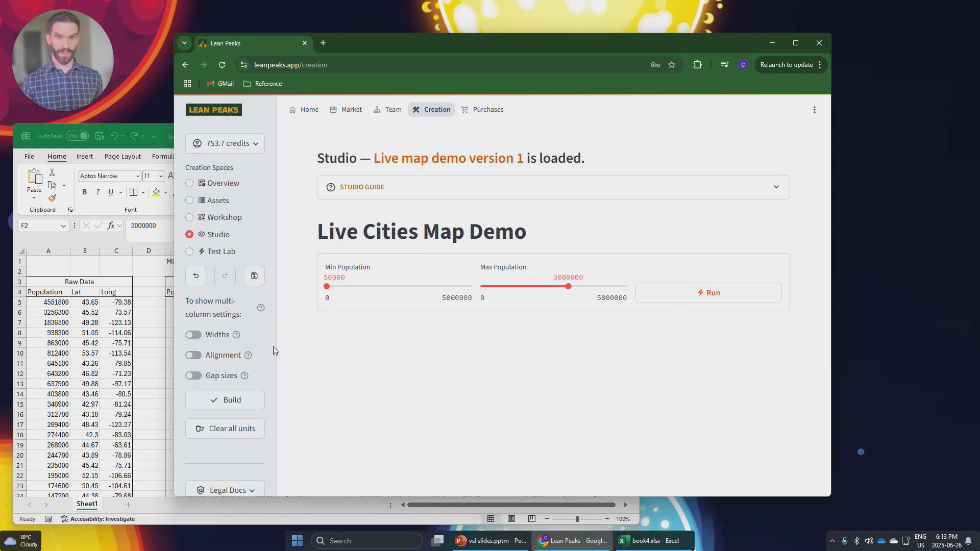
click(194, 336)
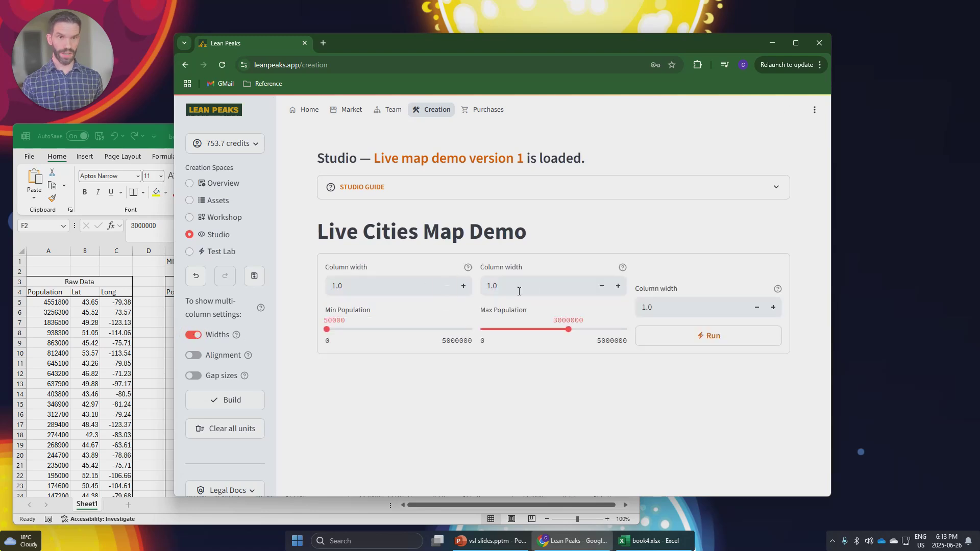
drag(661, 308, 631, 308)
key(BackSpace)
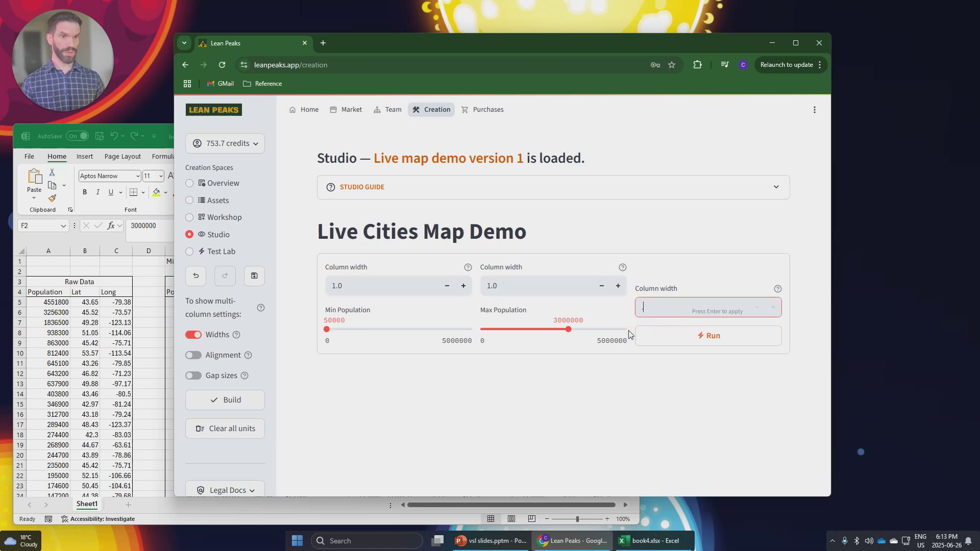
key(BackSpace)
text(3)
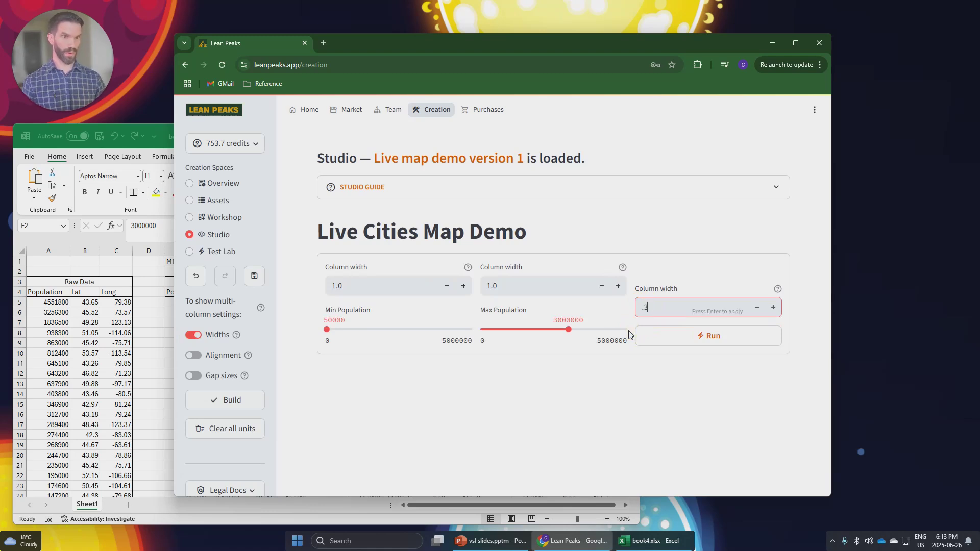
key(Return)
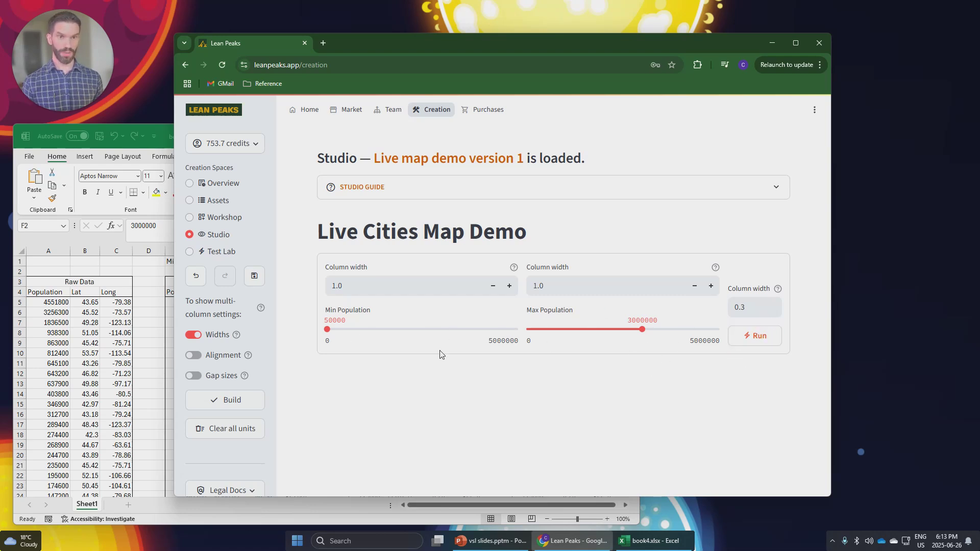
mouse_move(640, 329)
mouse_down()
mouse_move(549, 329)
mouse_move(647, 330)
mouse_up()
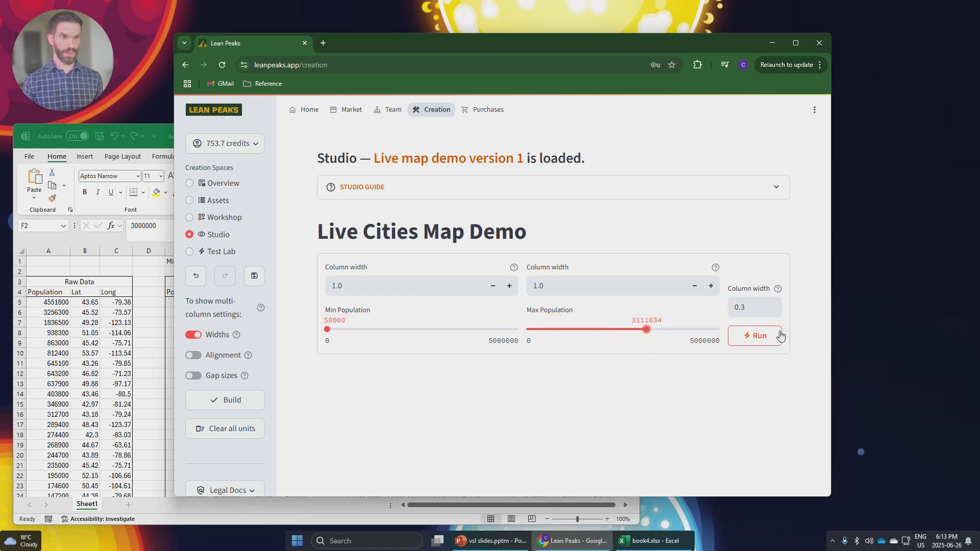
click(194, 335)
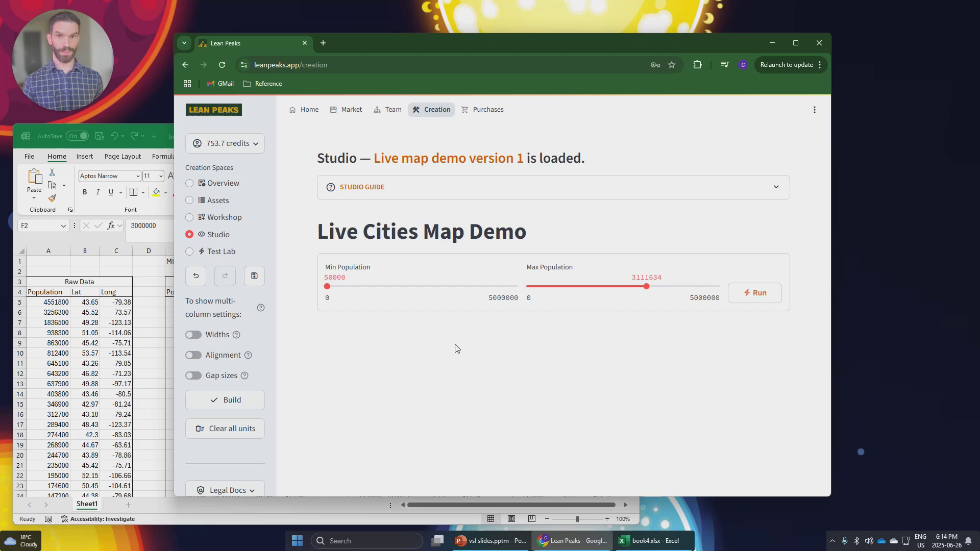
Step: Return to the Workshop and exit the Inputs Frame
click(220, 217)
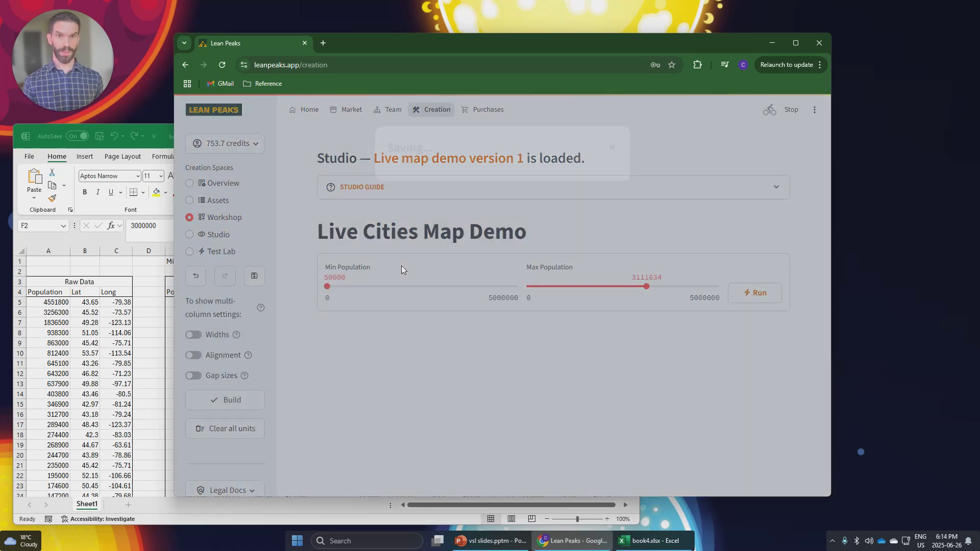
scroll(483, 393, down, 2)
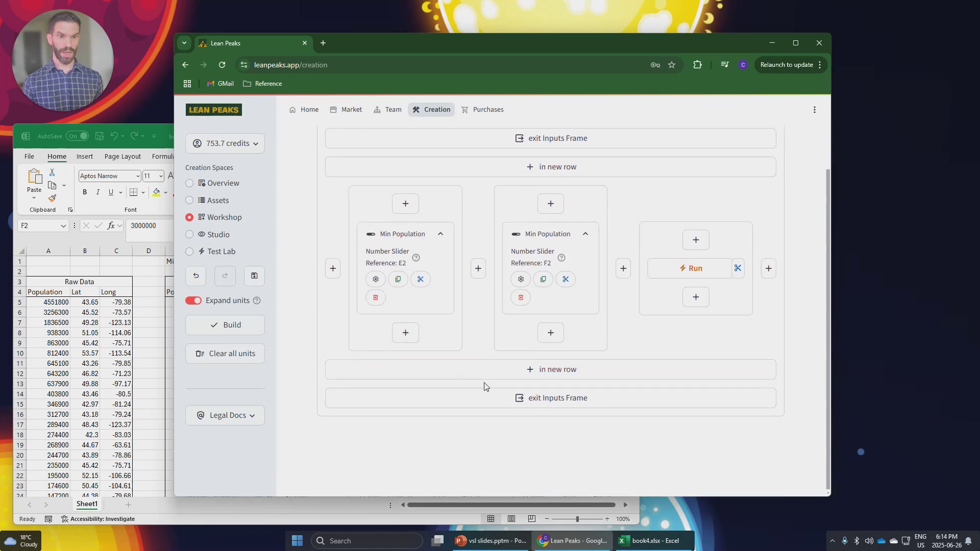
click(605, 399)
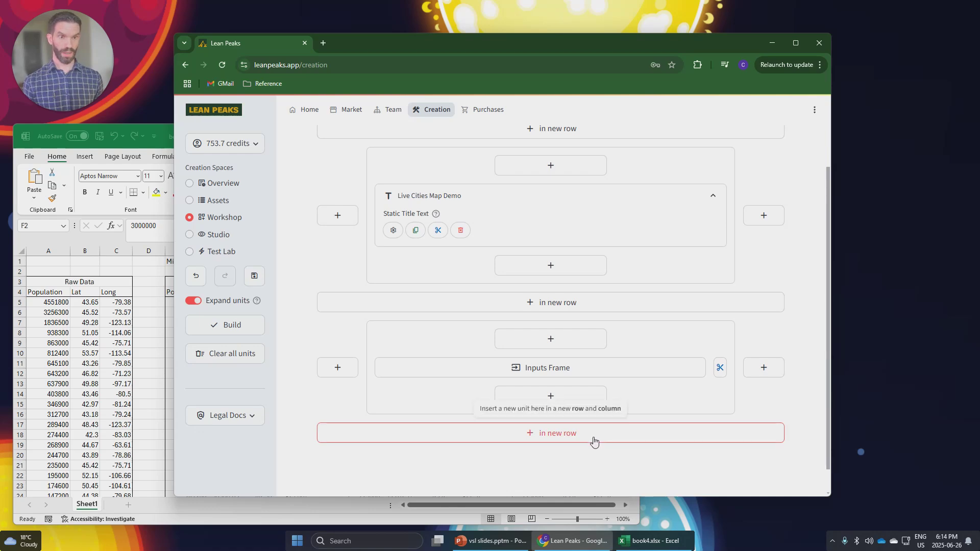
click(592, 439)
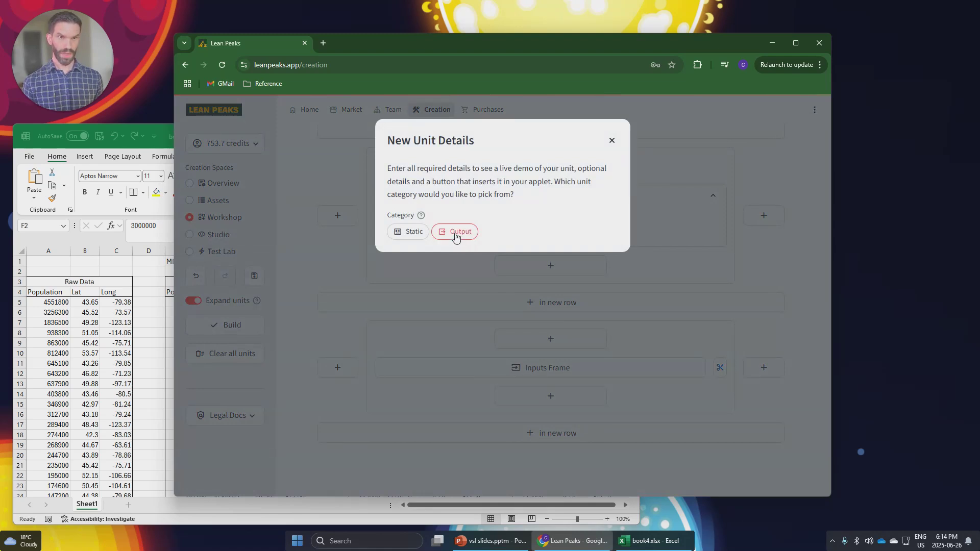
click(456, 236)
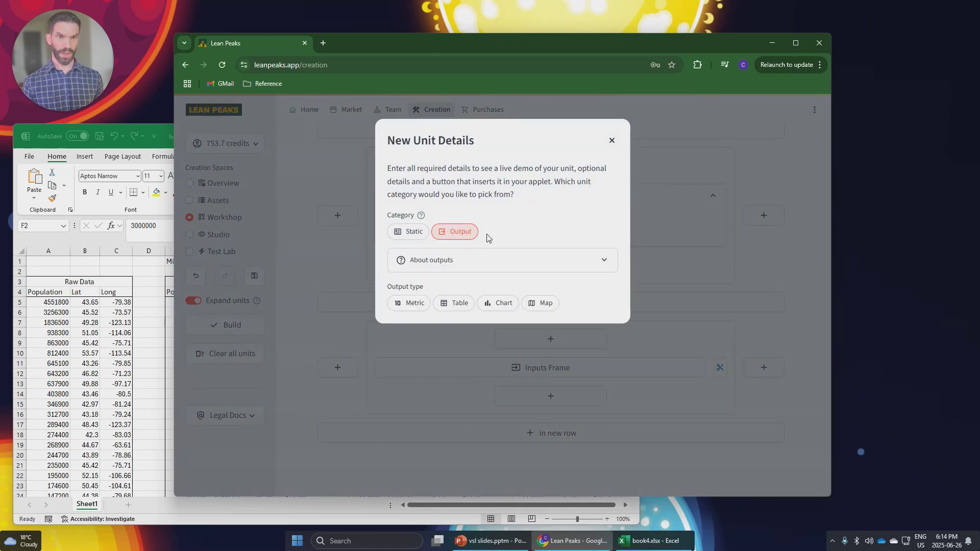
click(455, 303)
click(448, 367)
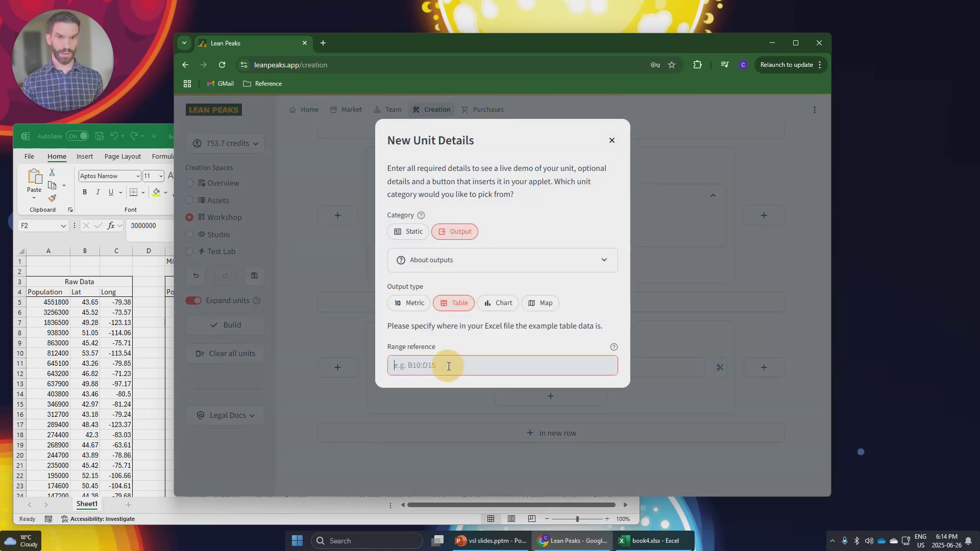
Step: Switch to book4.xlsx in Excel and select the For table and chart data, O5 to Q54, to identify its range
click(112, 236)
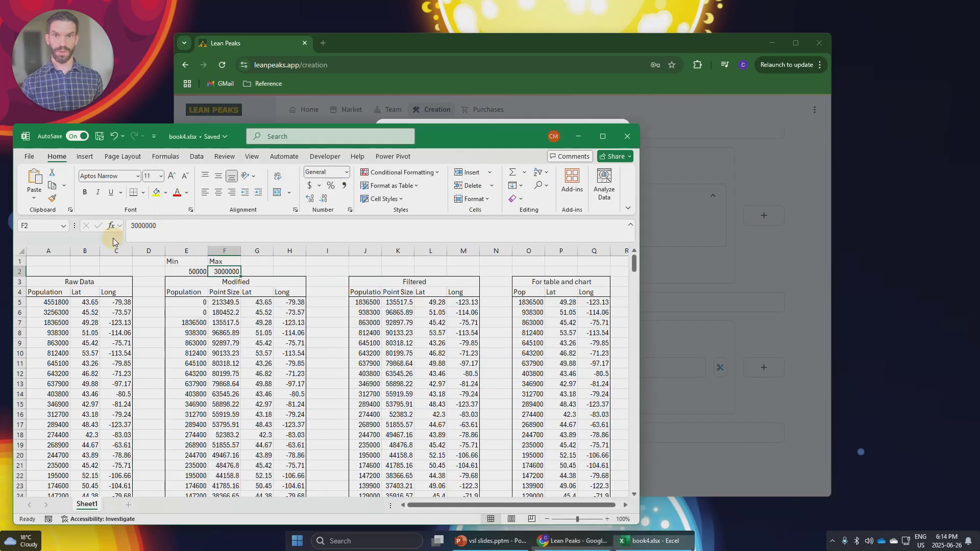
click(531, 302)
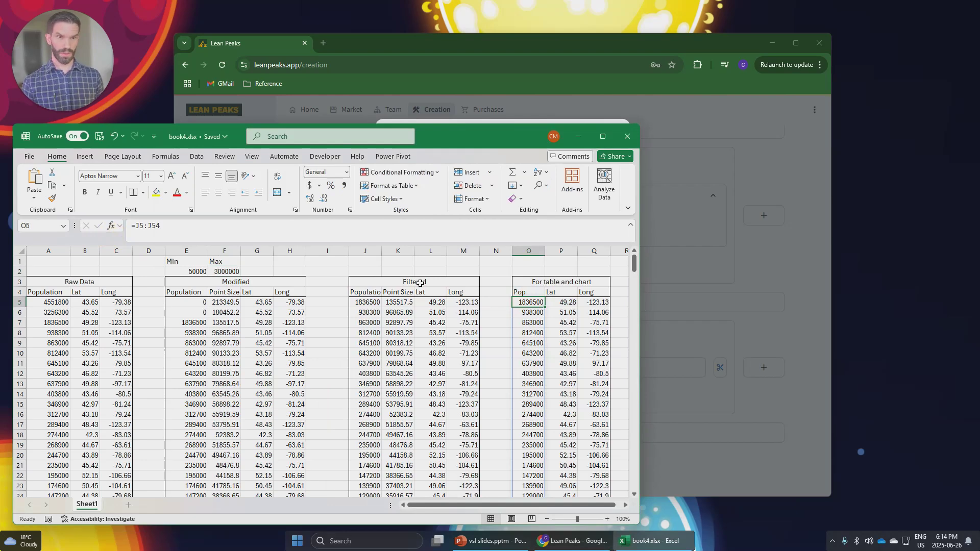
key(shift+Right)
key(shift+Right)
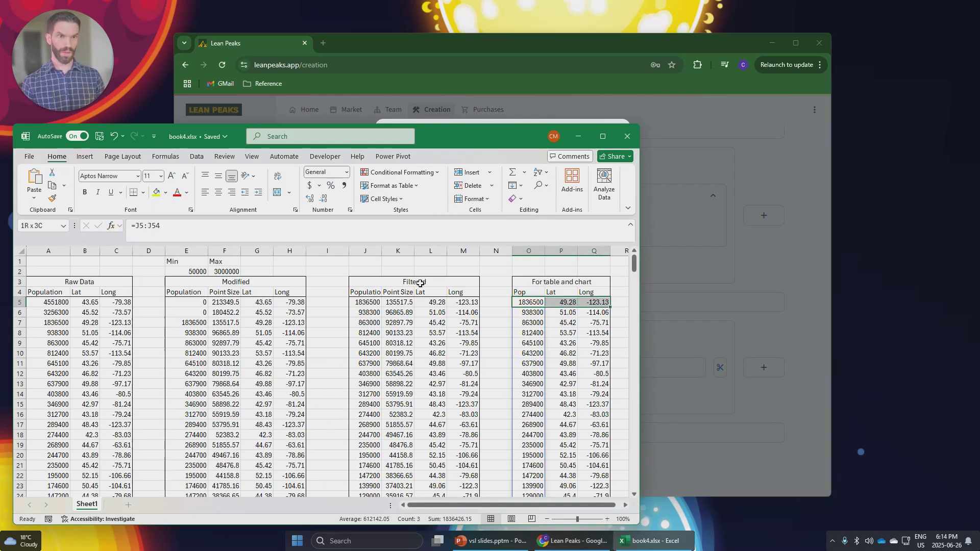
key(ctrl+shift+Down)
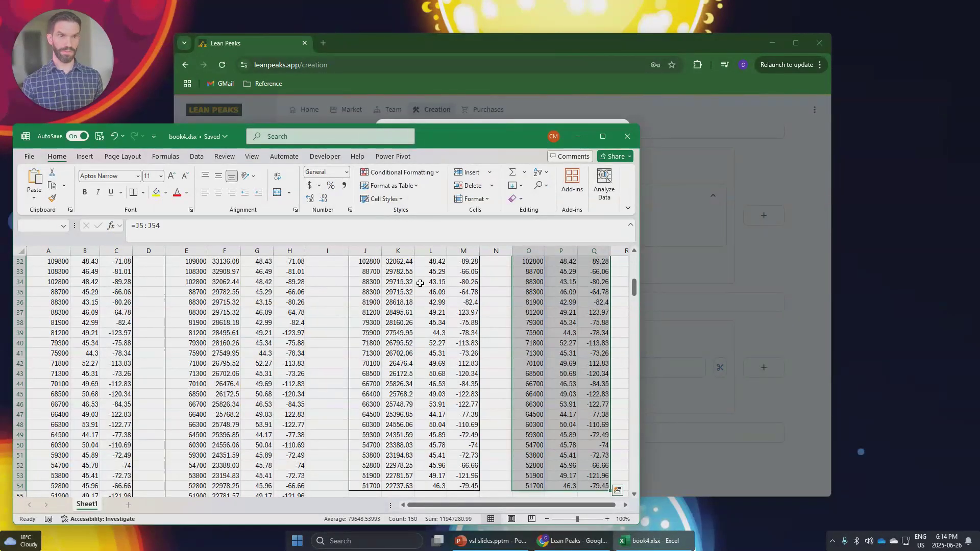
scroll(518, 330, up, 10)
key(ctrl+c)
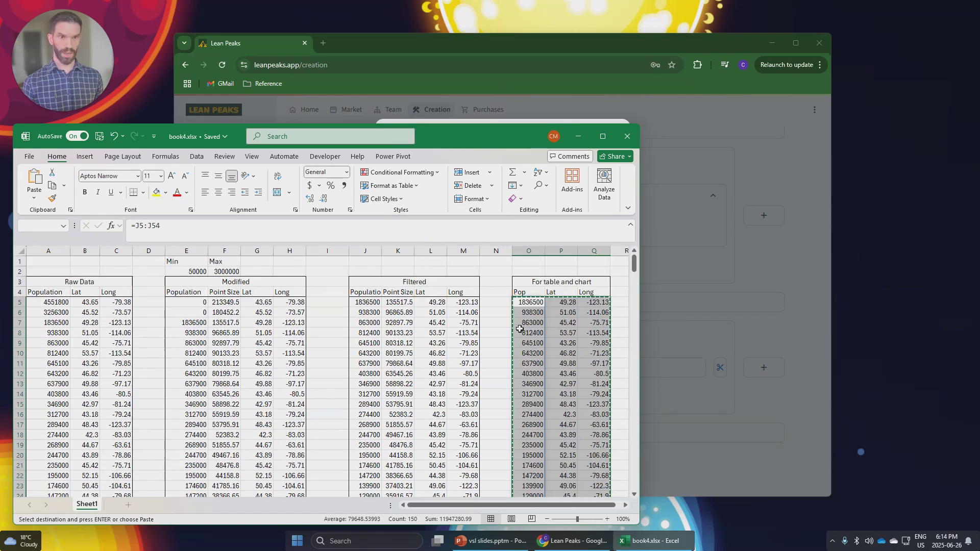
Step: Switch back to Lean Peaks and start a Table output unit in a new row below the Inputs Frame, with range reference O5:Q54
click(484, 91)
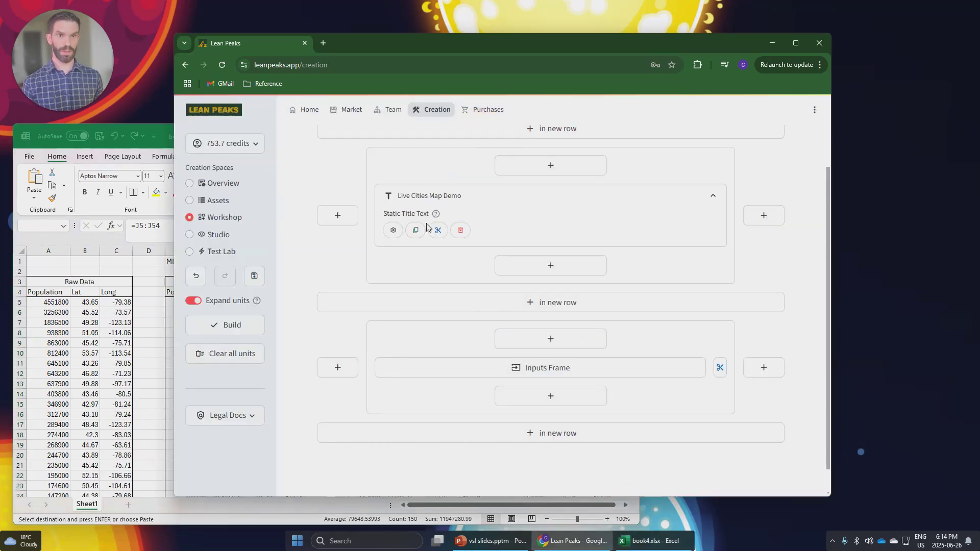
click(440, 433)
click(453, 232)
click(459, 303)
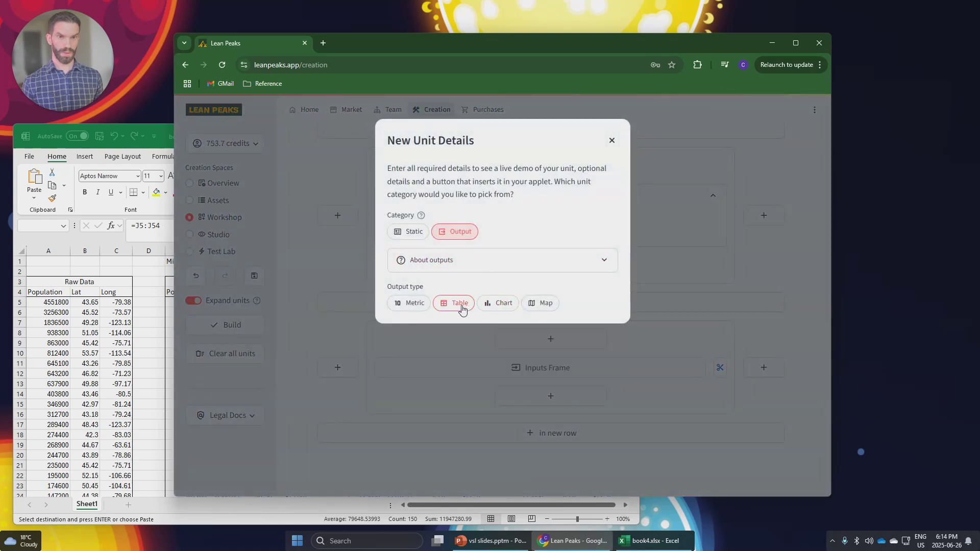
click(450, 364)
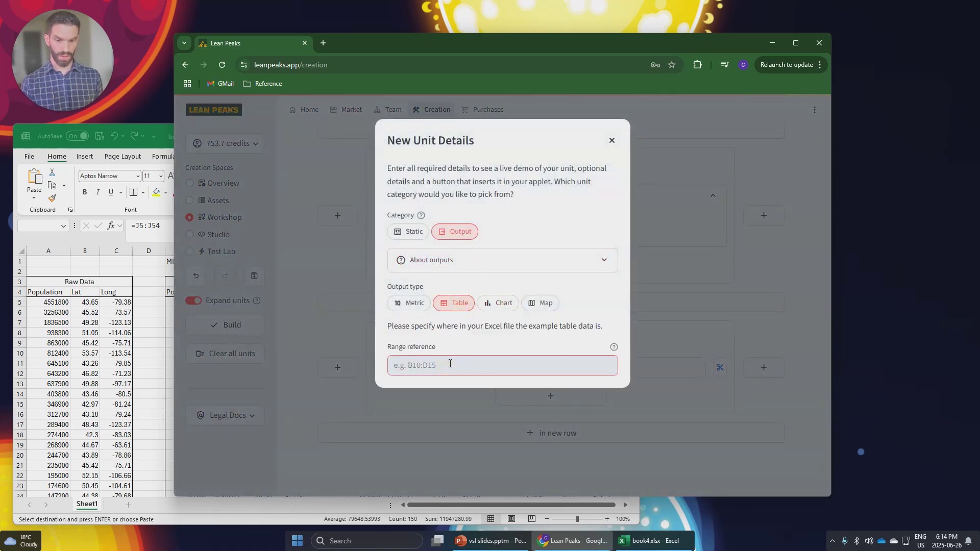
text(o5:)
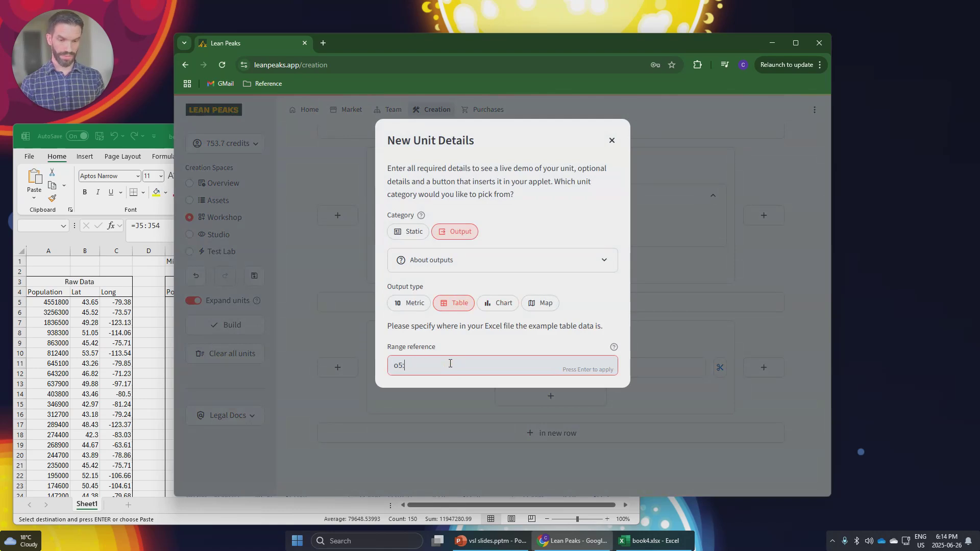
text(q54)
key(Return)
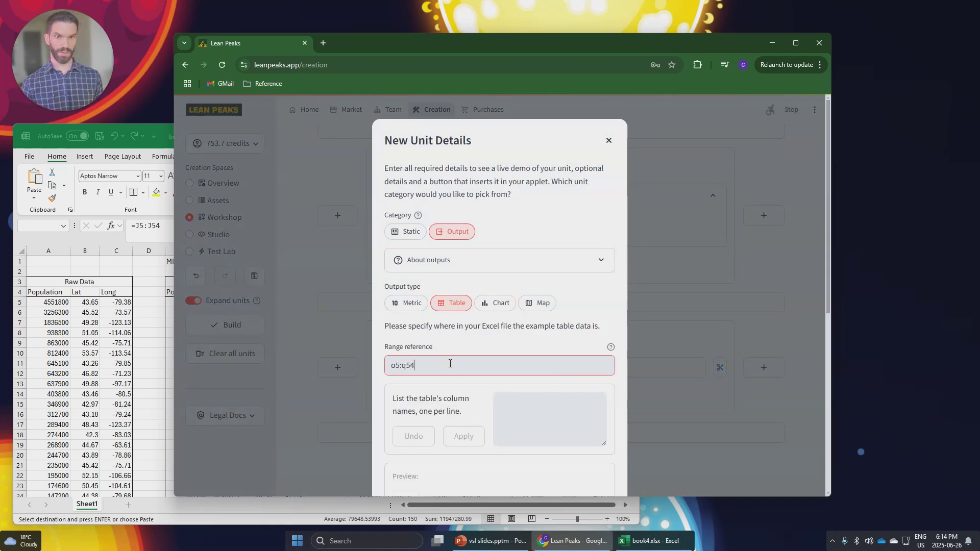
Step: Name the table's columns Population, Latitude and Longitude and apply the names
scroll(505, 405, down, 3)
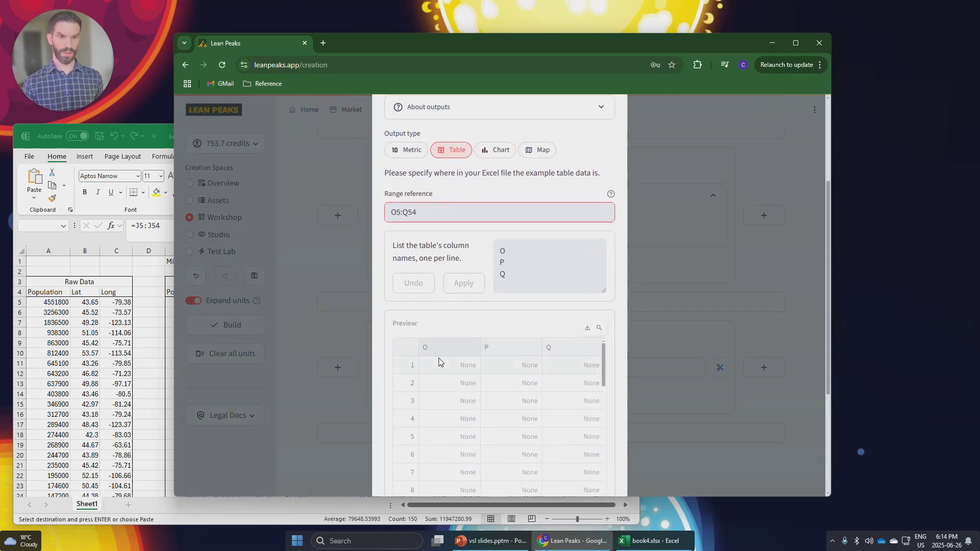
scroll(439, 360, down, 2)
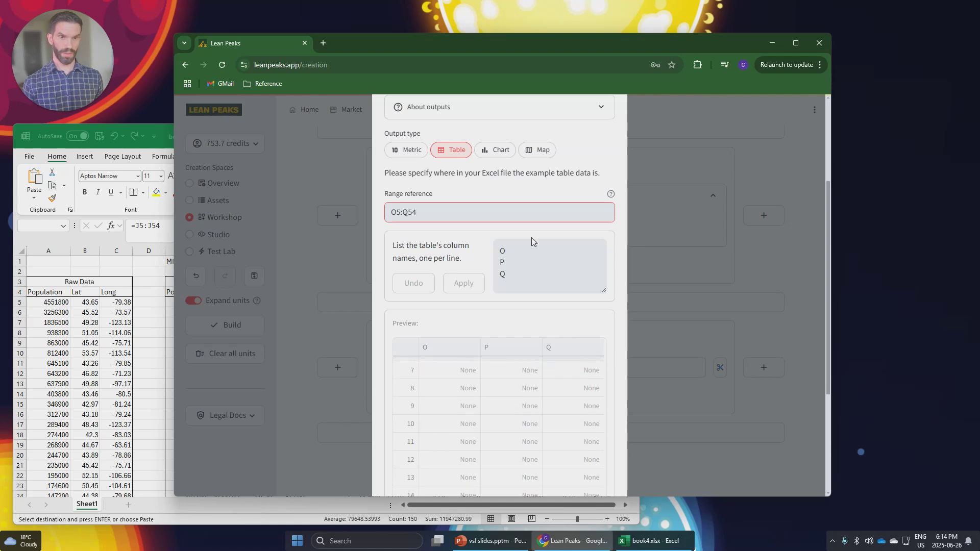
drag(519, 277, 486, 253)
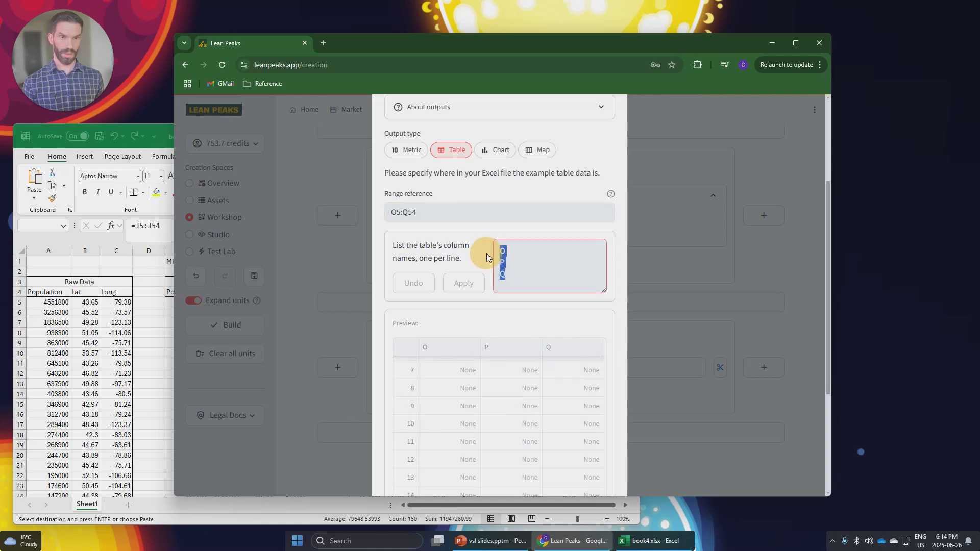
text(Population)
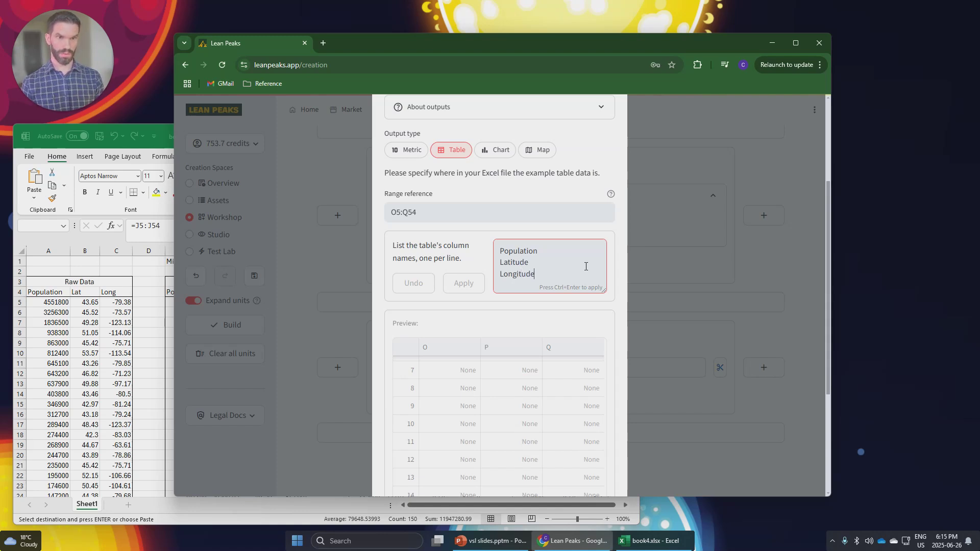
click(463, 283)
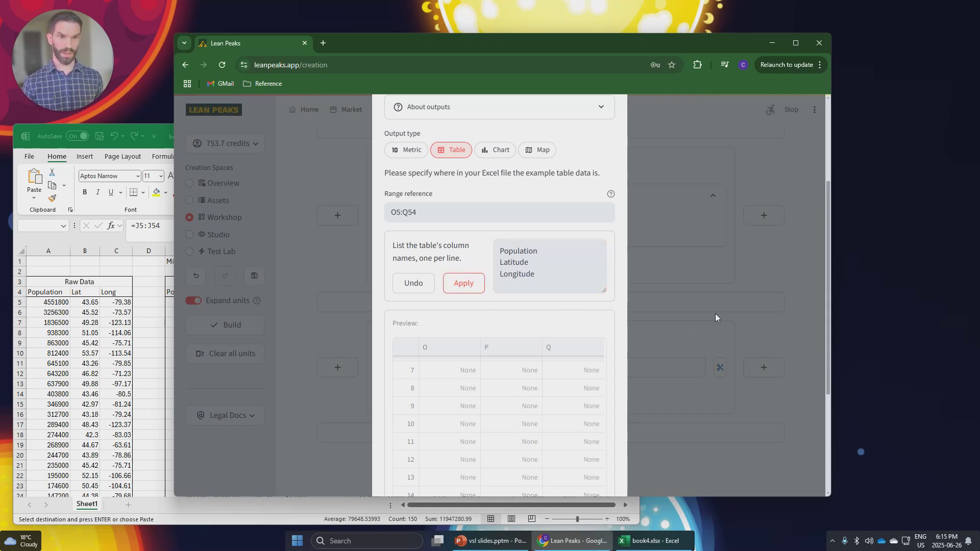
Step: Fill the output table's default data with the copied O5:Q54 values from book4.xlsx and apply the data edits
scroll(620, 298, down, 4)
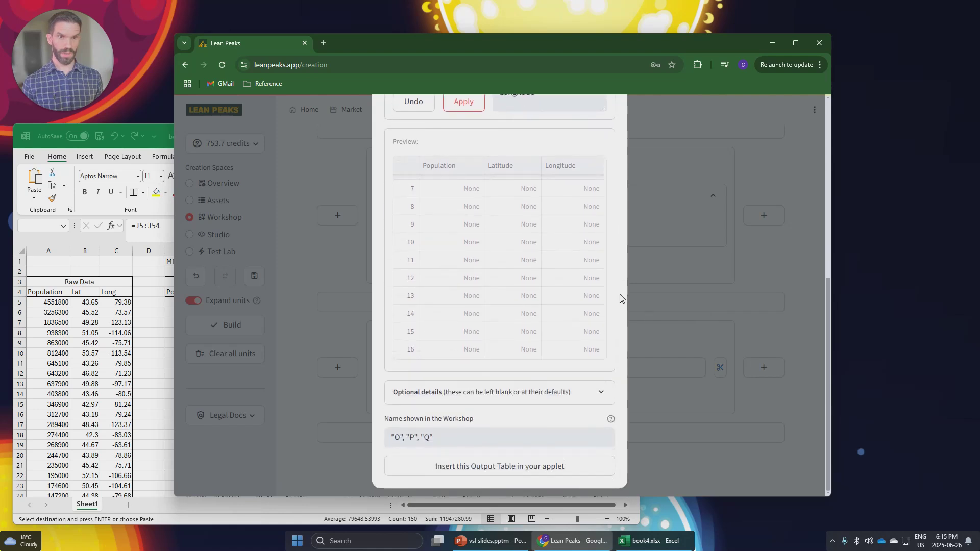
click(565, 393)
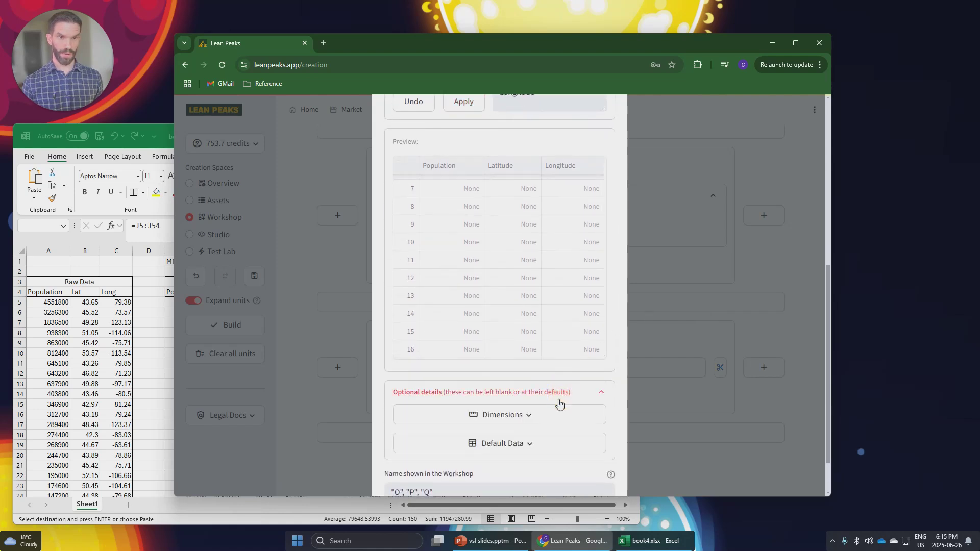
click(542, 445)
click(474, 218)
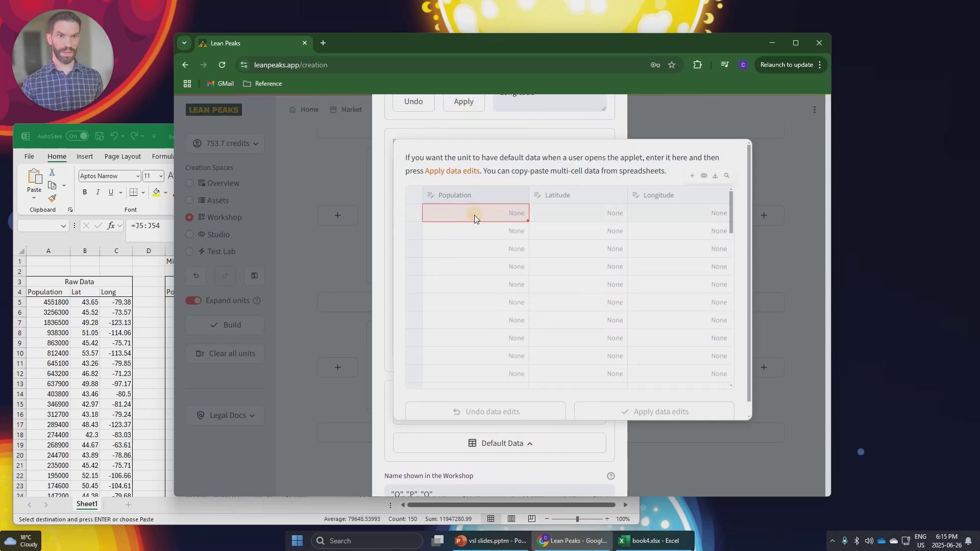
click(108, 247)
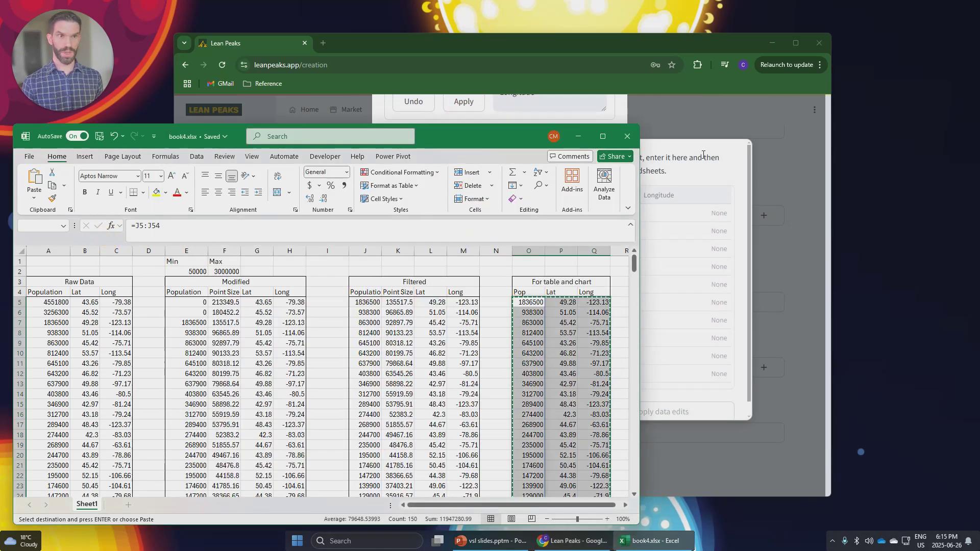
click(663, 182)
click(493, 211)
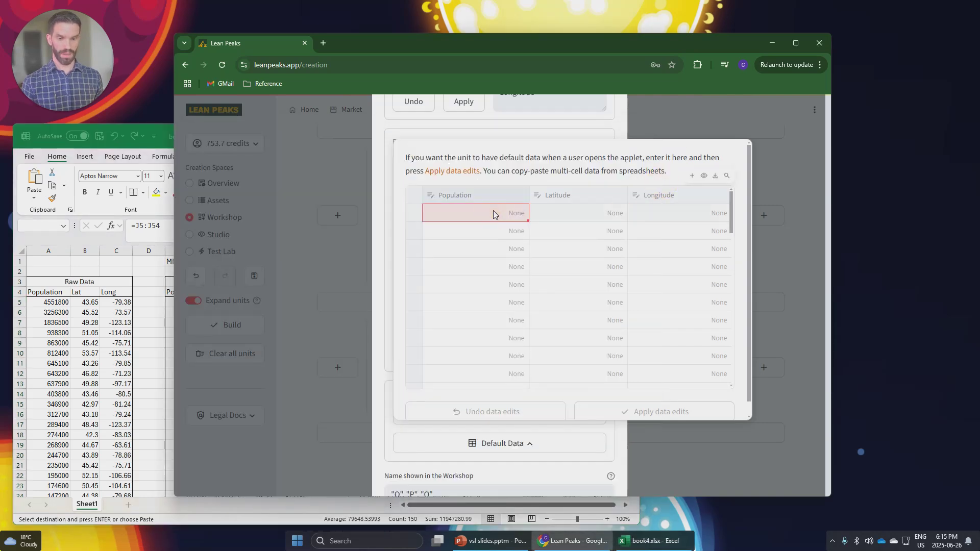
key(ctrl+v)
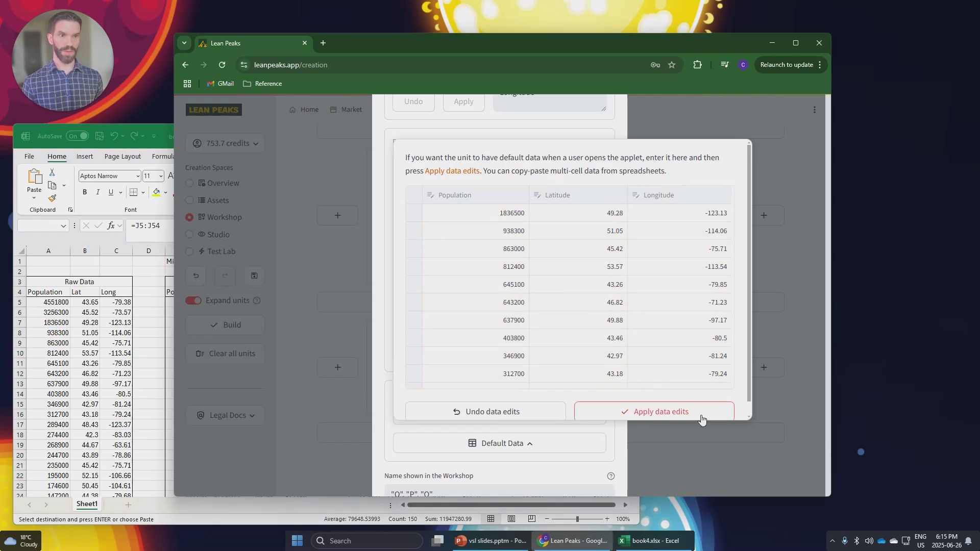
click(699, 414)
click(379, 152)
Step: Insert the output table in the applet and preview the applet in the Studio
scroll(542, 203, down, 2)
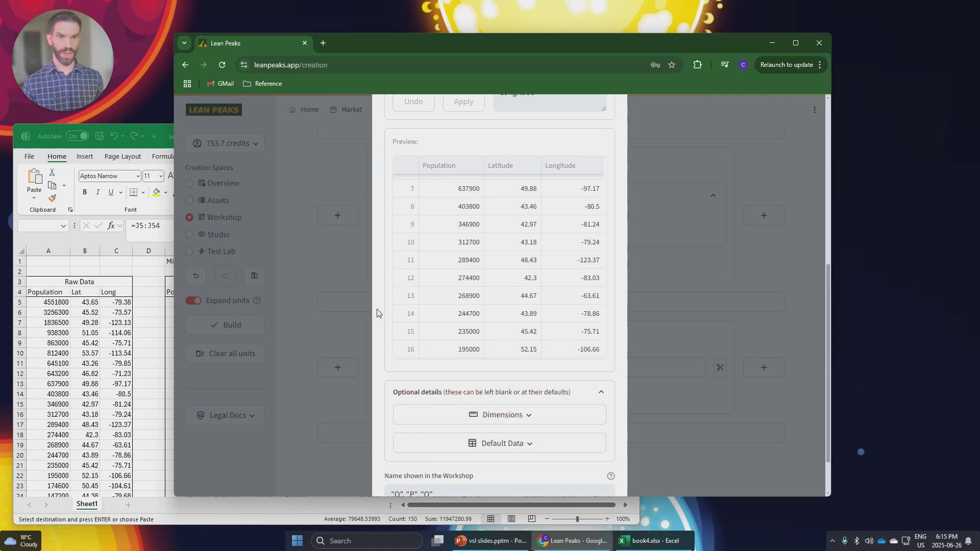
scroll(378, 313, up, 4)
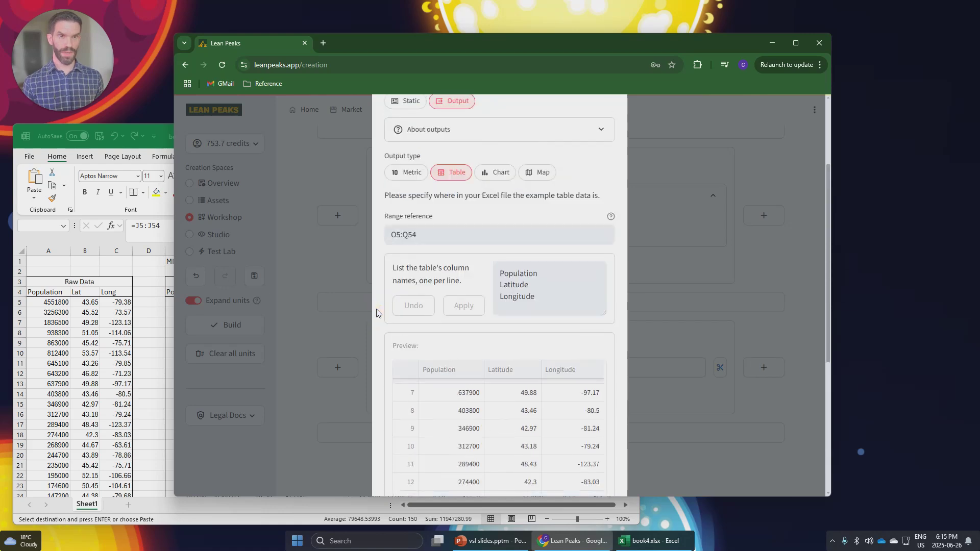
scroll(377, 312, down, 5)
click(502, 467)
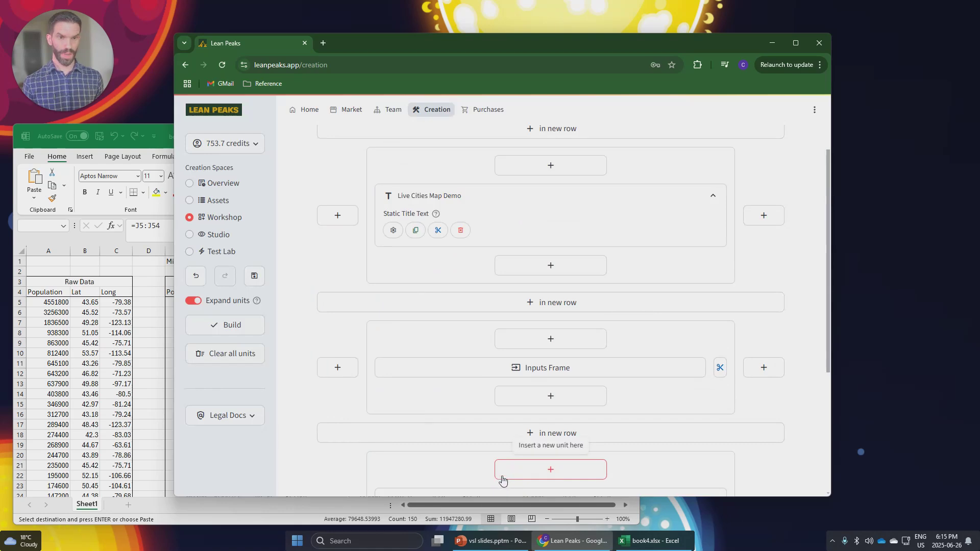
click(226, 238)
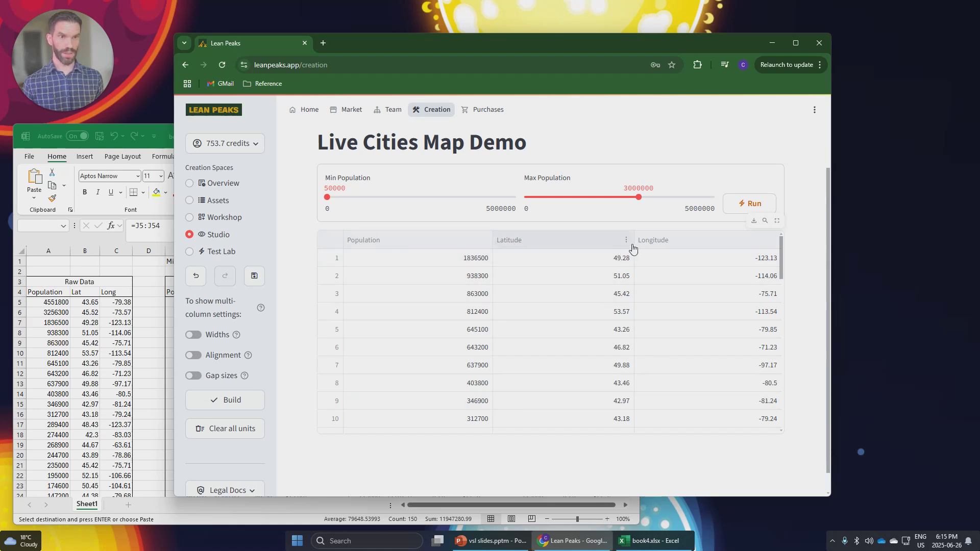
Step: Return to the Workshop and place a copy of the output table beside the original in the same row
click(219, 217)
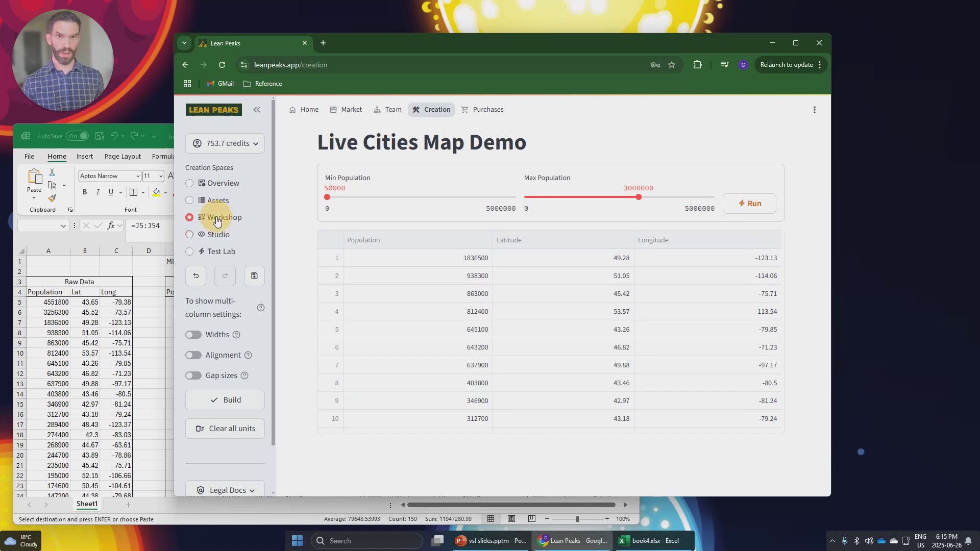
scroll(518, 430, down, 4)
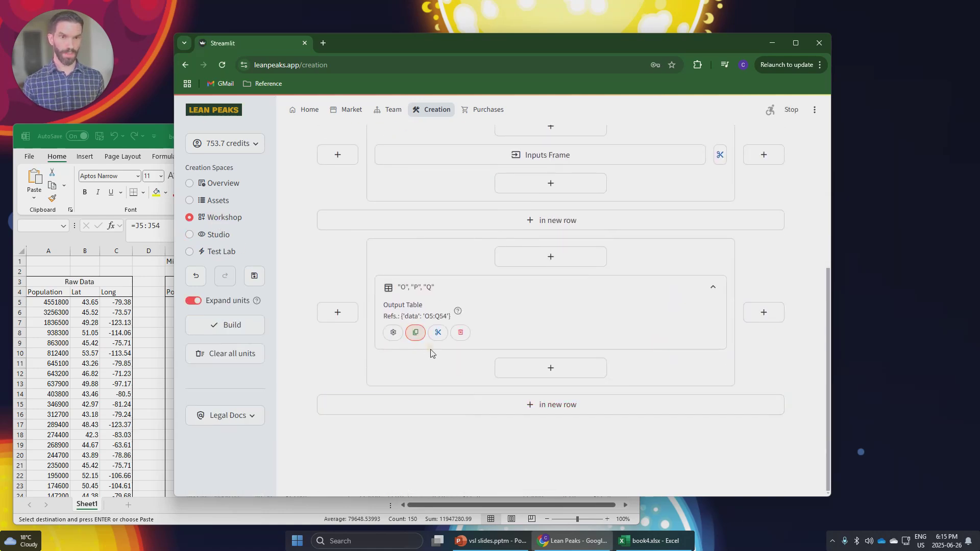
click(415, 333)
click(764, 311)
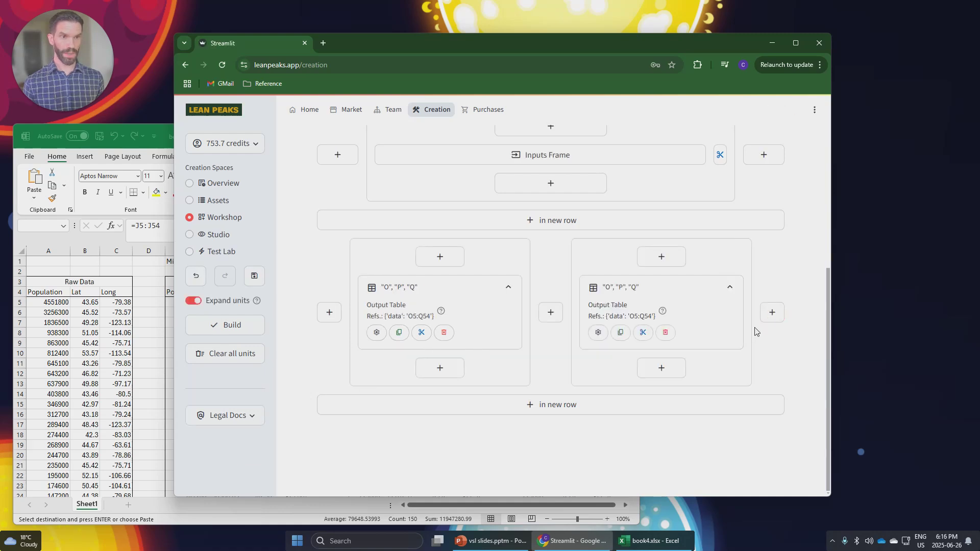
Step: Change the copied table unit to a Bar chart with Population as its y-coordinate column
click(597, 333)
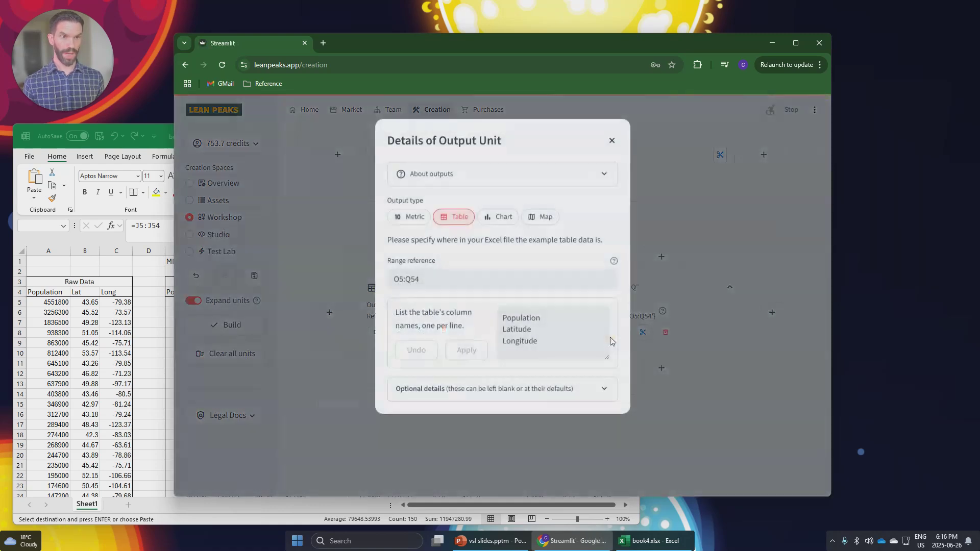
click(505, 225)
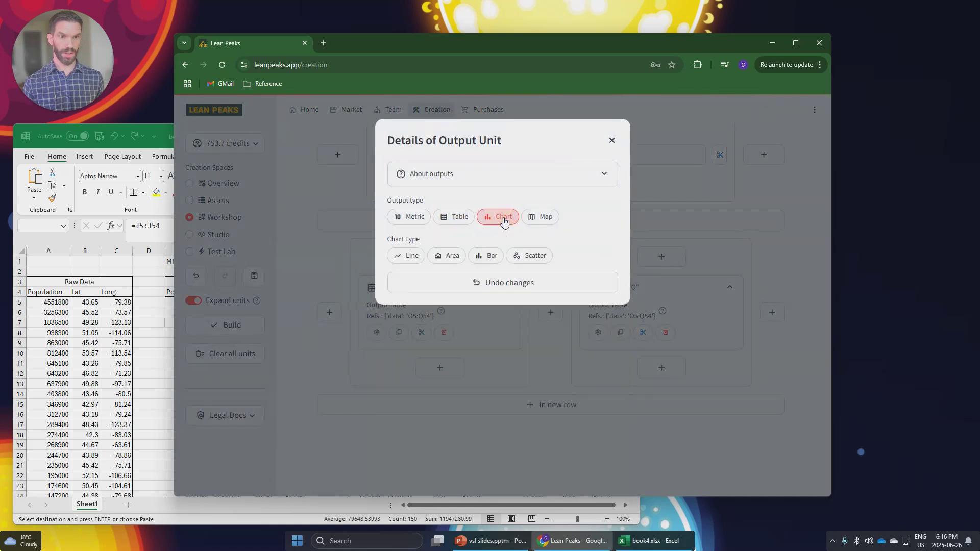
click(488, 255)
scroll(621, 372, down, 2)
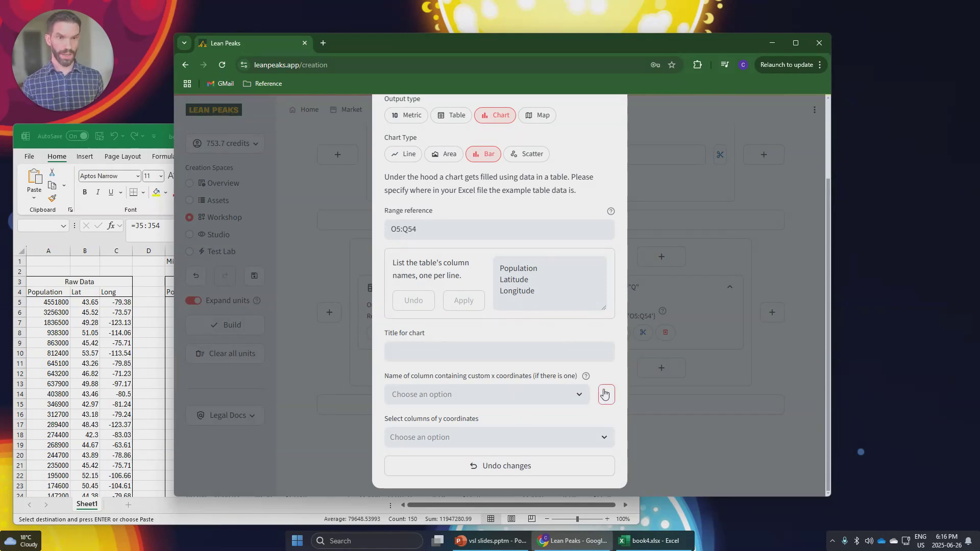
click(606, 437)
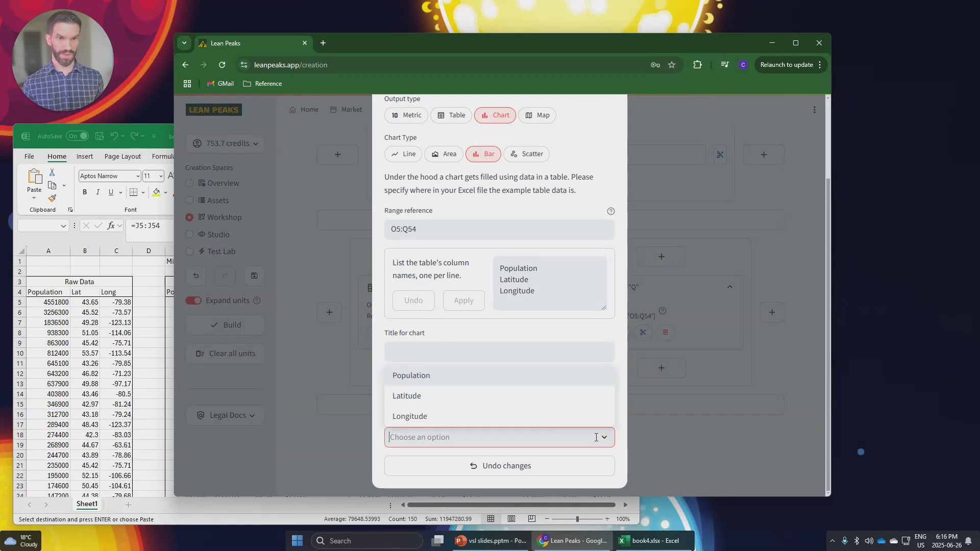
click(470, 382)
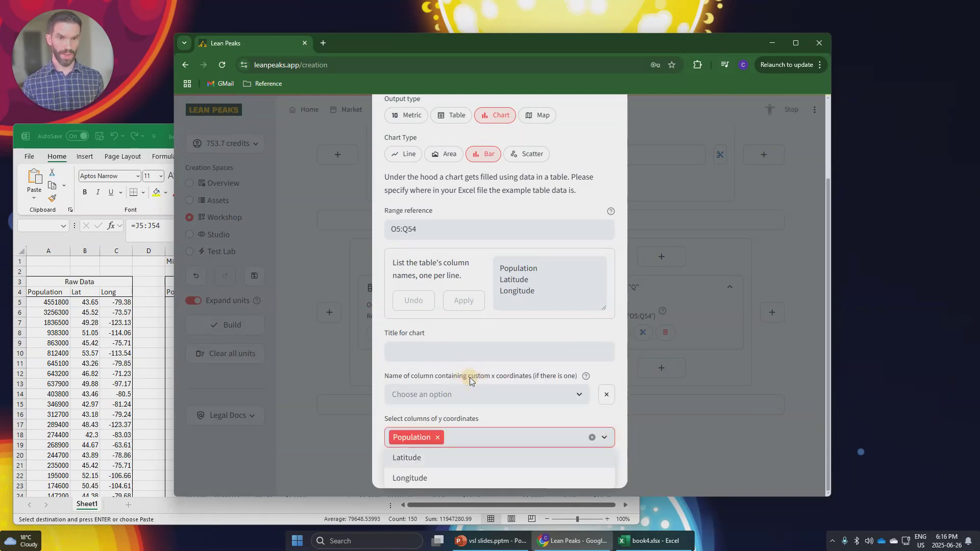
click(620, 414)
Step: Set the bar chart's color specification to a column name, using the Latitude column
scroll(622, 416, down, 5)
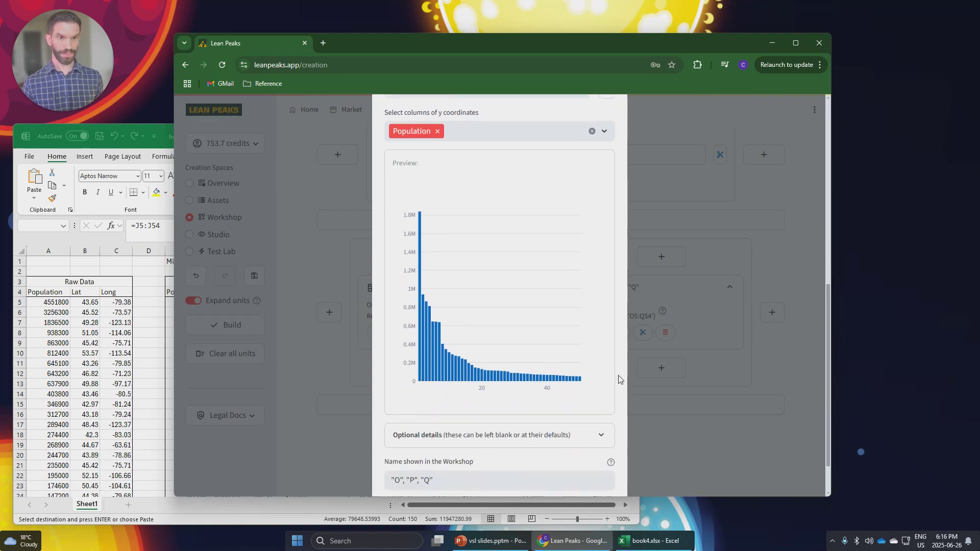
scroll(619, 377, down, 1)
click(601, 380)
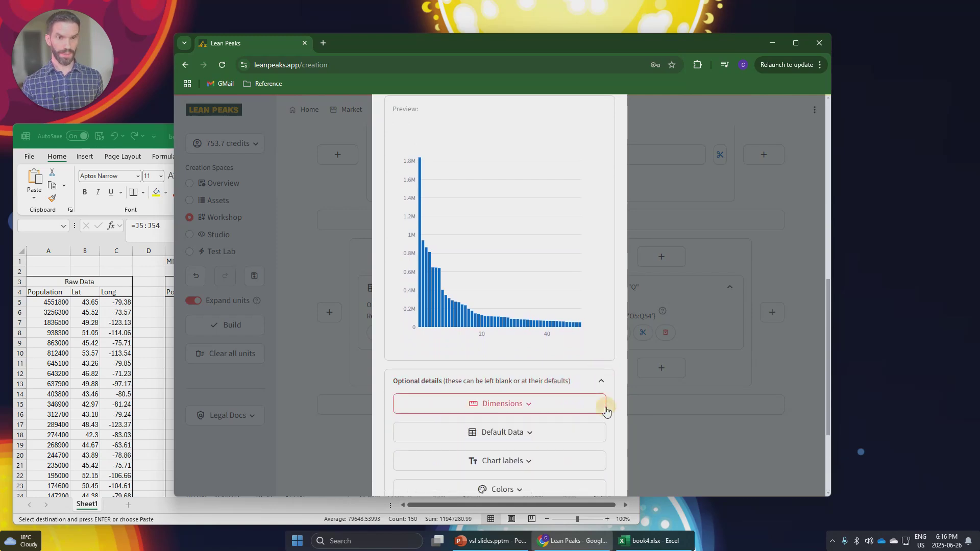
scroll(626, 389, down, 3)
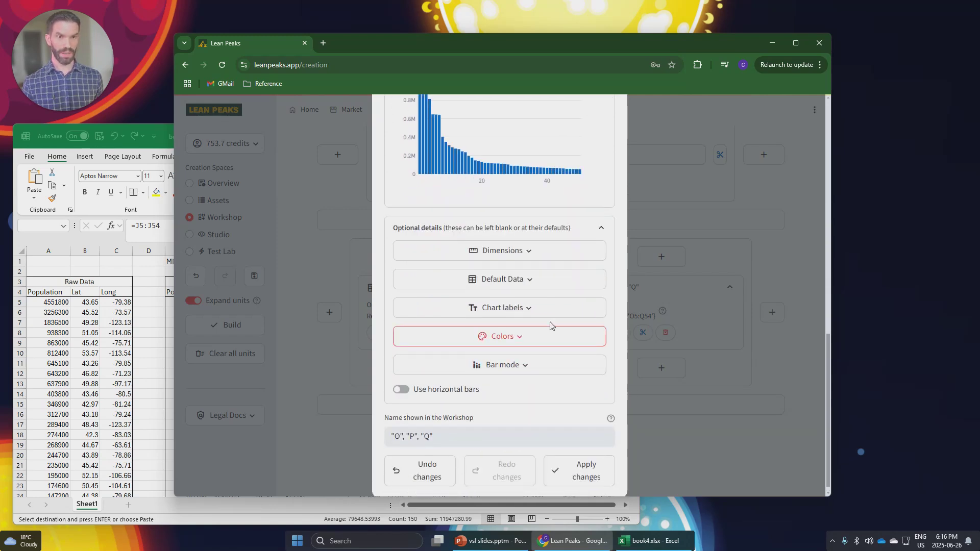
click(520, 340)
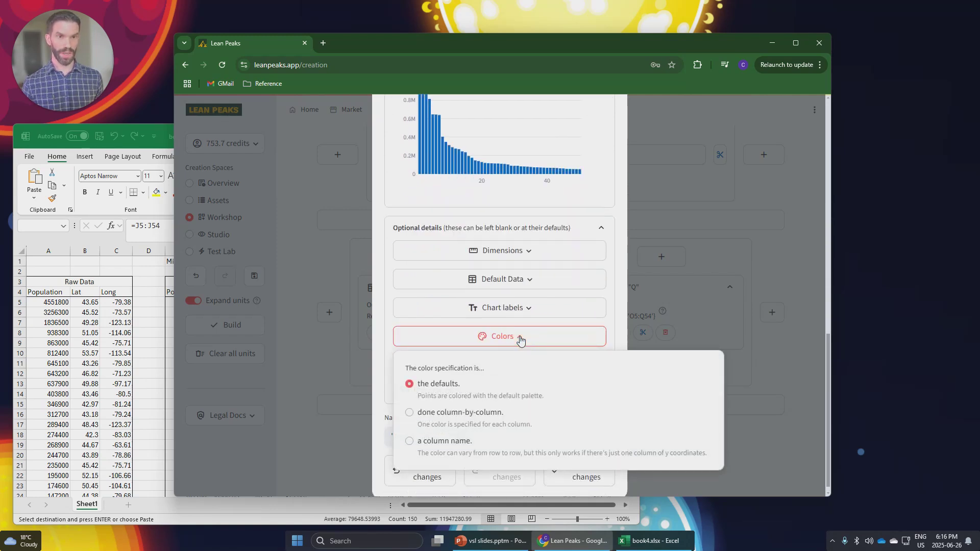
click(435, 444)
click(481, 385)
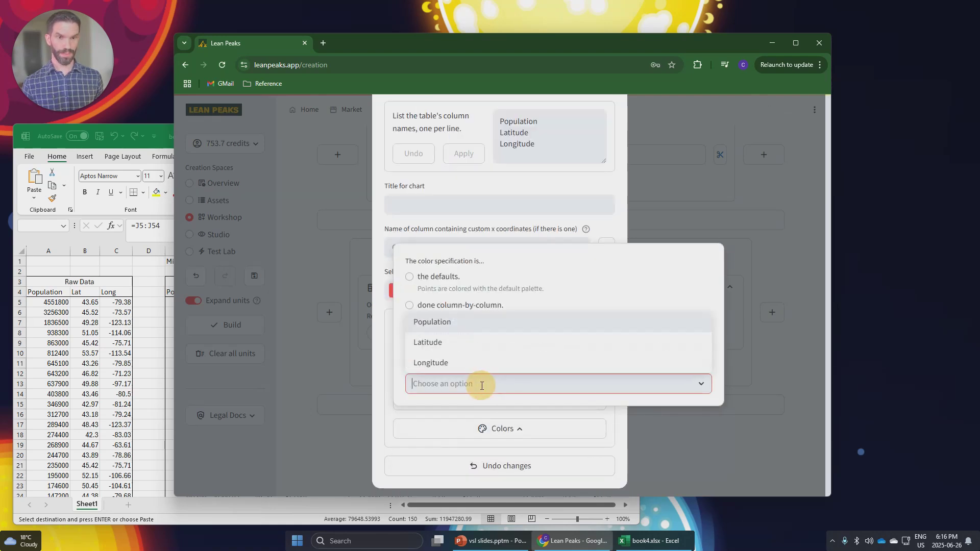
click(478, 343)
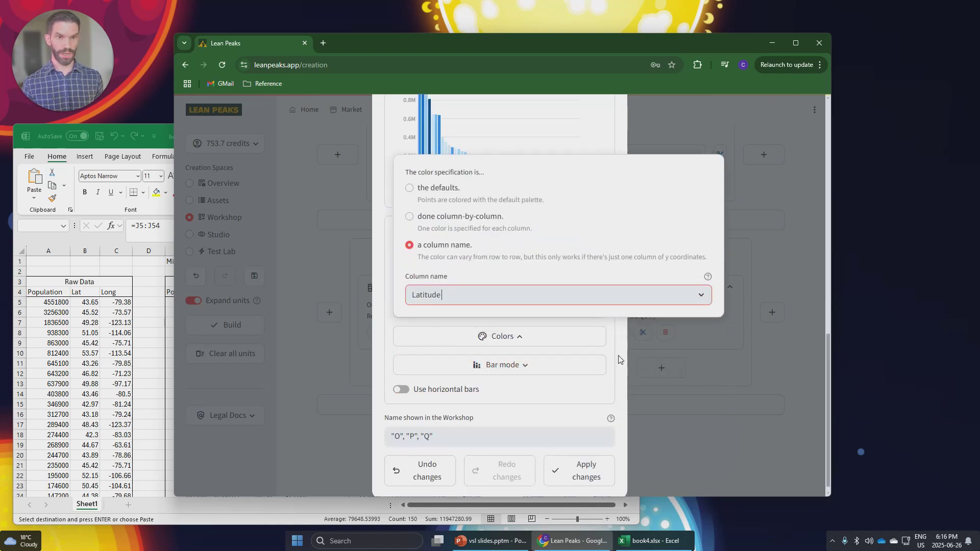
click(620, 359)
Step: Apply the bar chart changes and preview the table and chart together in the Studio
scroll(608, 350, up, 3)
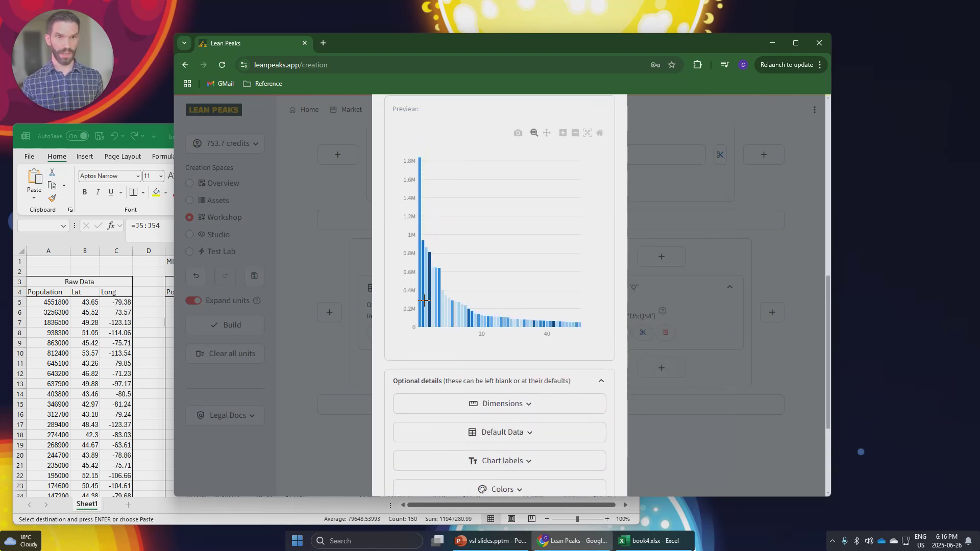
mouse_move(429, 266)
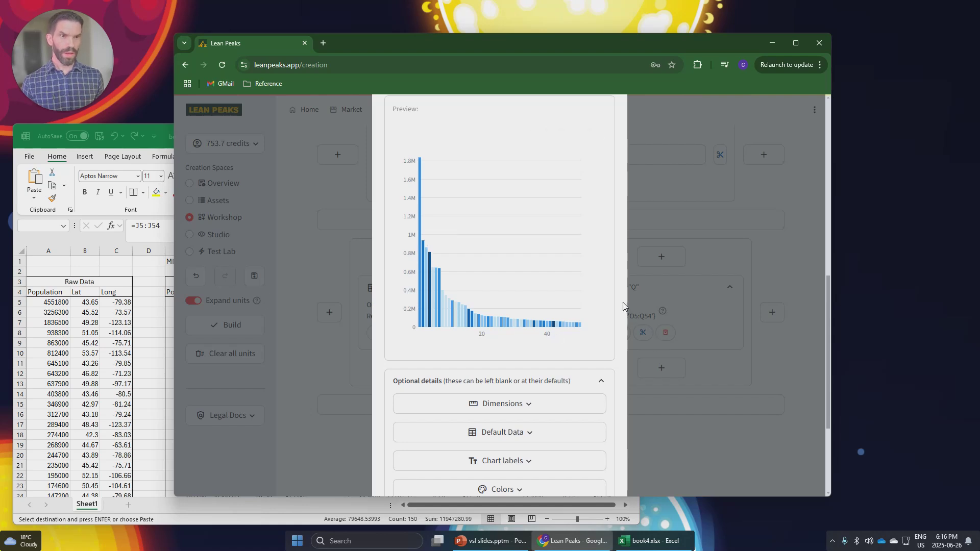
scroll(622, 306, down, 3)
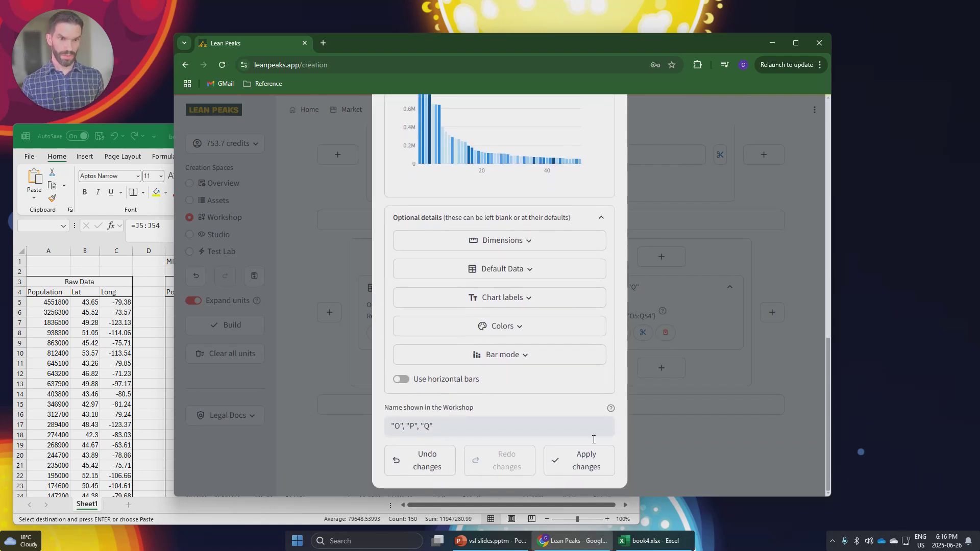
click(595, 466)
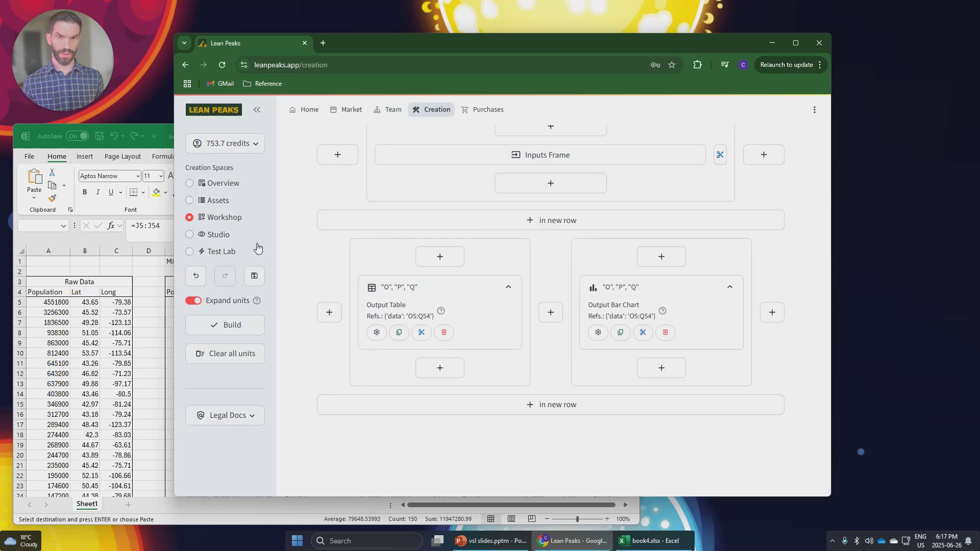
click(213, 238)
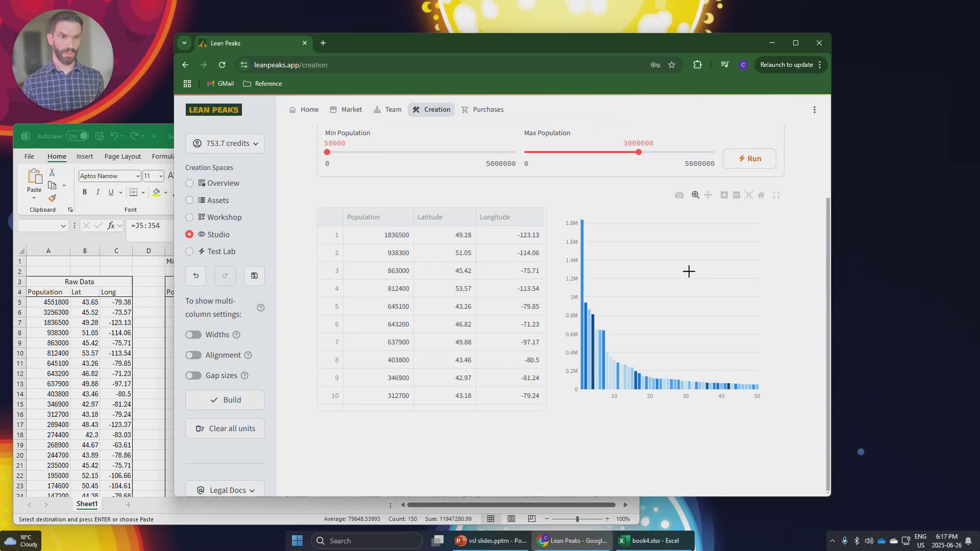
scroll(808, 260, up, 3)
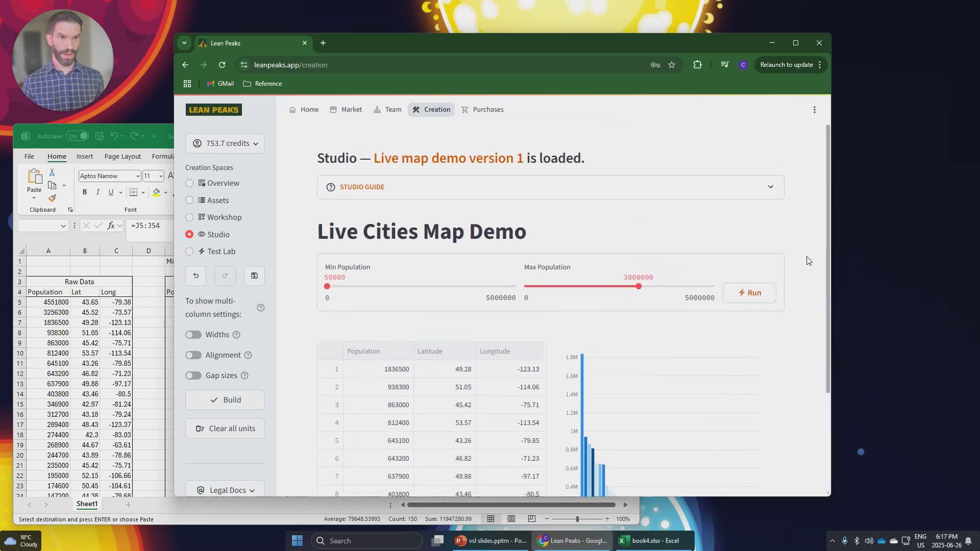
scroll(808, 261, down, 3)
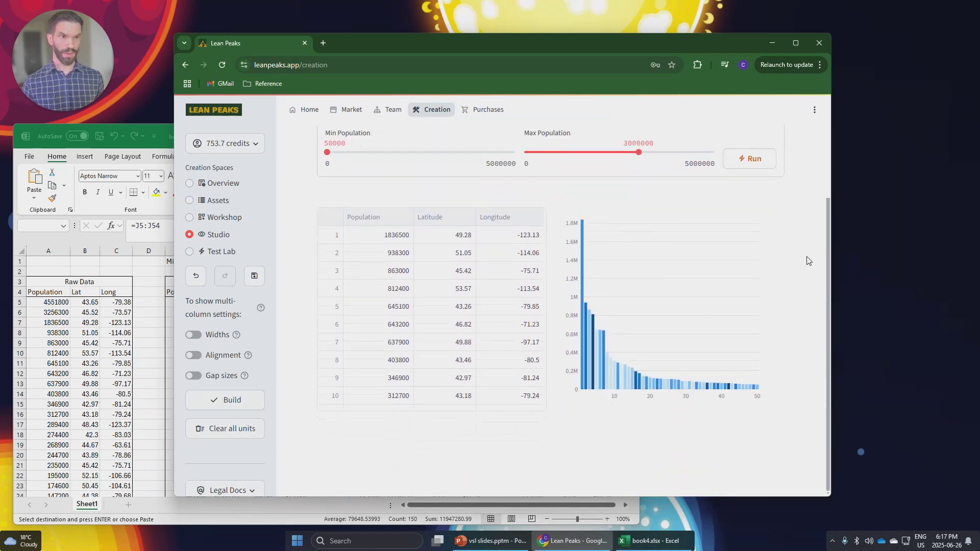
Step: Return to the Workshop and start a Basic map output unit in a new row below the table and bar chart
click(222, 219)
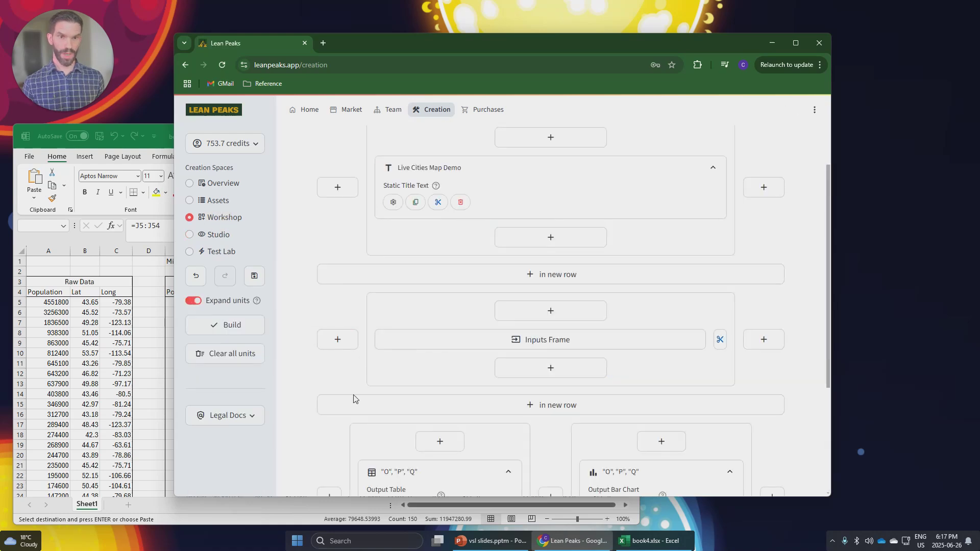
scroll(544, 411, down, 3)
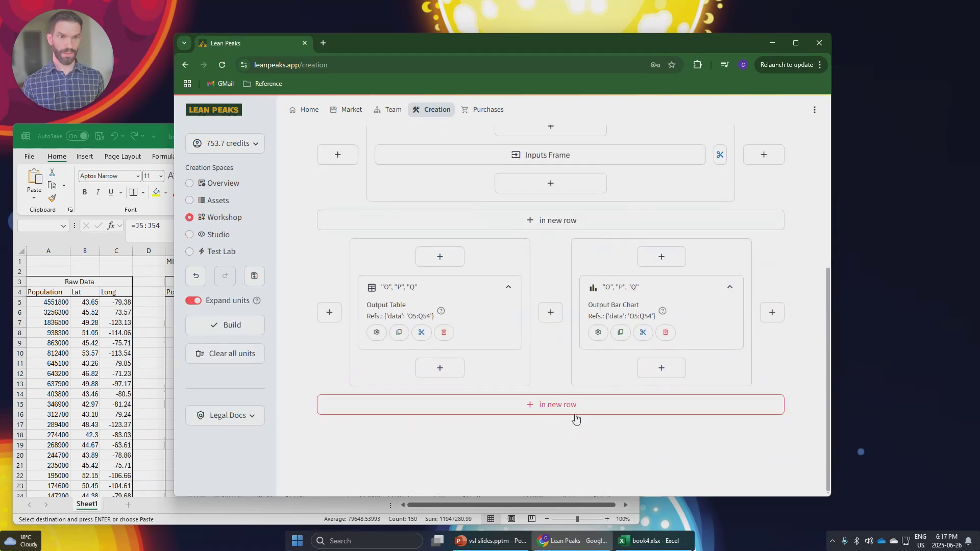
click(552, 405)
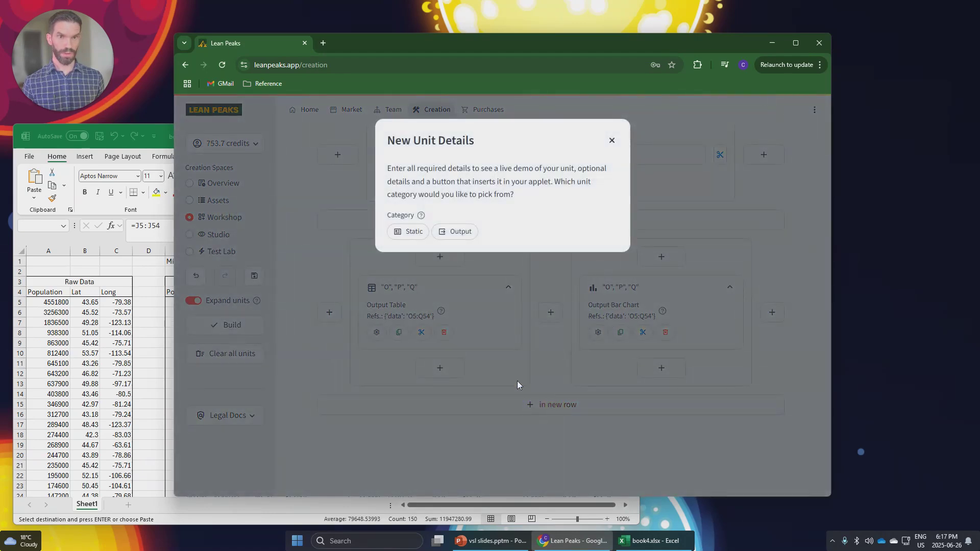
click(464, 235)
click(539, 307)
click(408, 341)
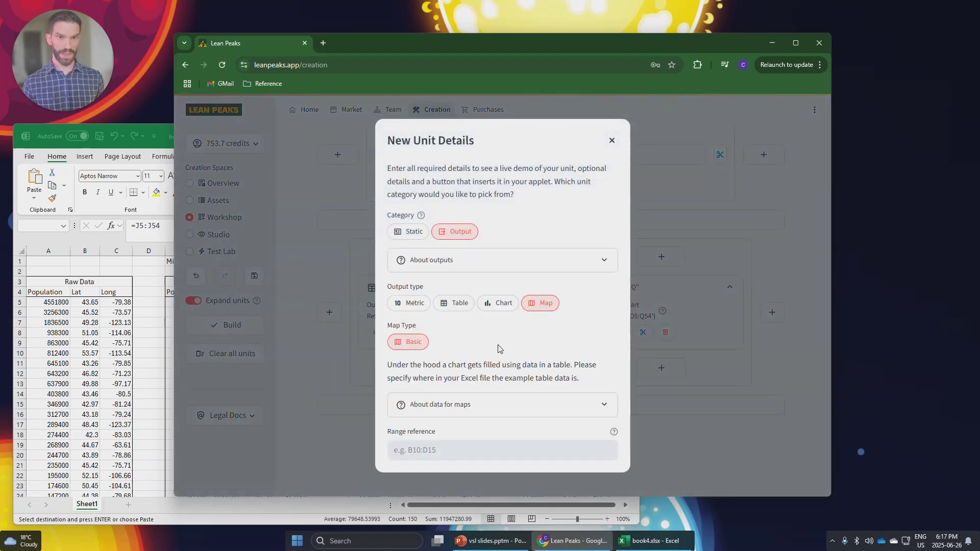
click(517, 451)
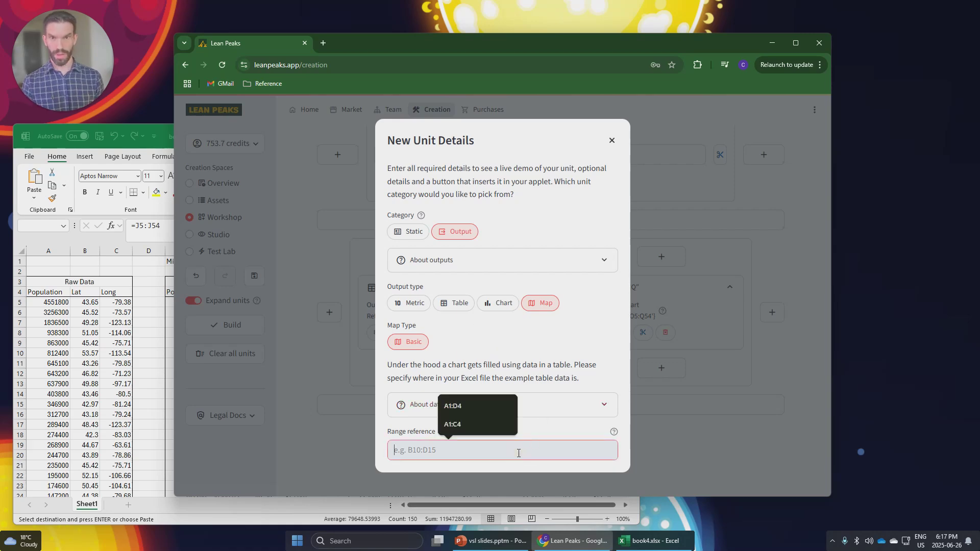
Step: Switch to Excel and copy the filtered point size, latitude and longitude data in K5:M54
click(126, 273)
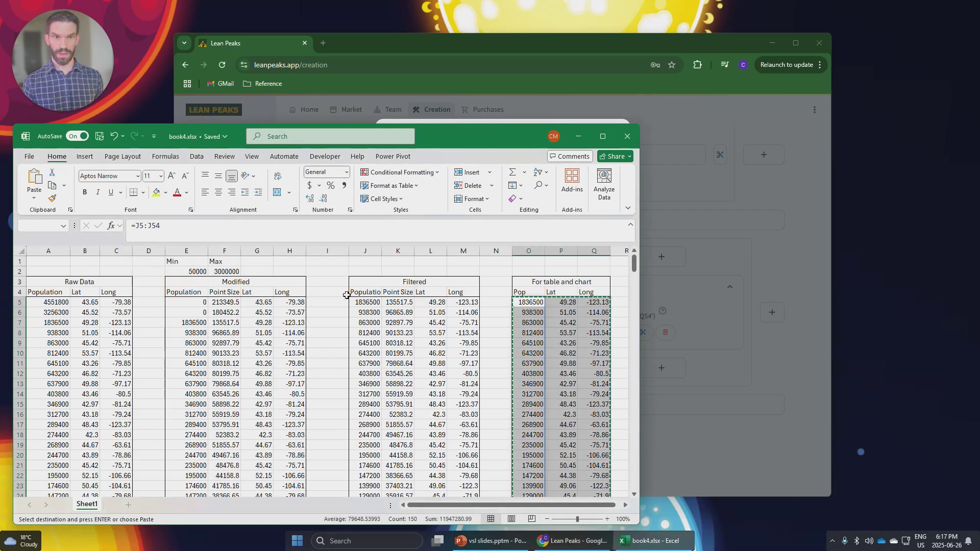
click(365, 302)
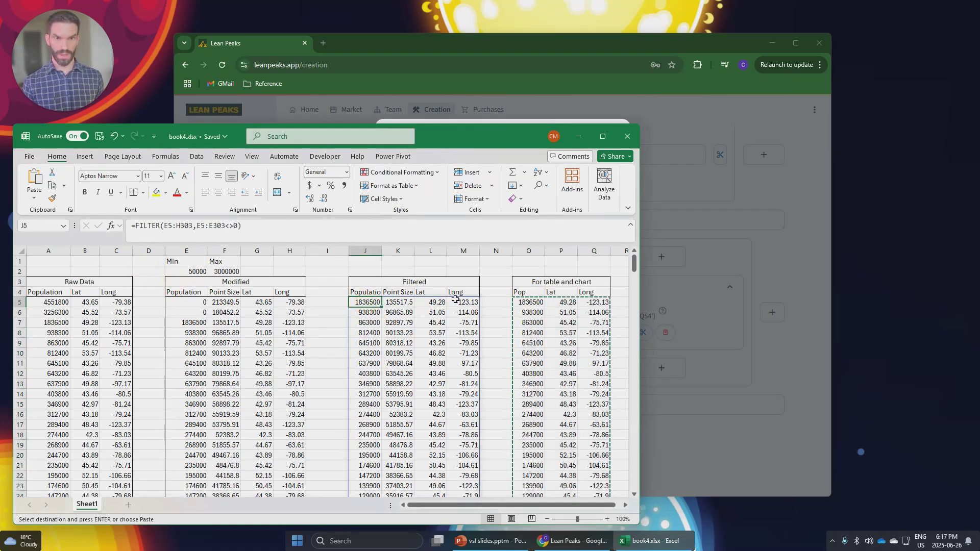
click(397, 301)
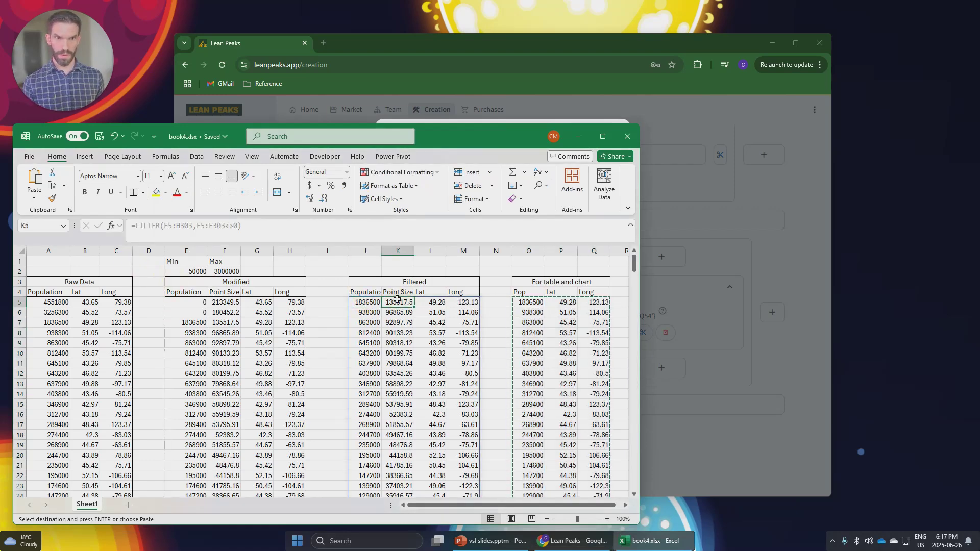
shift+click(462, 303)
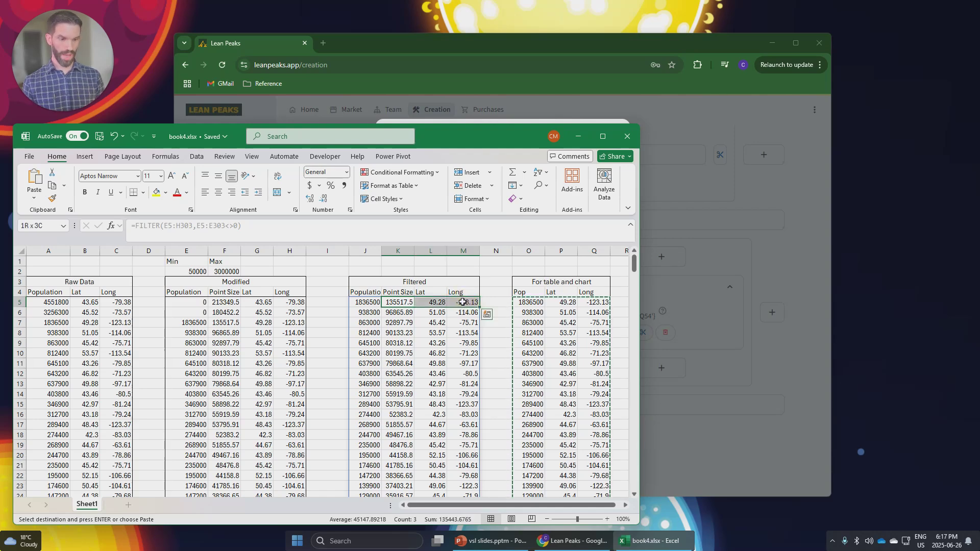
key(ctrl+shift+Down)
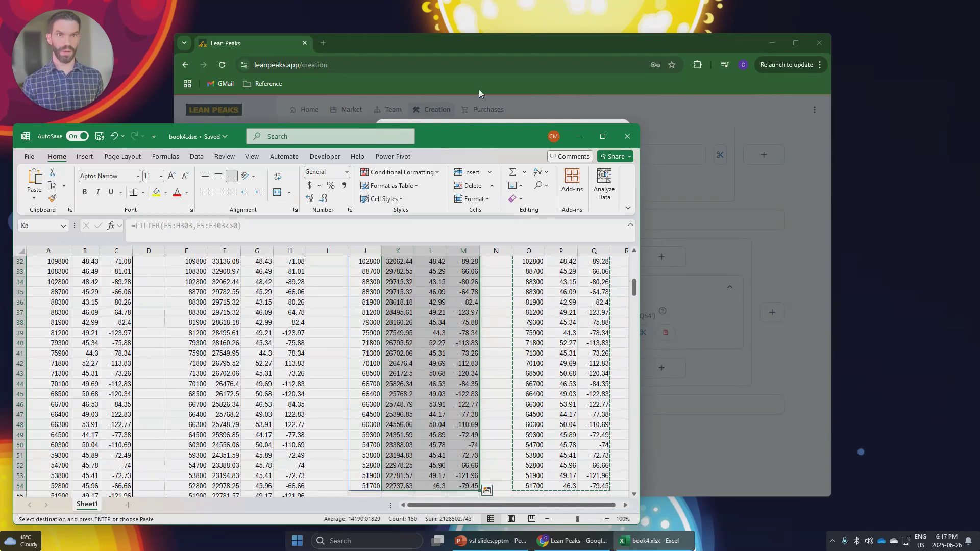
scroll(434, 337, up, 10)
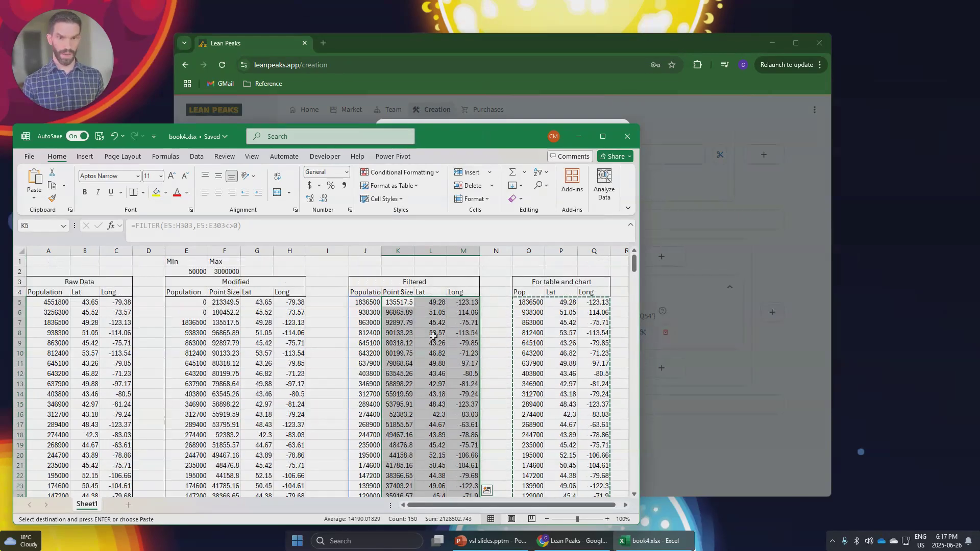
key(ctrl+c)
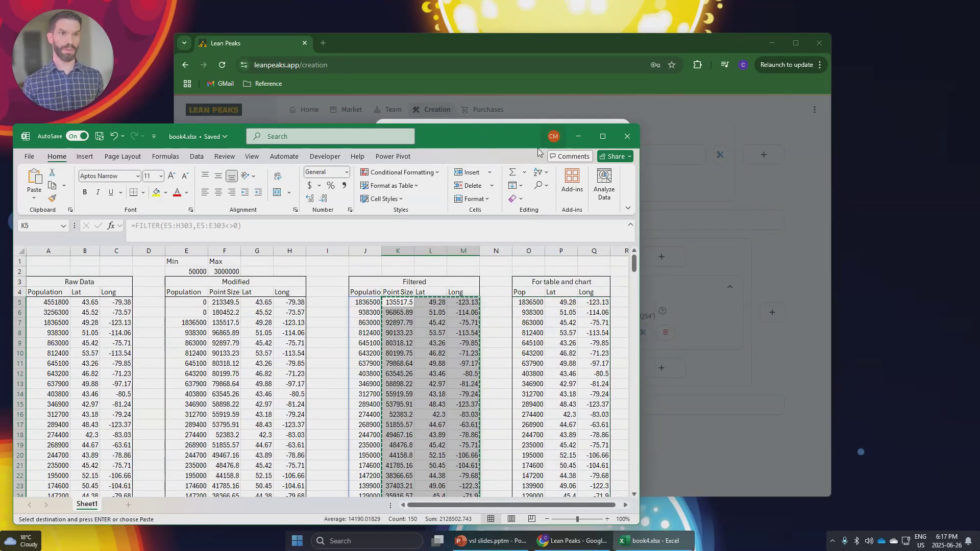
Step: Return to Lean Peaks and set the map unit's range reference to K5:M54
click(514, 121)
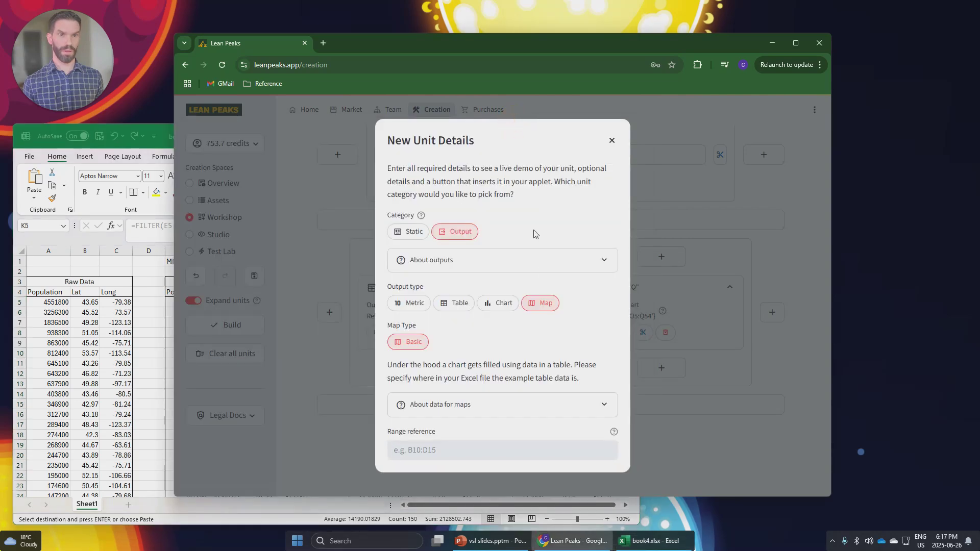
click(444, 448)
text(k5:m54)
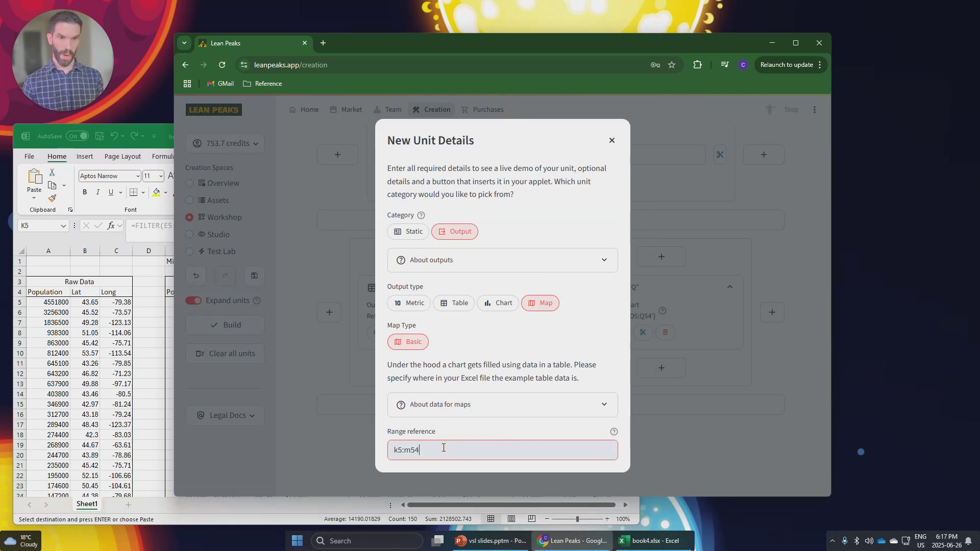
key(Return)
Step: Name the map table's columns size, lat and long, and apply the names
scroll(570, 392, down, 2)
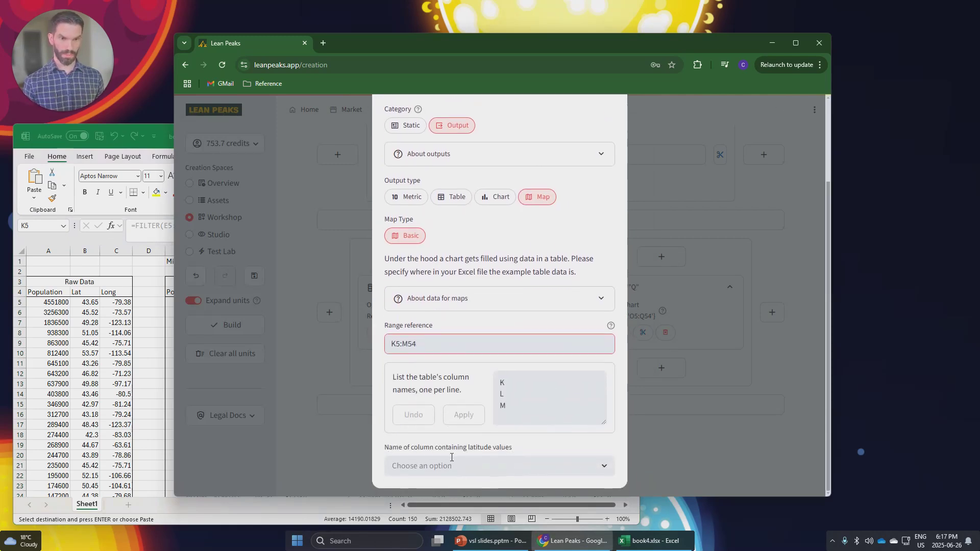
drag(526, 402, 483, 378)
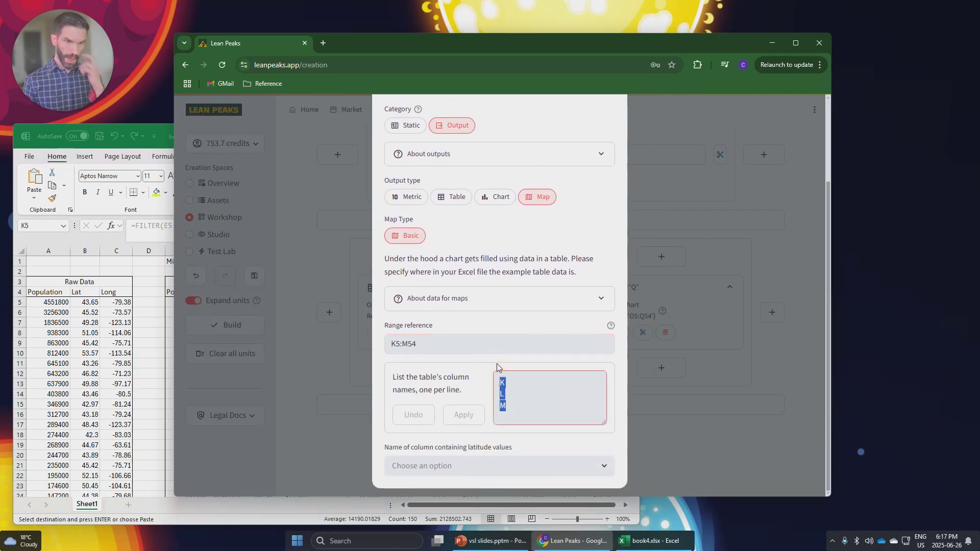
text(size)
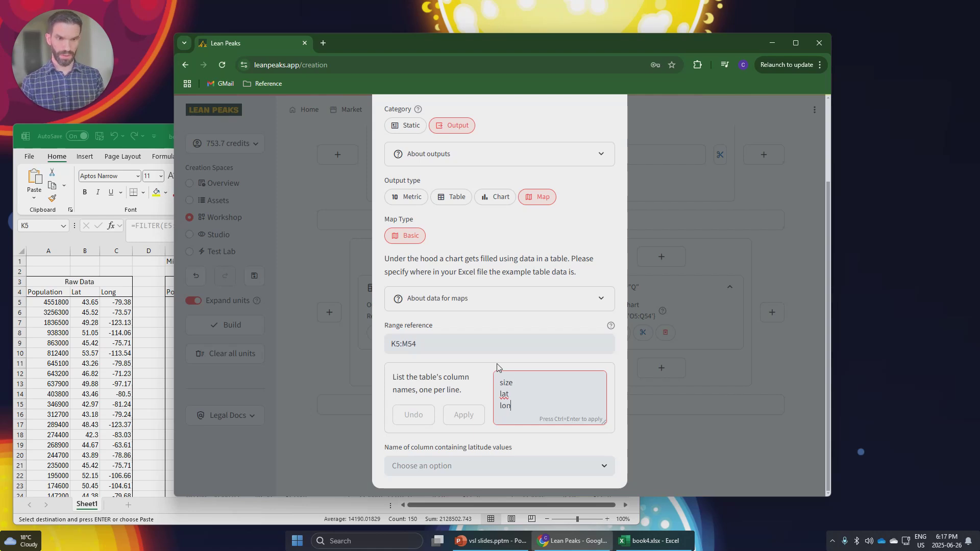
key(ctrl+Return)
click(464, 414)
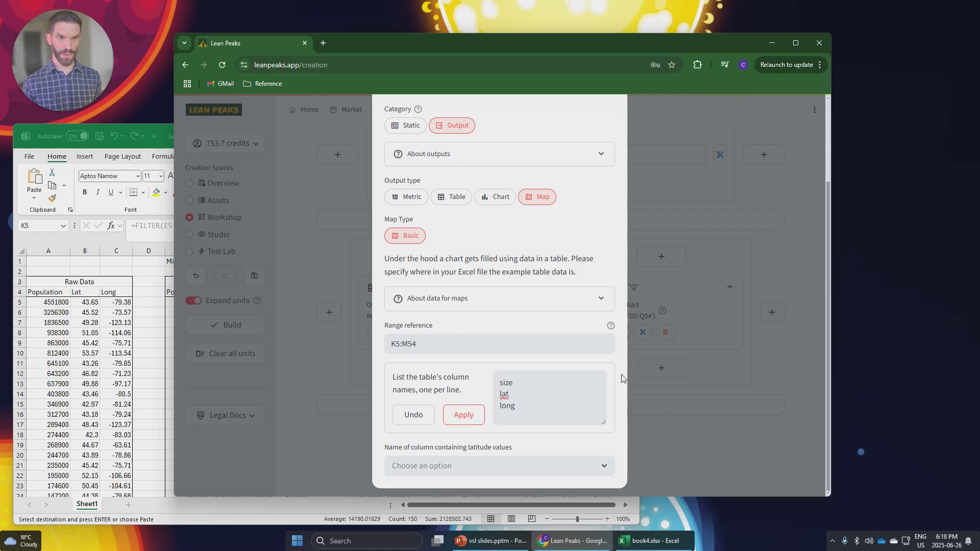
Step: Assign the lat column to the map's latitude values and the long column to its longitude values
click(600, 464)
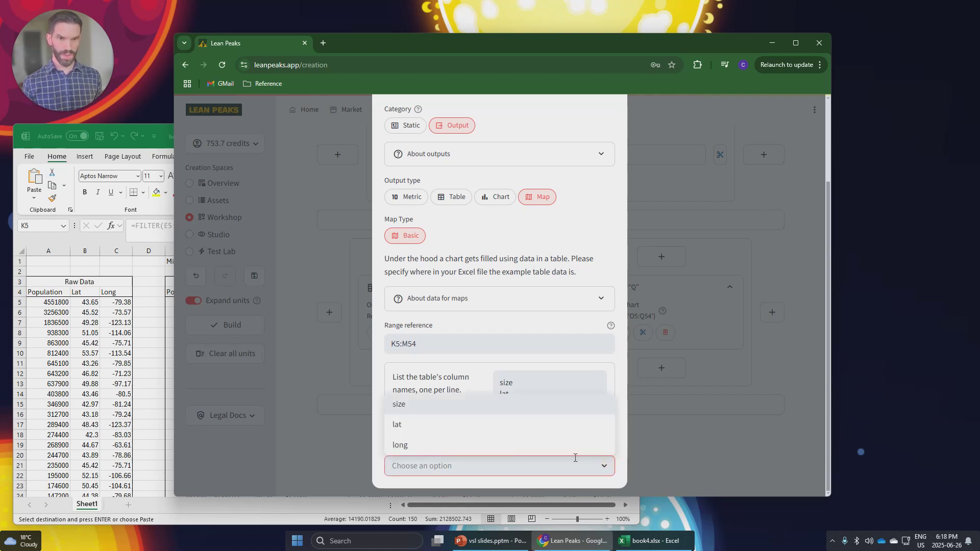
click(452, 424)
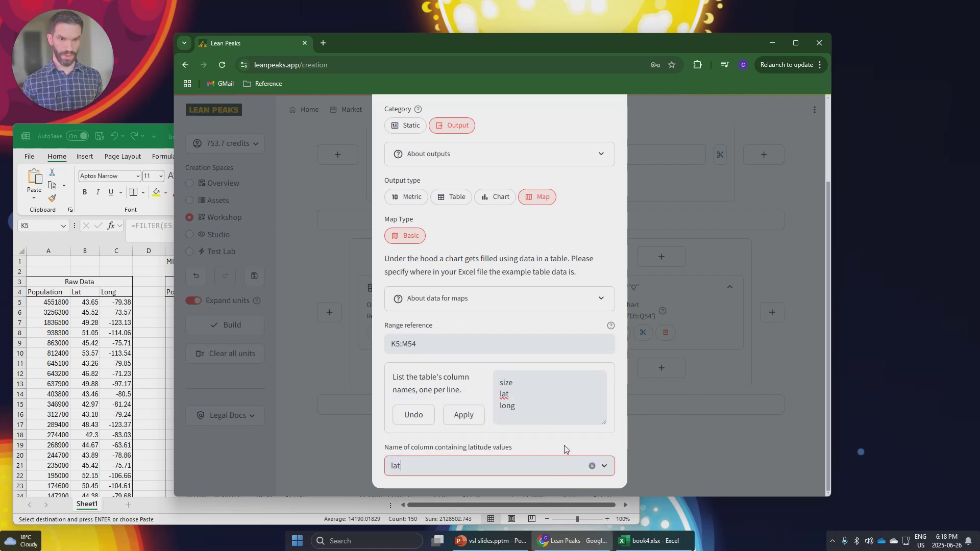
scroll(623, 438, down, 1)
click(555, 466)
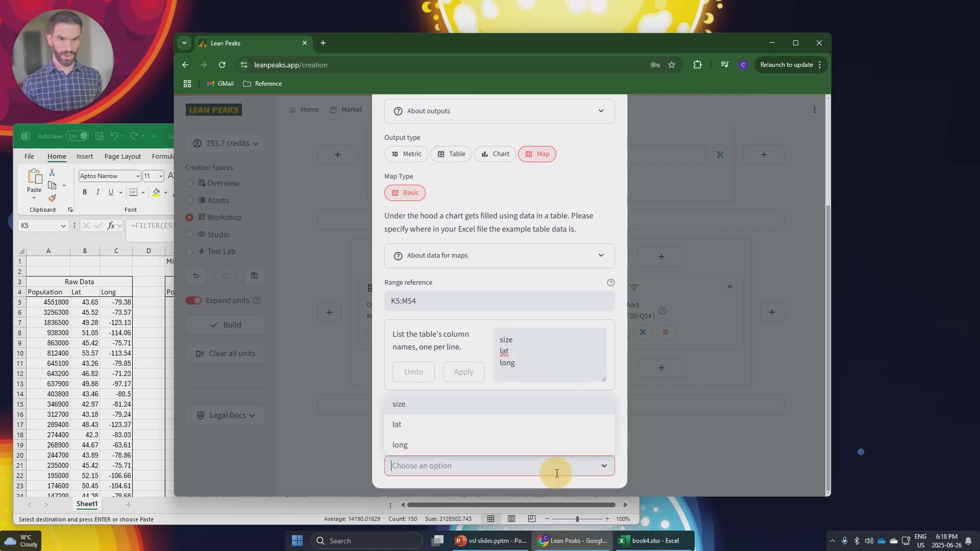
click(476, 448)
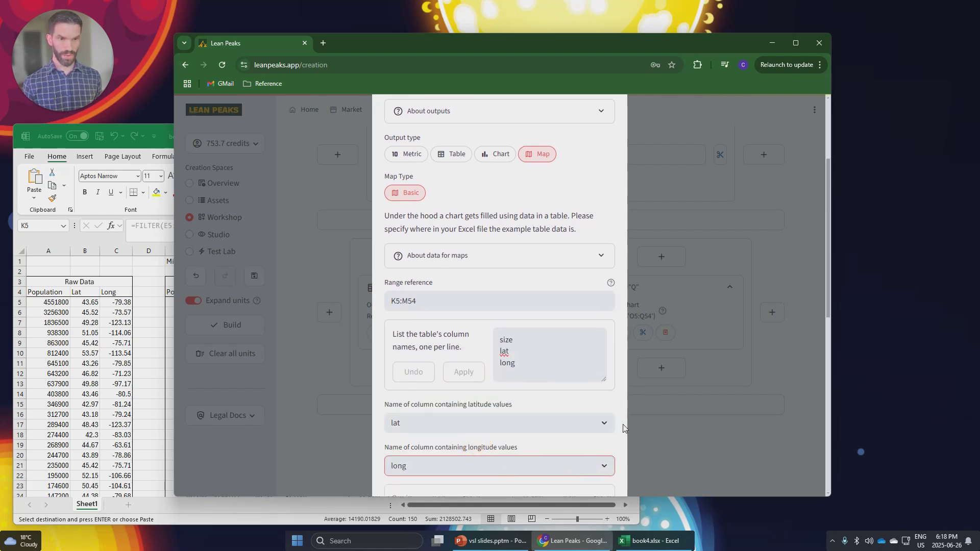
Step: Fill the map's optional default data with the copied Excel values and apply the data edits
scroll(622, 424, down, 5)
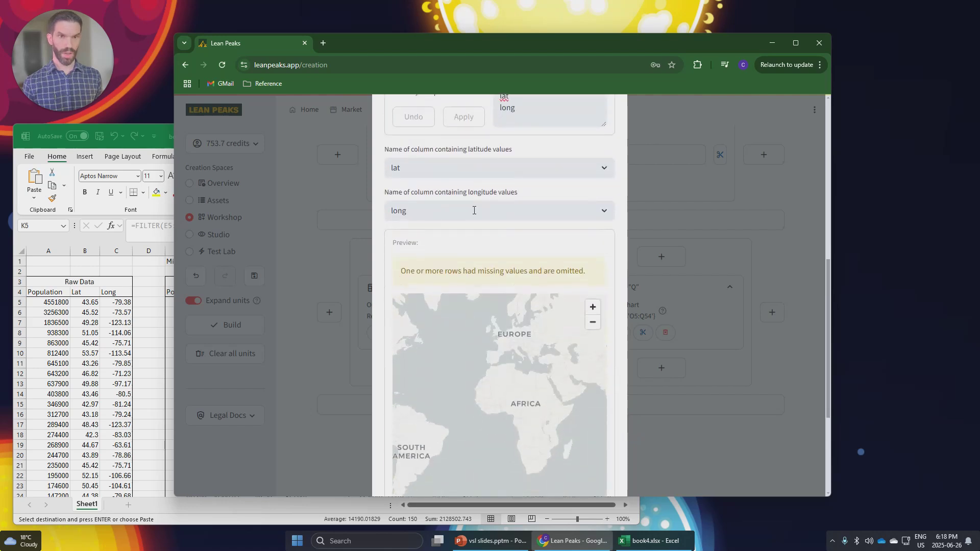
scroll(624, 305, down, 4)
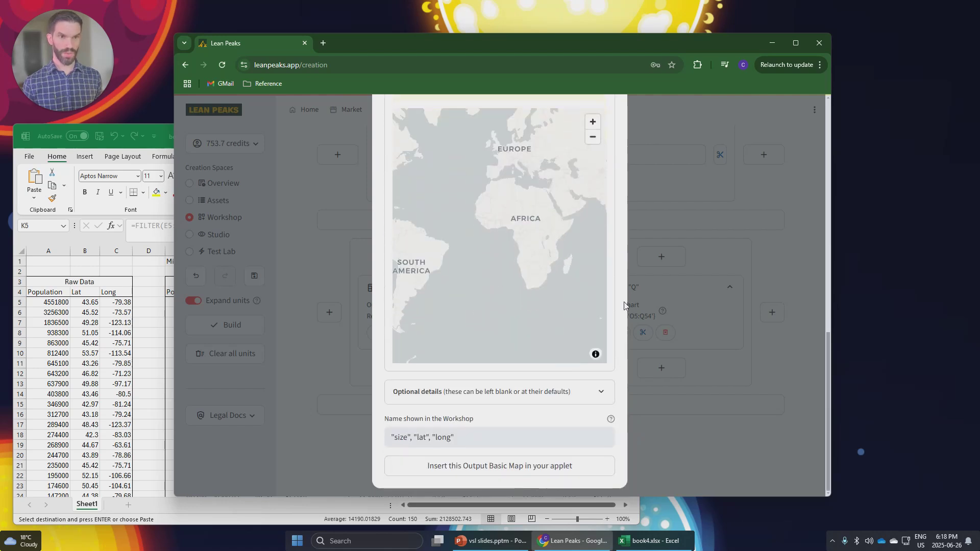
click(598, 391)
click(535, 439)
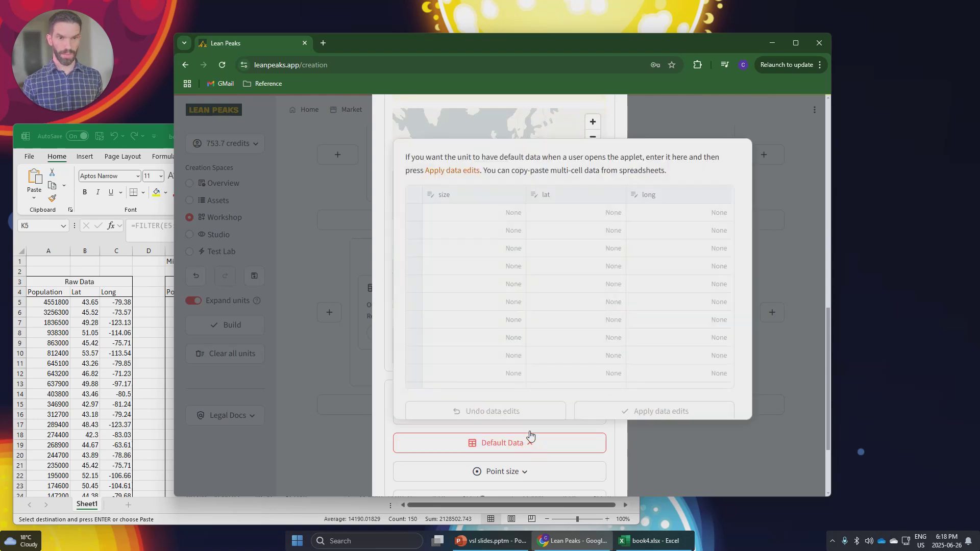
click(458, 213)
key(ctrl+v)
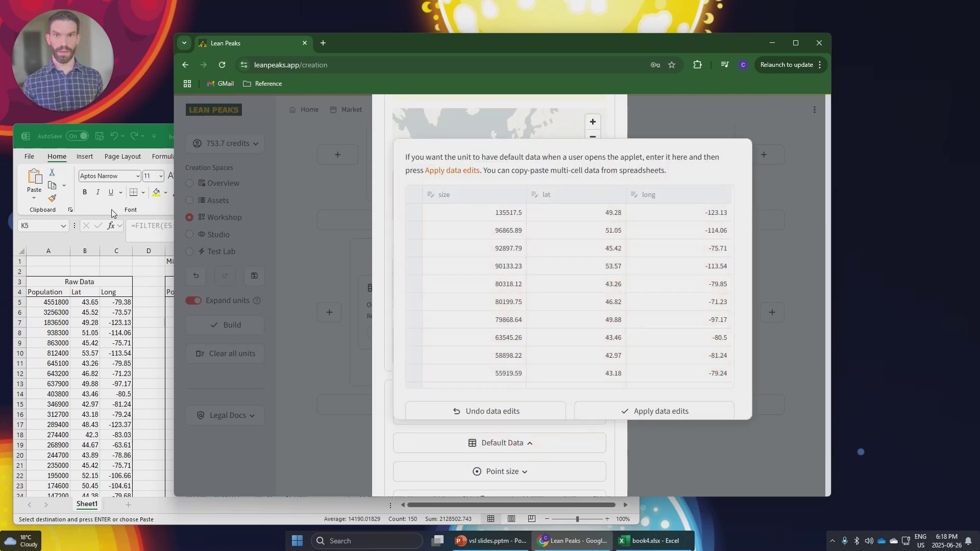
click(100, 248)
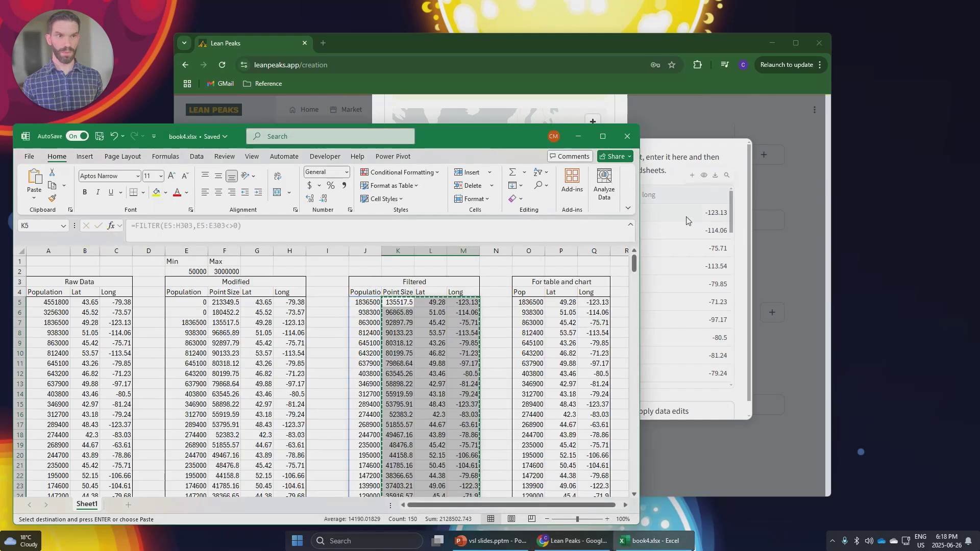
click(654, 179)
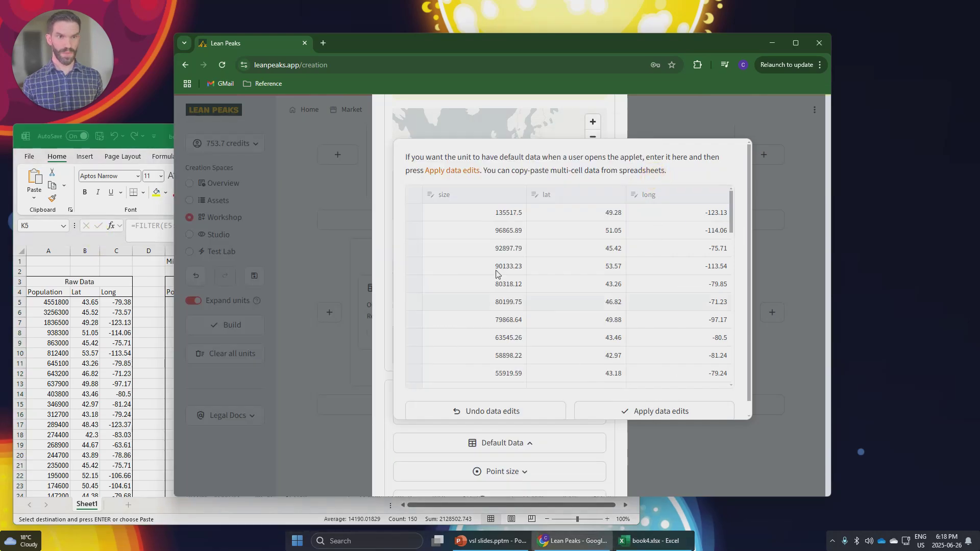
click(659, 410)
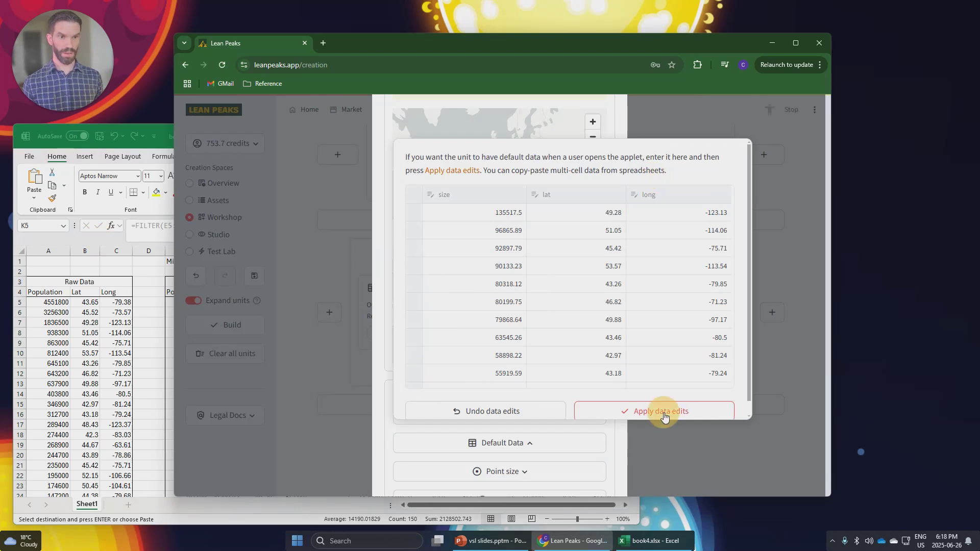
click(381, 257)
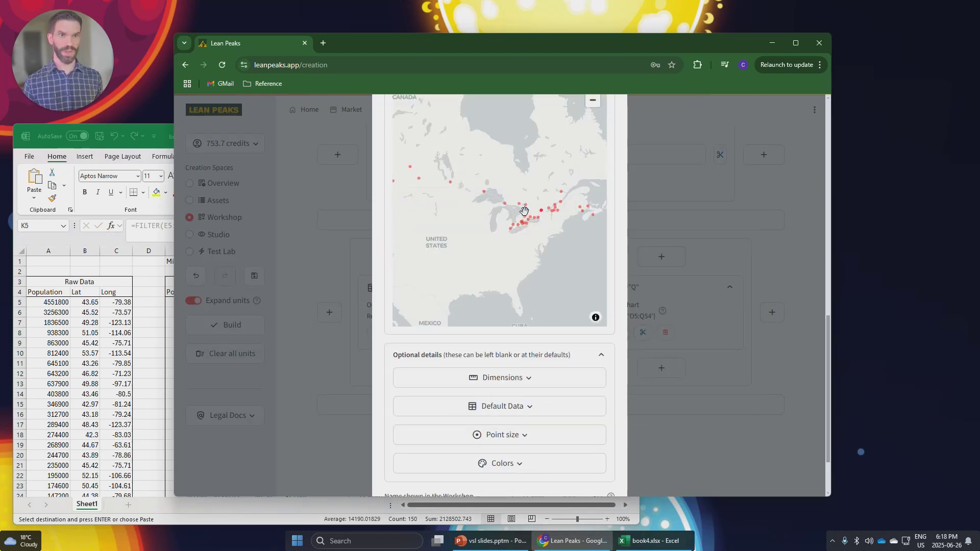
Step: Set the map's point size to be determined by a column name, using the size column
scroll(524, 210, up, 10)
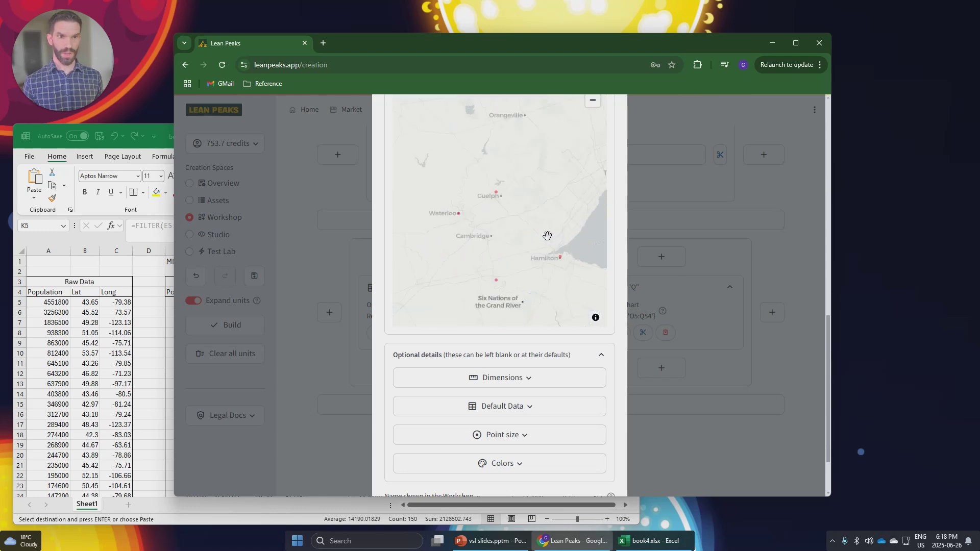
scroll(547, 235, down, 5)
drag(558, 170, 505, 258)
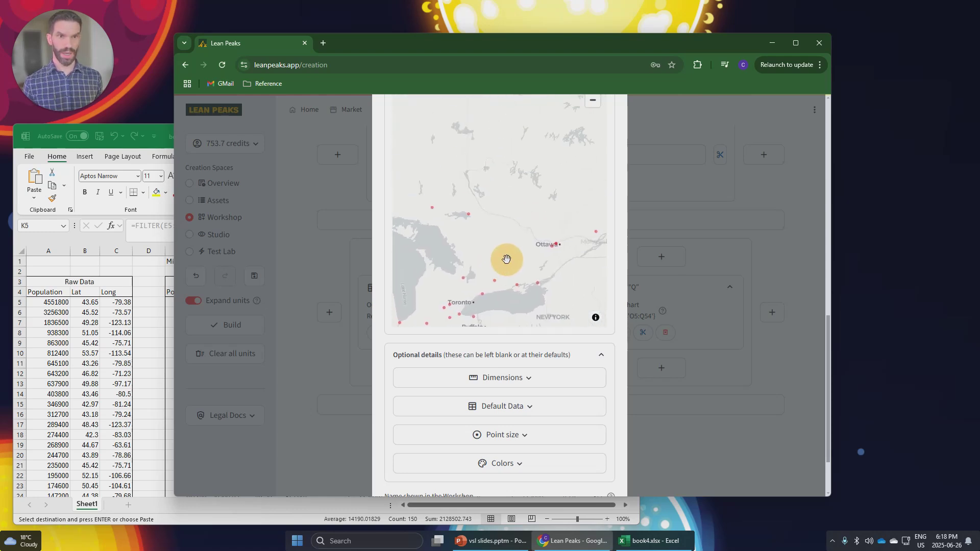
scroll(465, 201, down, 3)
drag(450, 190, 527, 239)
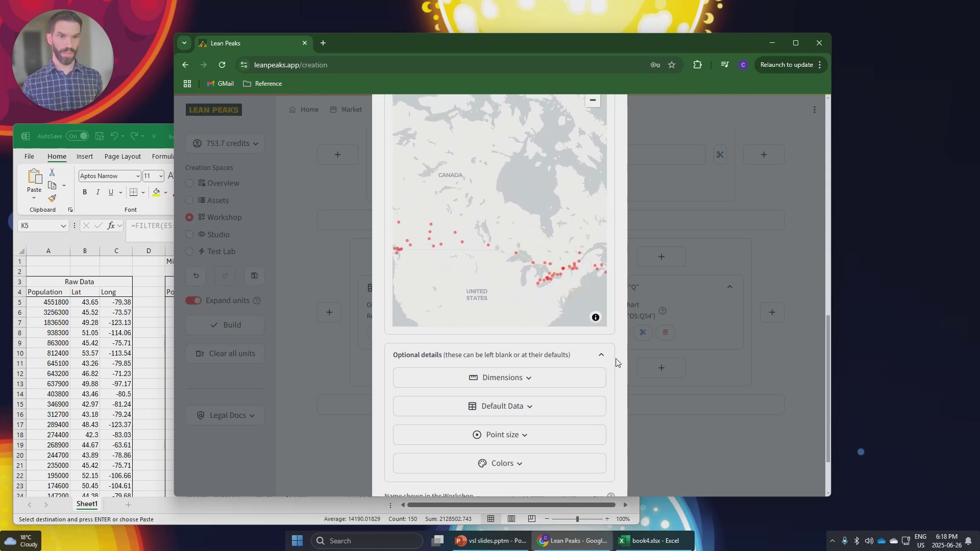
click(525, 437)
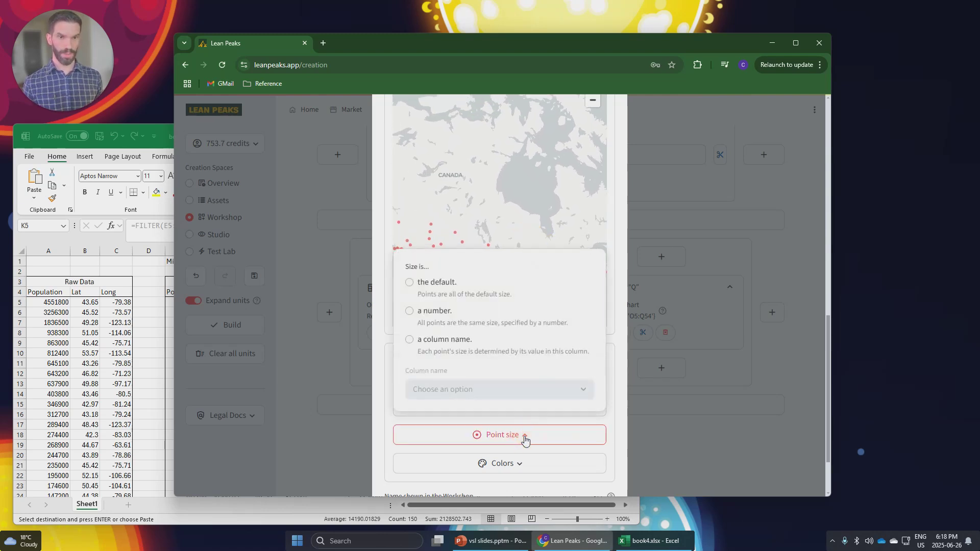
click(412, 342)
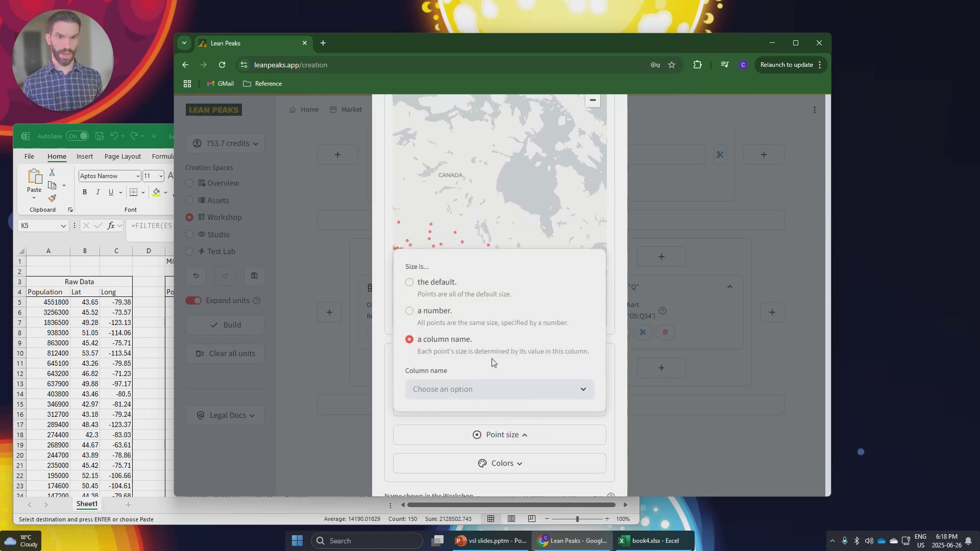
click(495, 392)
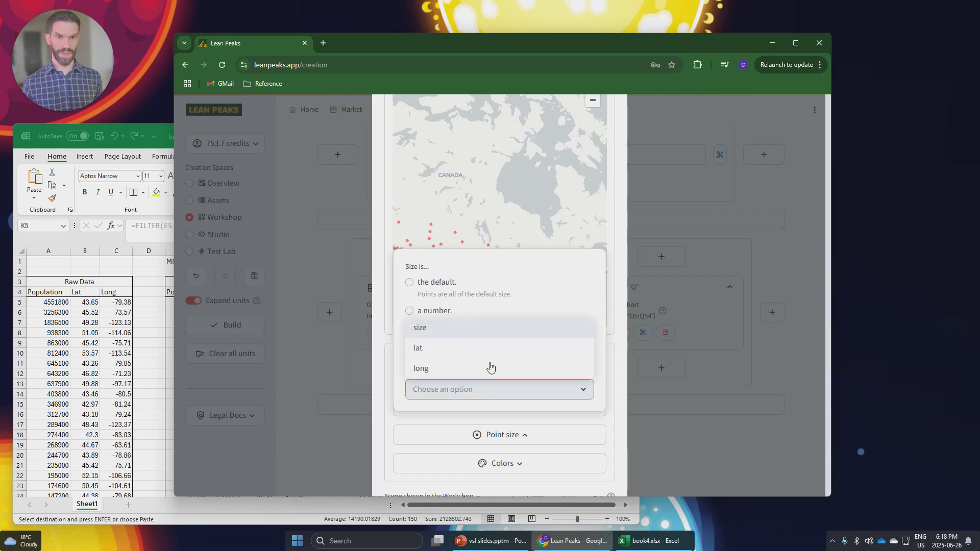
click(477, 328)
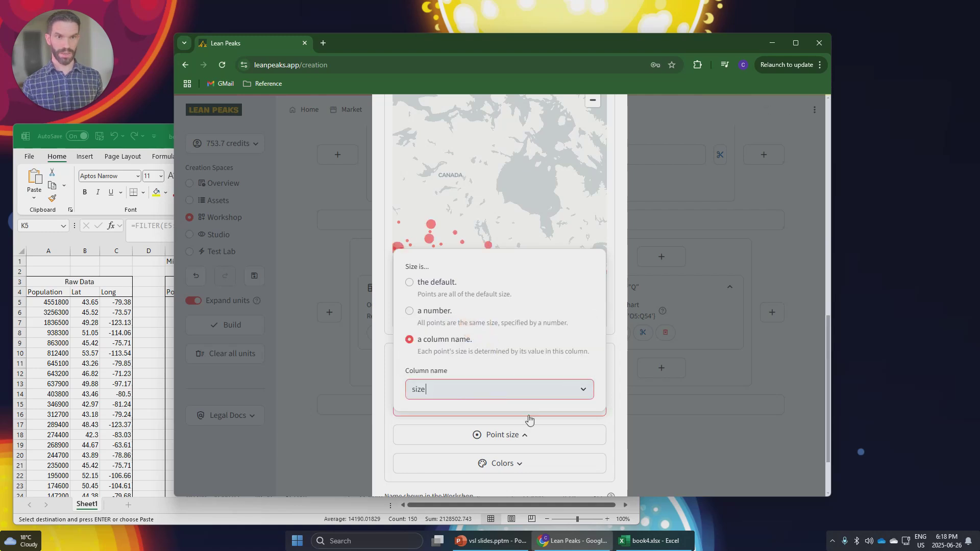
click(622, 339)
Step: Change the map's point color to bright green, #00FF06
drag(421, 236, 554, 271)
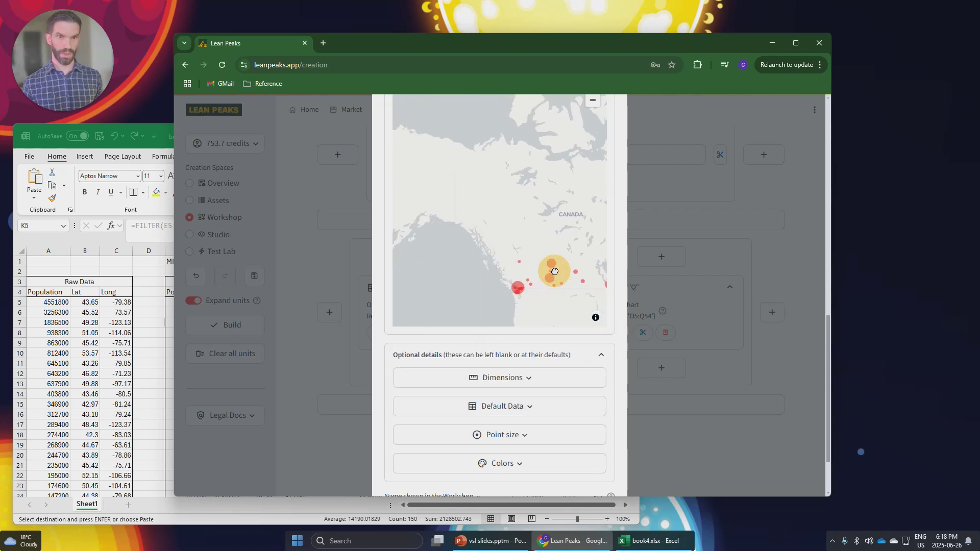
drag(591, 313, 444, 256)
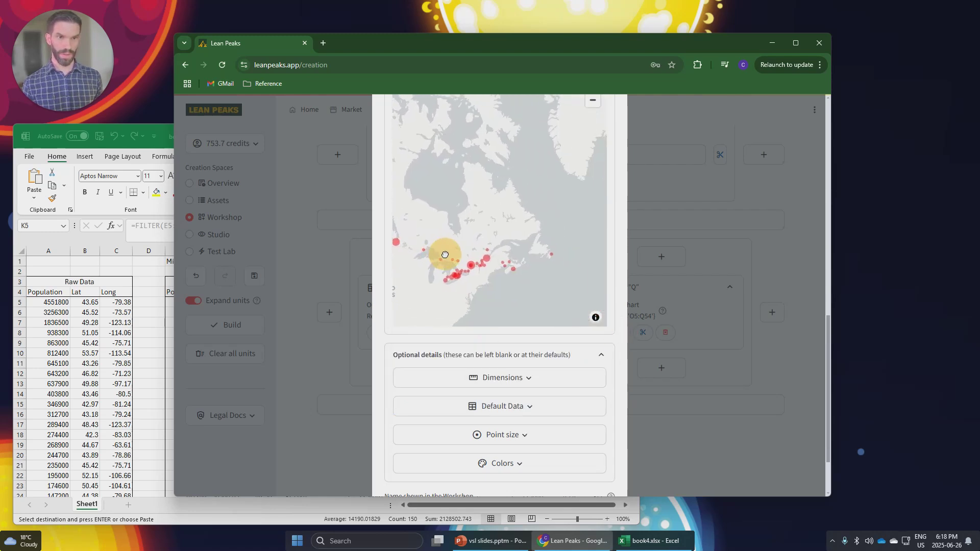
drag(503, 259, 536, 267)
drag(449, 247, 531, 262)
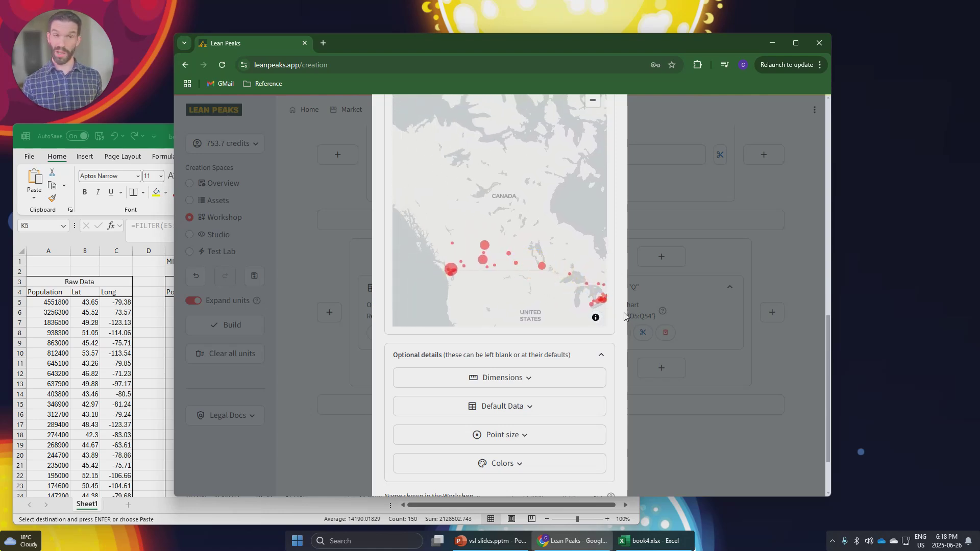
scroll(580, 388, down, 2)
click(540, 393)
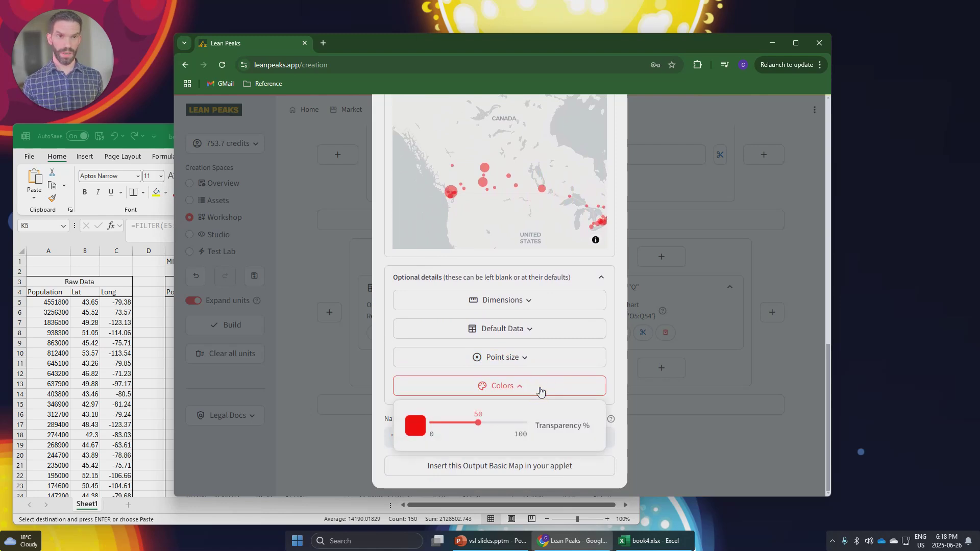
click(417, 431)
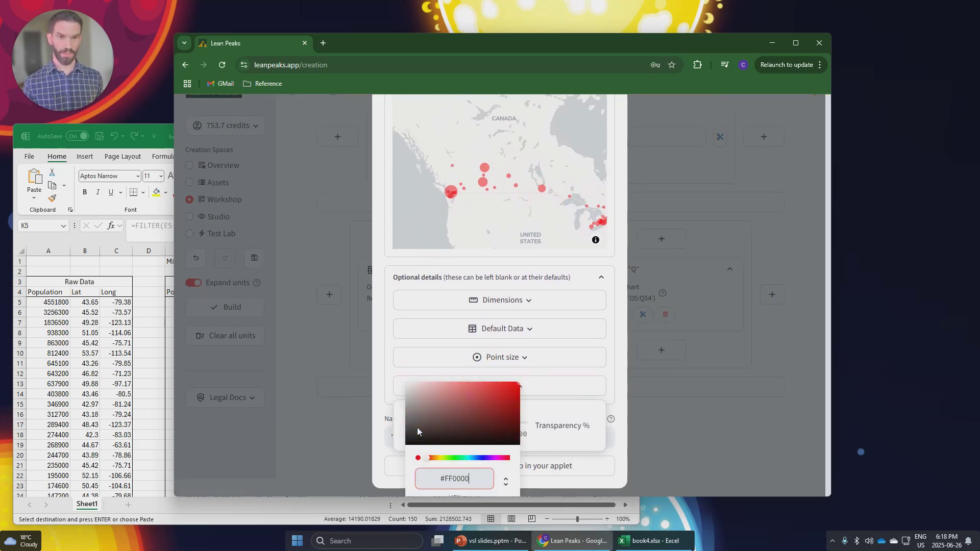
click(453, 458)
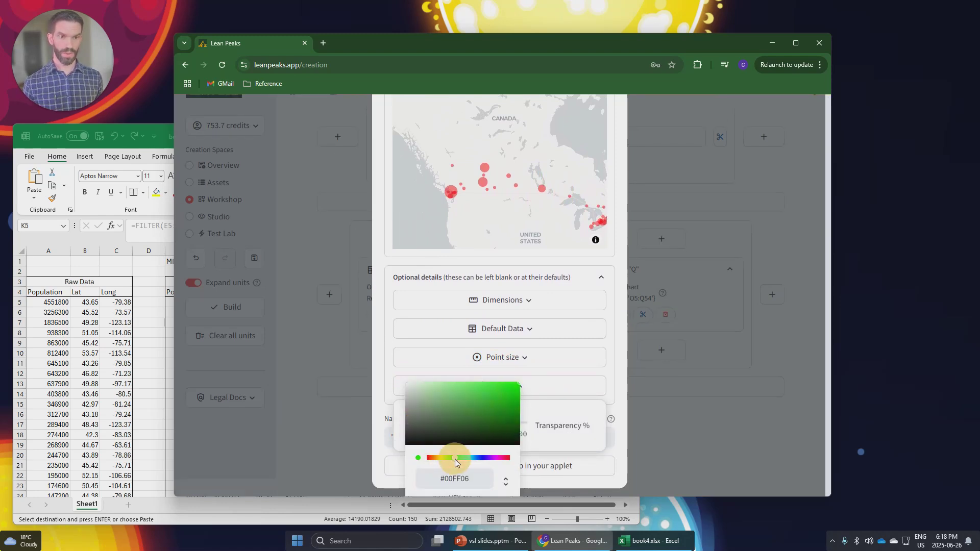
click(379, 398)
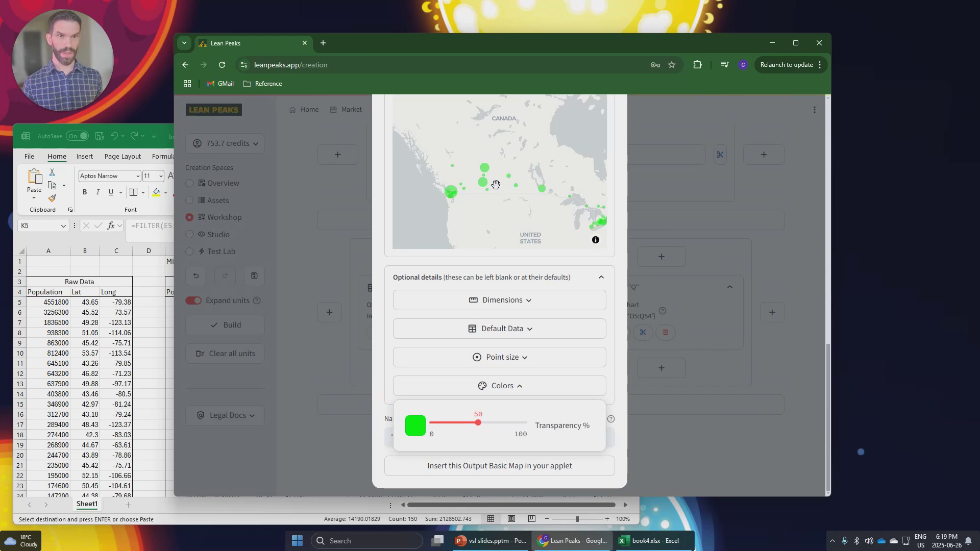
Step: Set the map points' transparency to 90%
scroll(453, 193, up, 5)
click(479, 181)
mouse_move(480, 181)
mouse_down()
mouse_move(494, 168)
mouse_move(471, 174)
mouse_up()
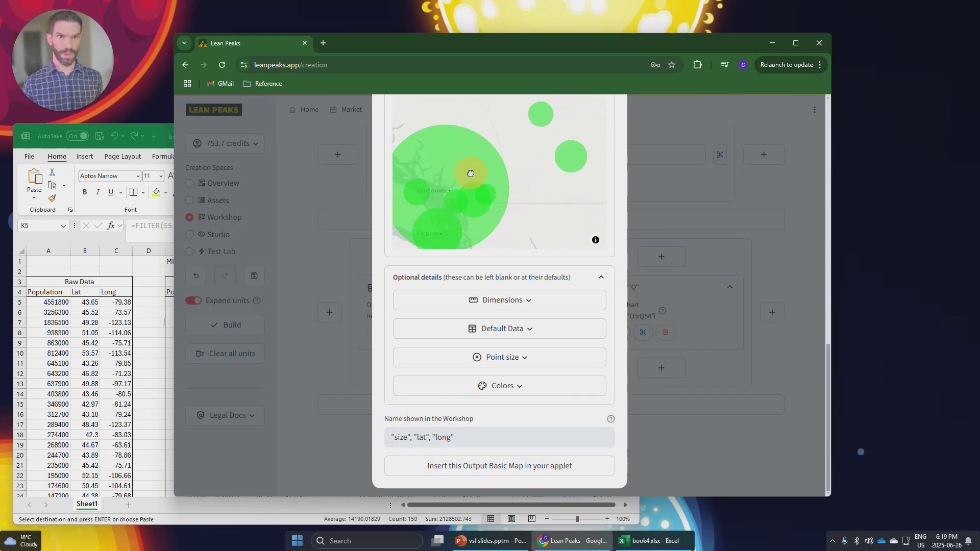
click(525, 385)
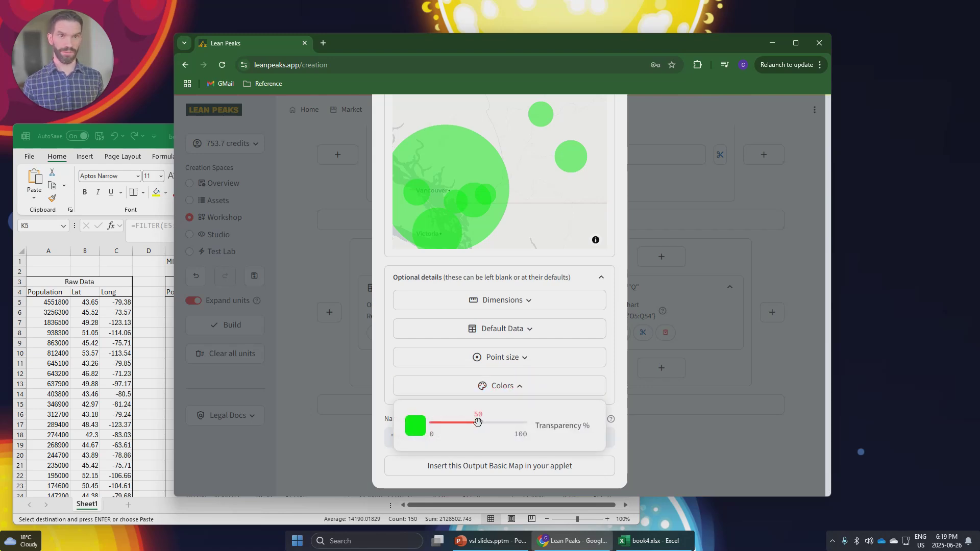
drag(477, 421, 517, 423)
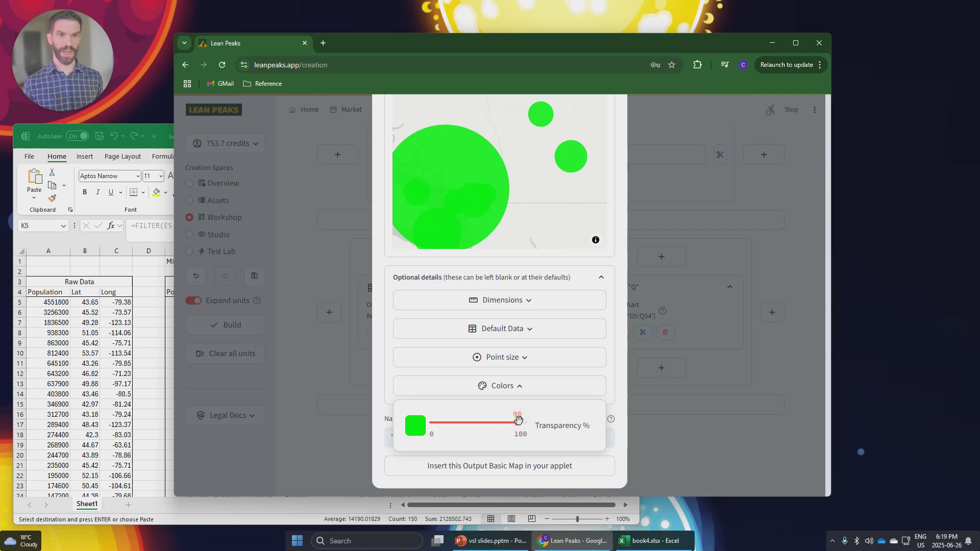
Step: Examine how the green points overlay map details around Chilliwack and Abbotsford at several zoom levels
scroll(460, 199, up, 3)
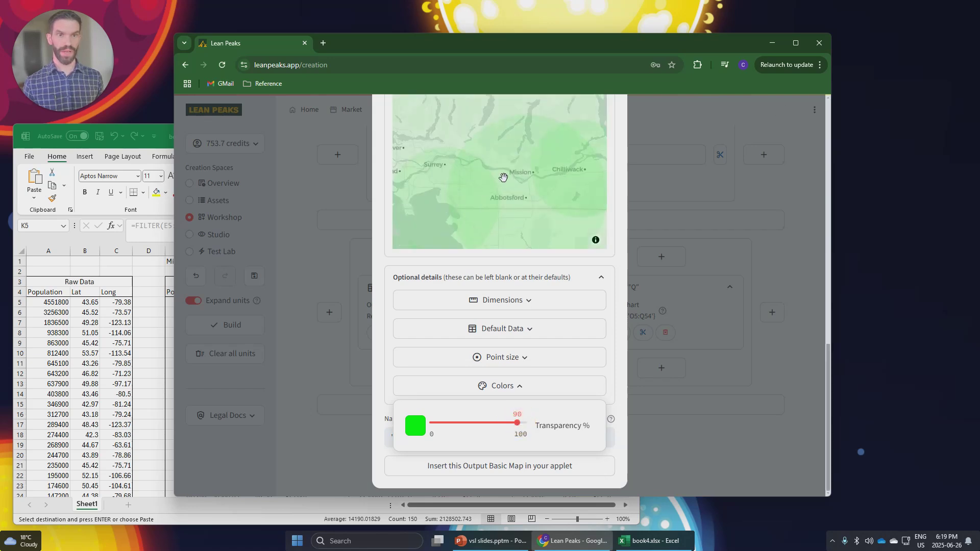
scroll(587, 166, up, 1)
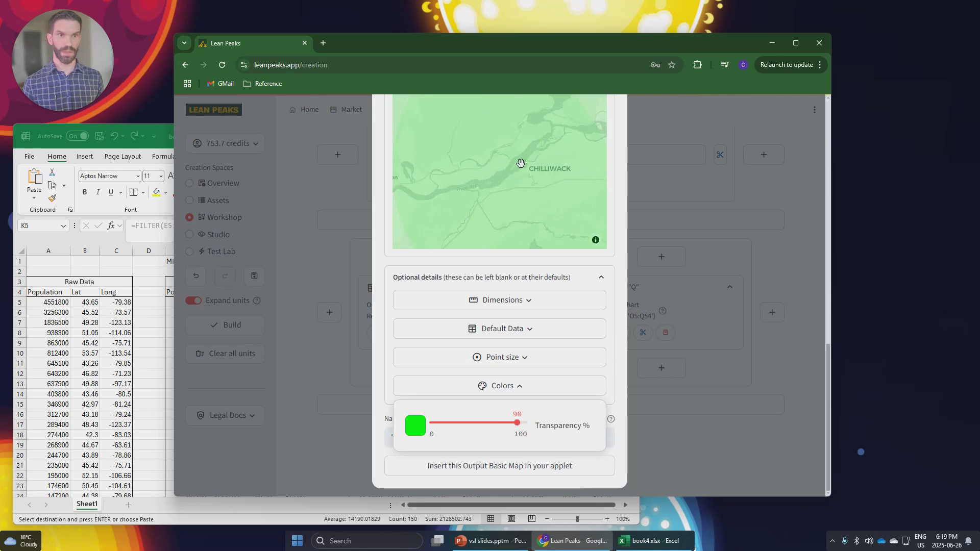
scroll(550, 175, up, 2)
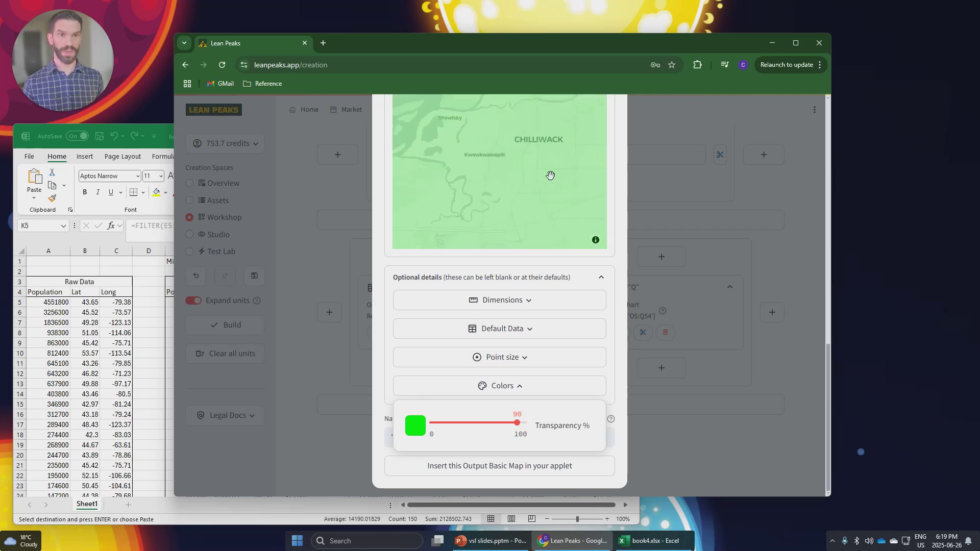
scroll(548, 175, up, 3)
scroll(539, 169, up, 2)
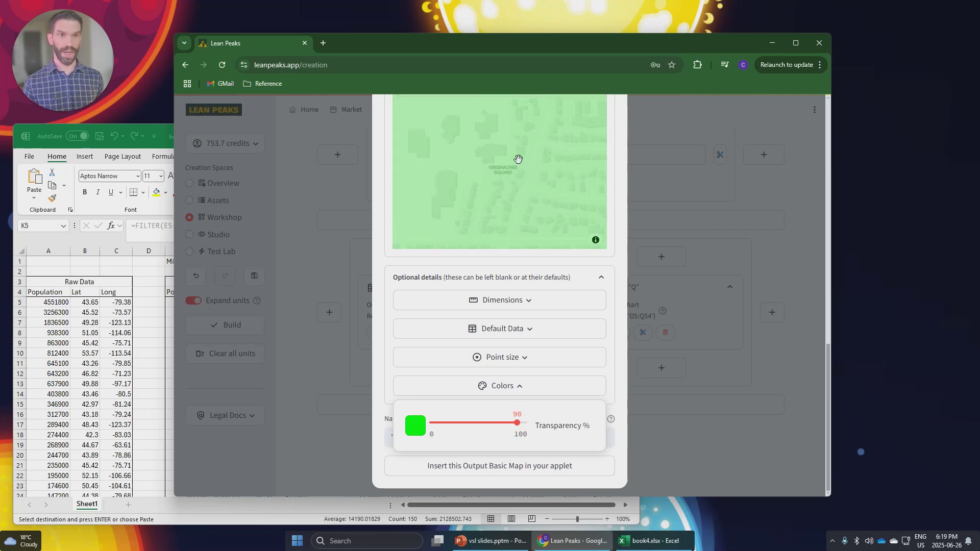
scroll(622, 228, up, 1)
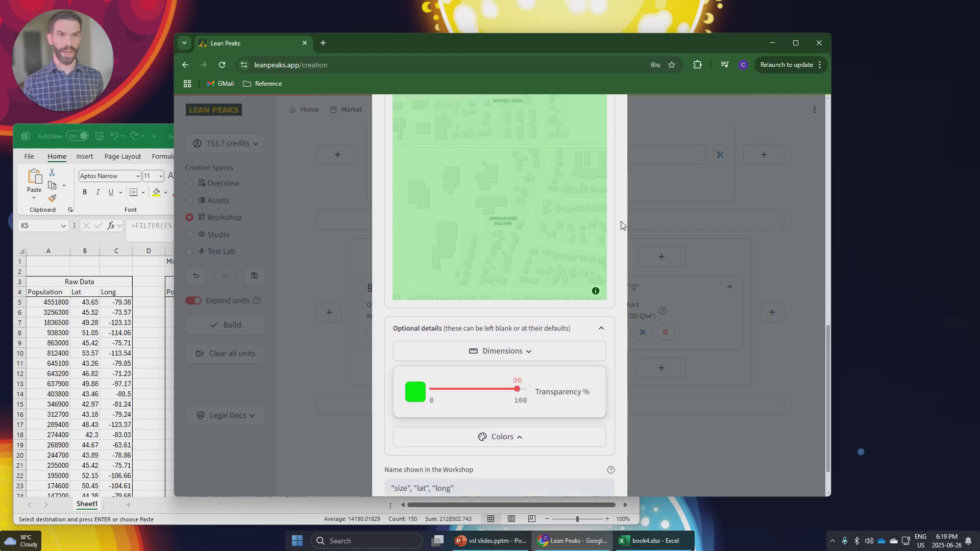
scroll(507, 173, up, 2)
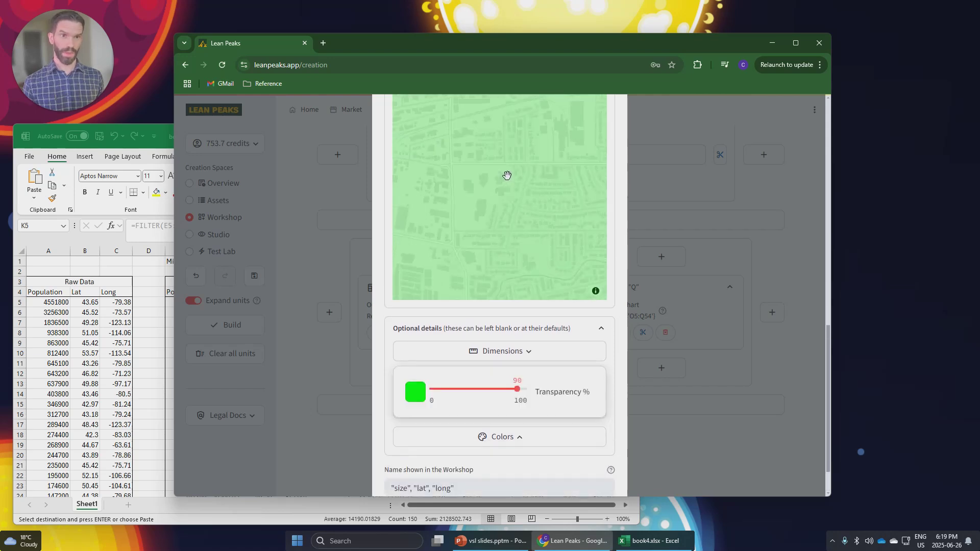
drag(540, 131, 511, 199)
scroll(511, 199, down, 4)
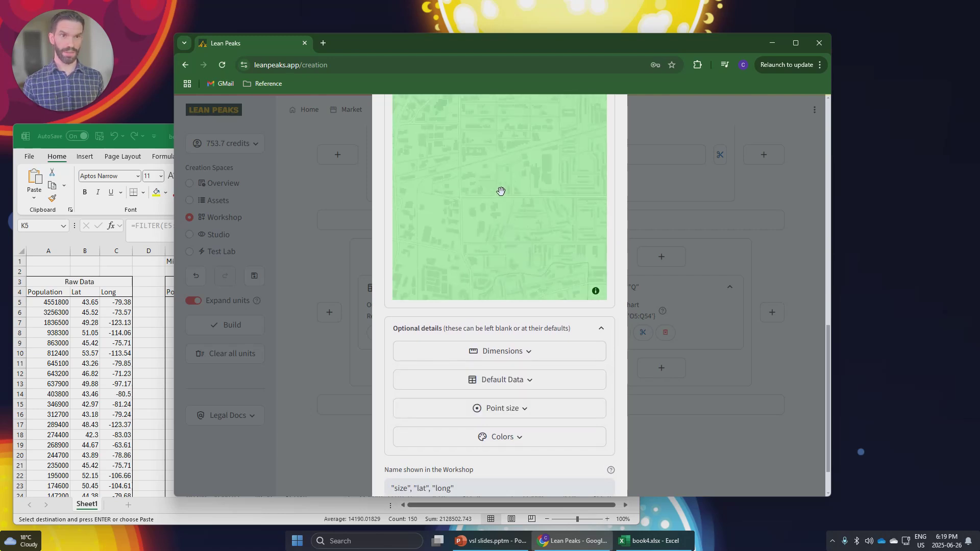
scroll(498, 193, down, 4)
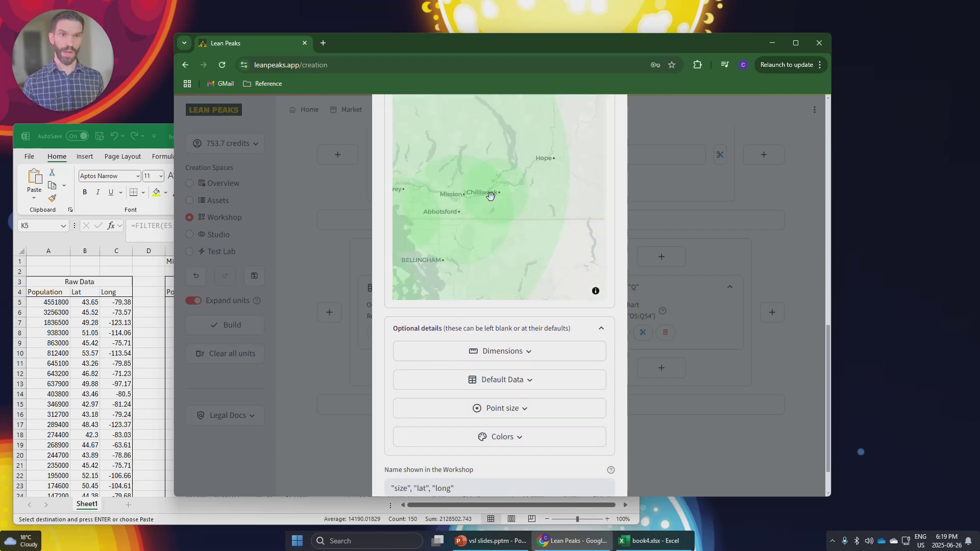
scroll(492, 195, down, 1)
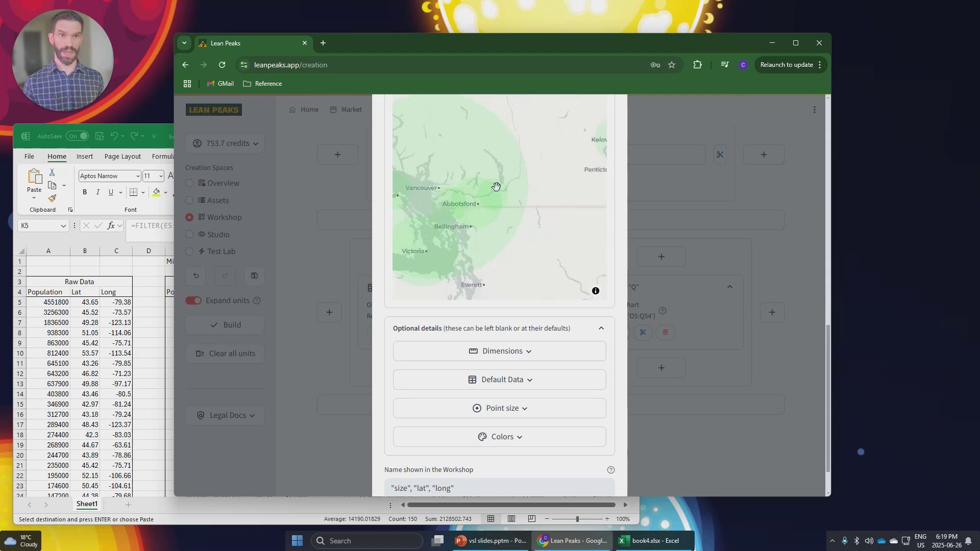
scroll(499, 190, up, 5)
scroll(539, 189, up, 3)
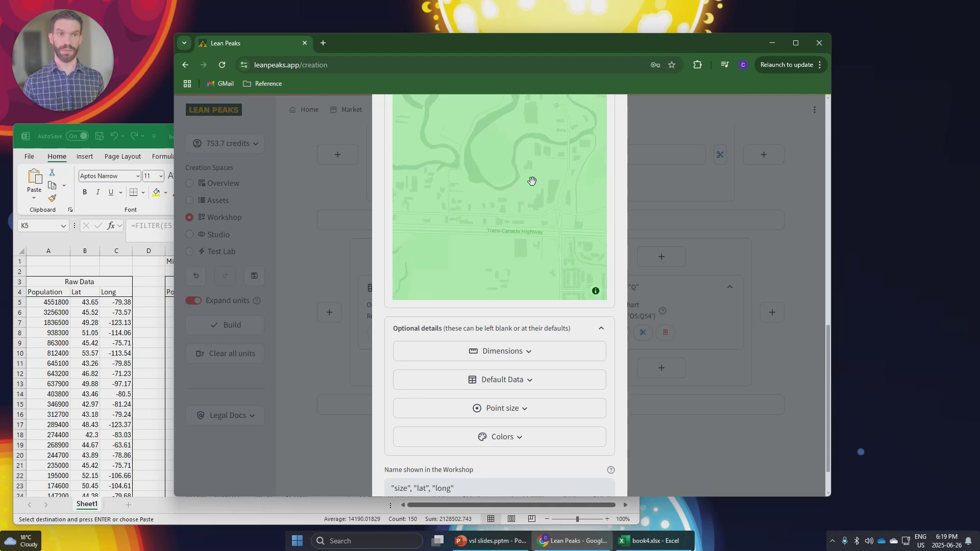
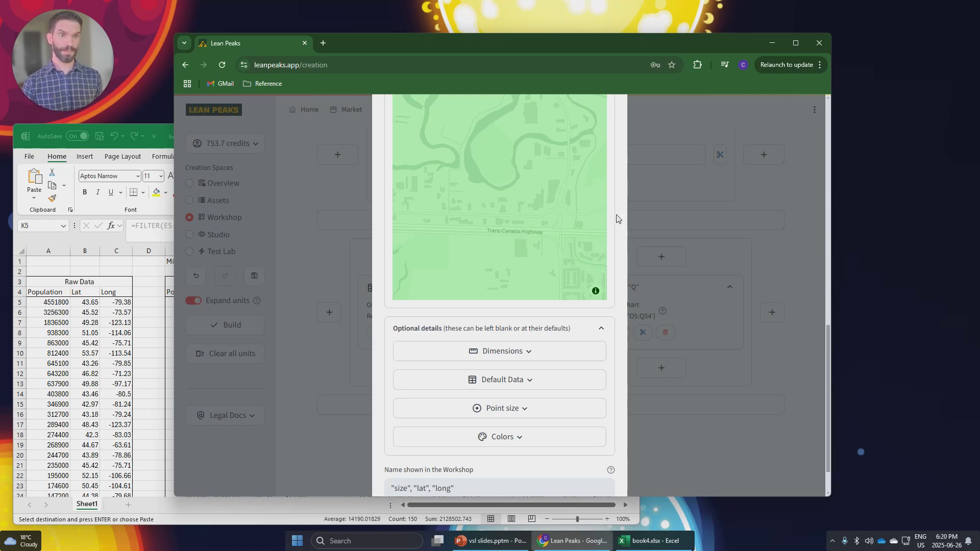
Step: Set the map points' transparency to 50%
click(563, 441)
drag(519, 384, 479, 388)
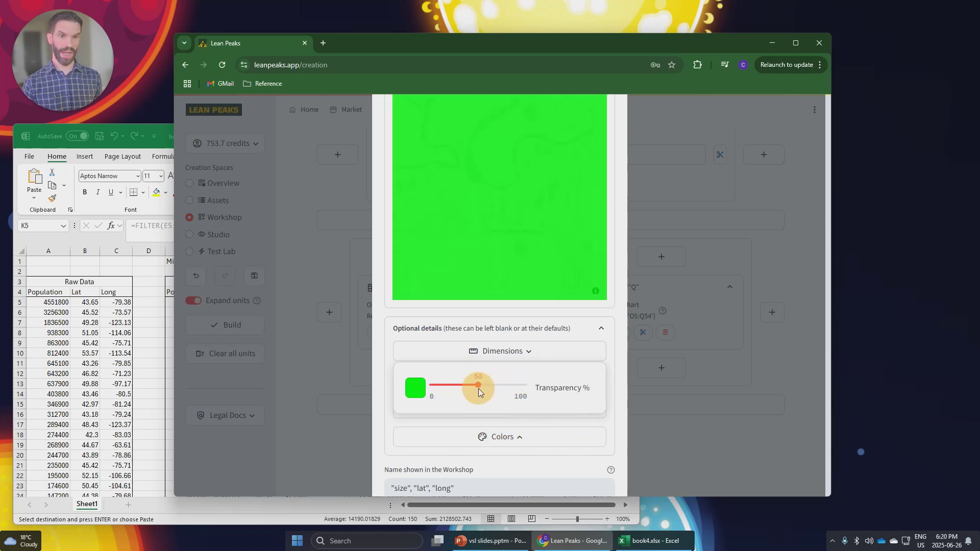
click(616, 283)
Step: Insert the configured Output Basic Map in the applet
scroll(477, 252, down, 5)
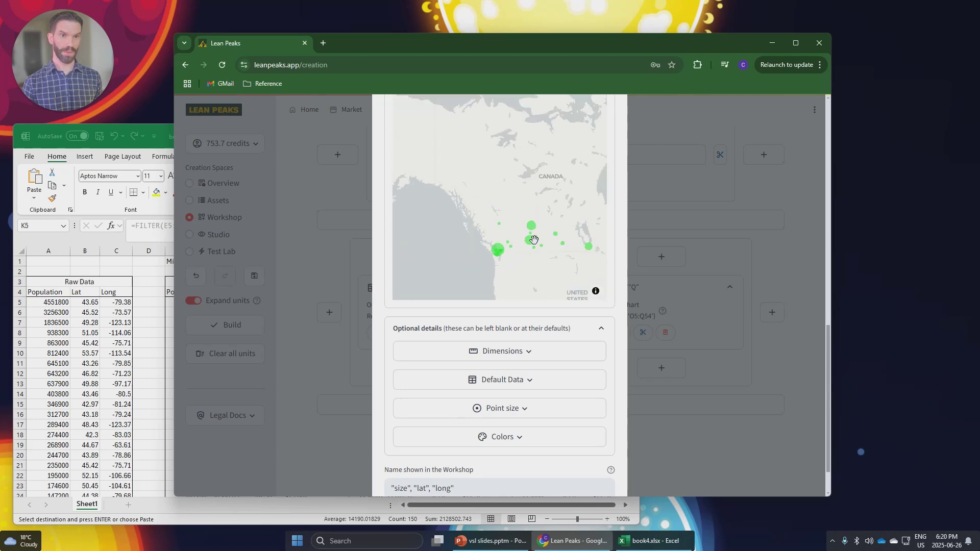
drag(583, 231, 468, 219)
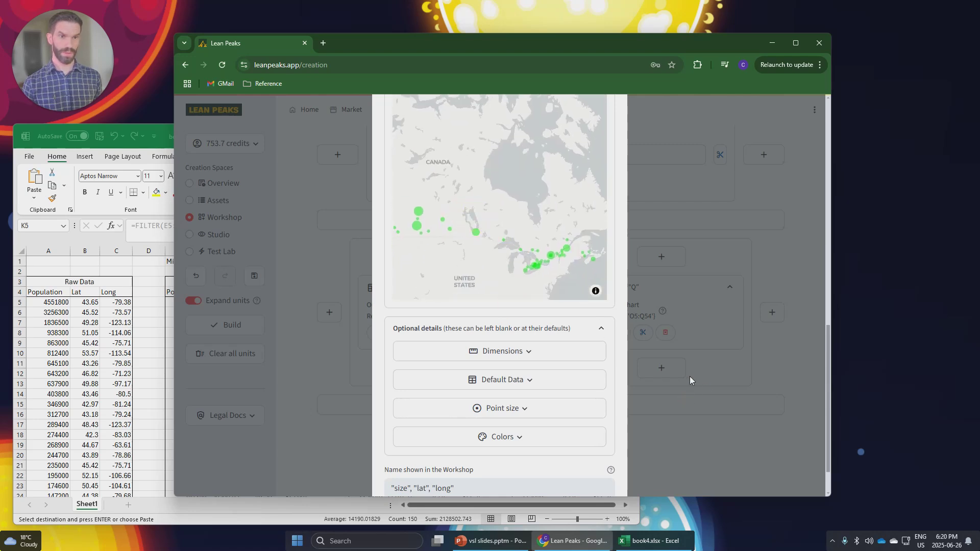
scroll(622, 356, down, 1)
click(505, 472)
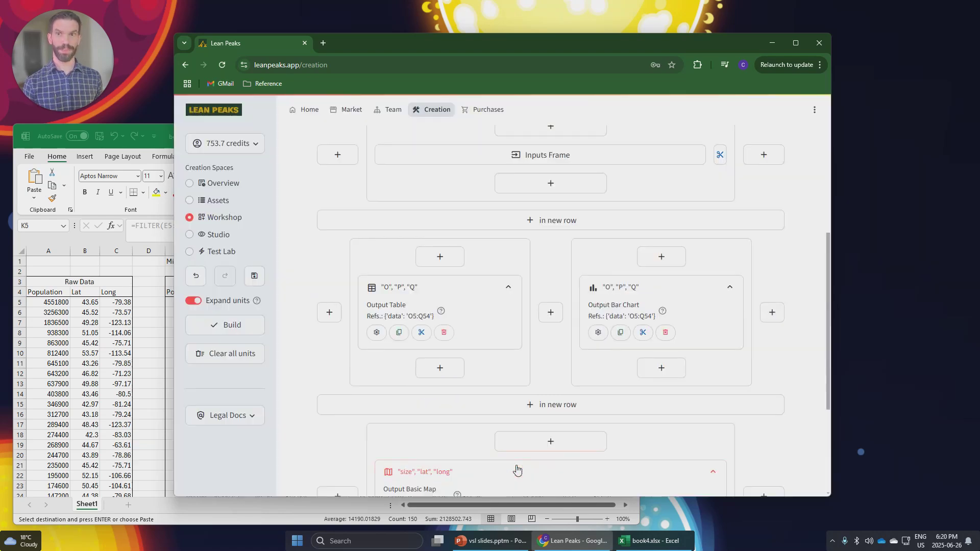
Step: Preview the applet in the Studio and look over its map, table, bar chart and sliders
click(219, 236)
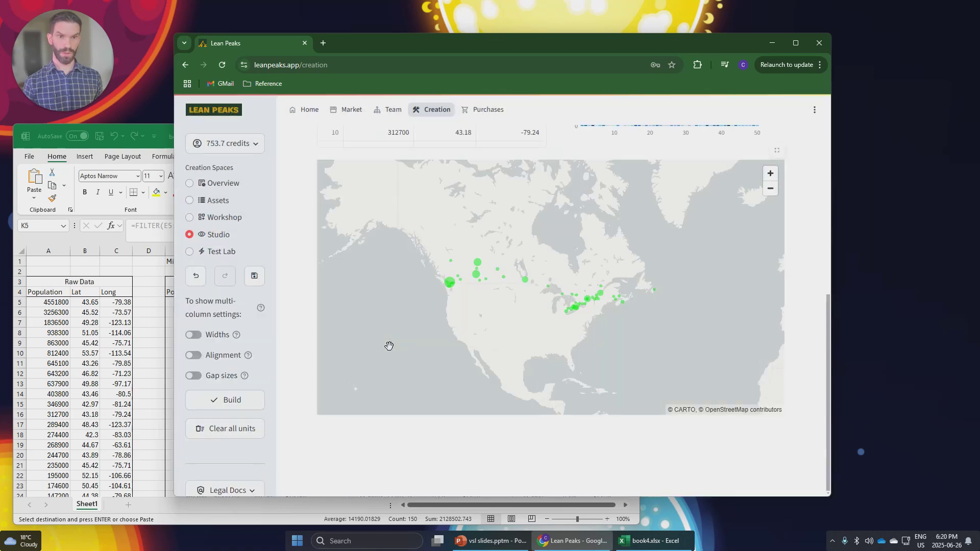
scroll(816, 265, up, 8)
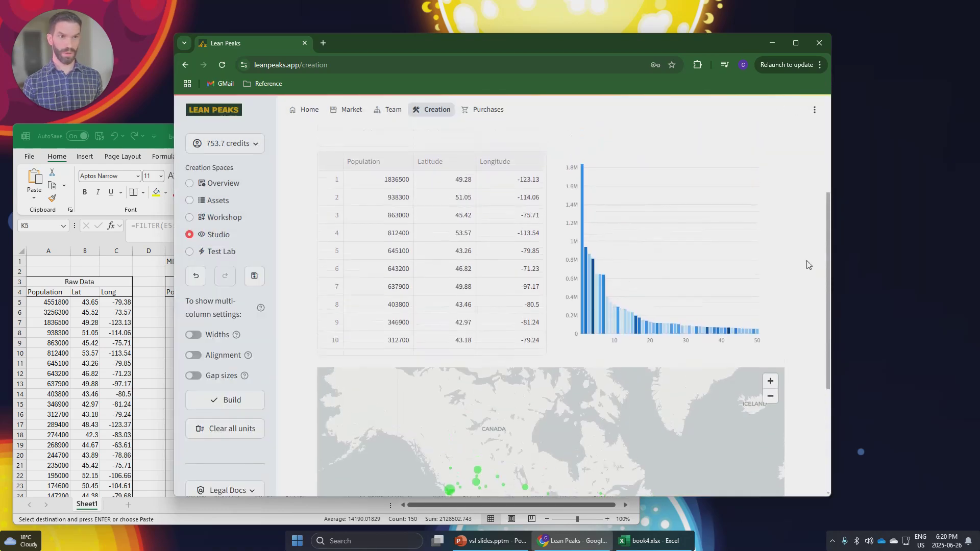
scroll(409, 283, down, 3)
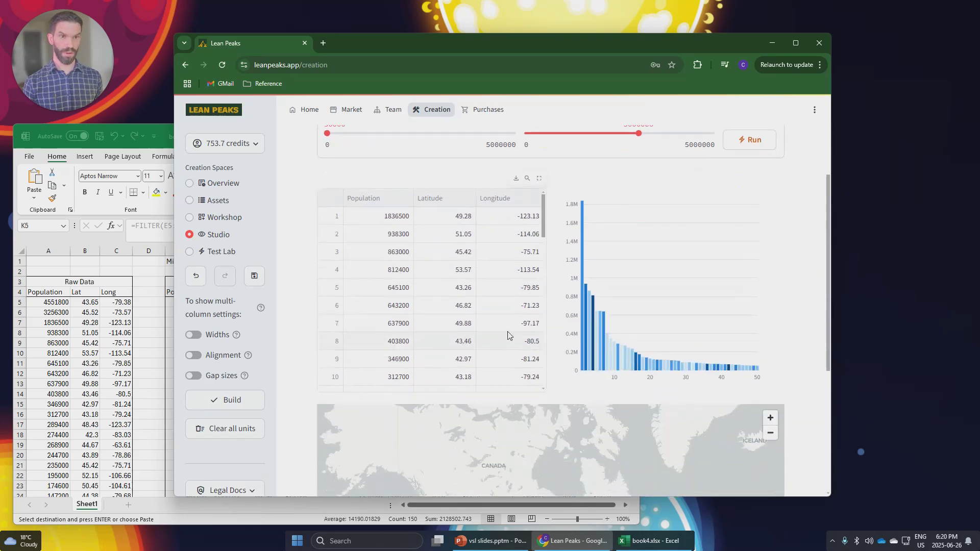
Step: Look over the Studio preview and switch the app theme to Dark in the settings
scroll(510, 339, down, 2)
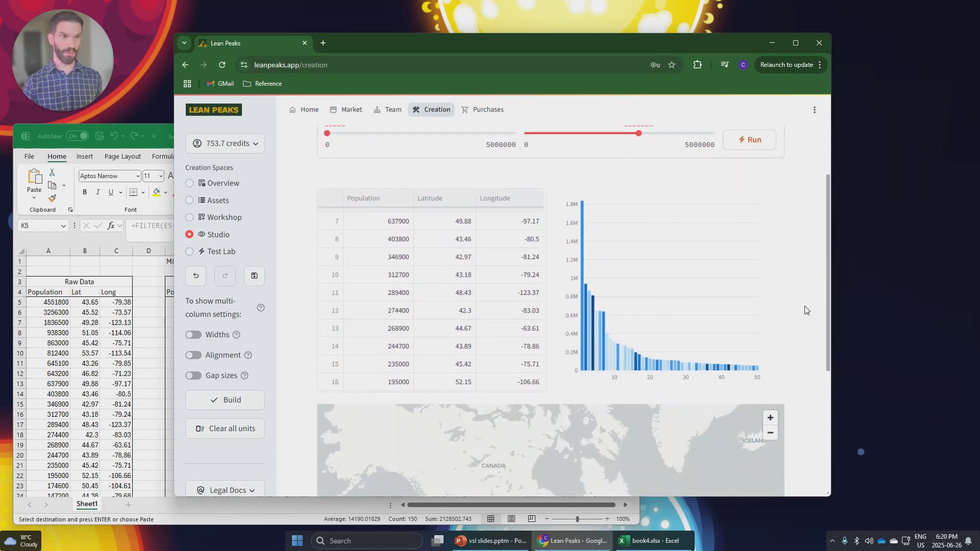
scroll(817, 309, down, 4)
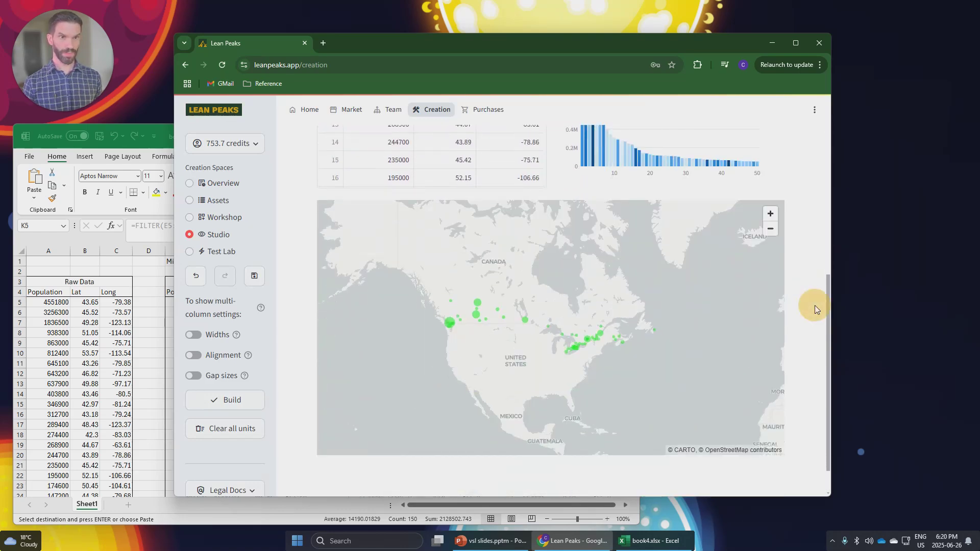
scroll(815, 310, up, 7)
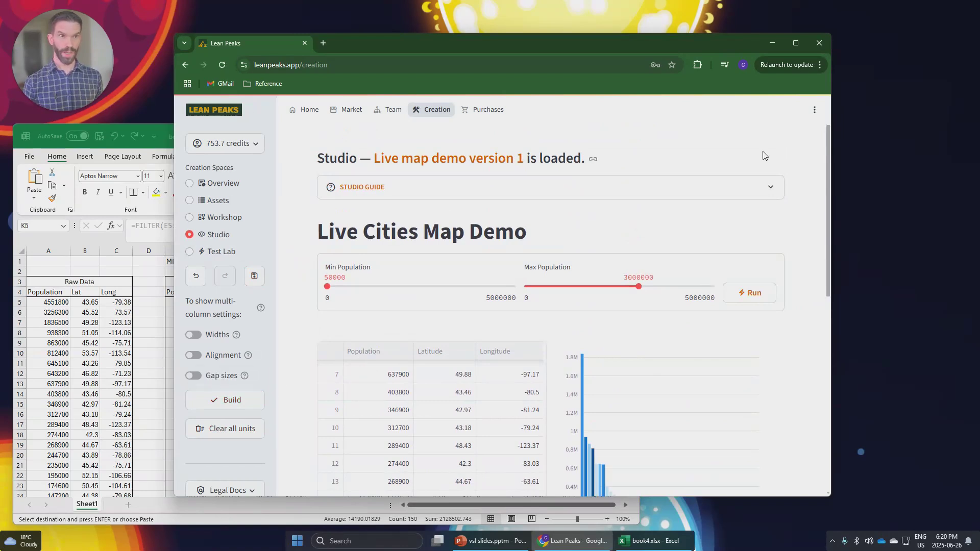
click(814, 112)
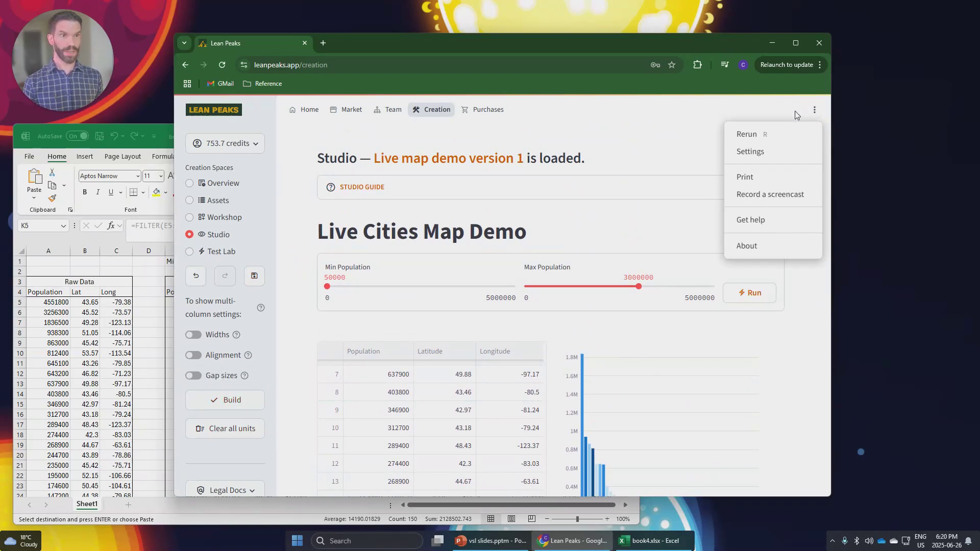
click(770, 153)
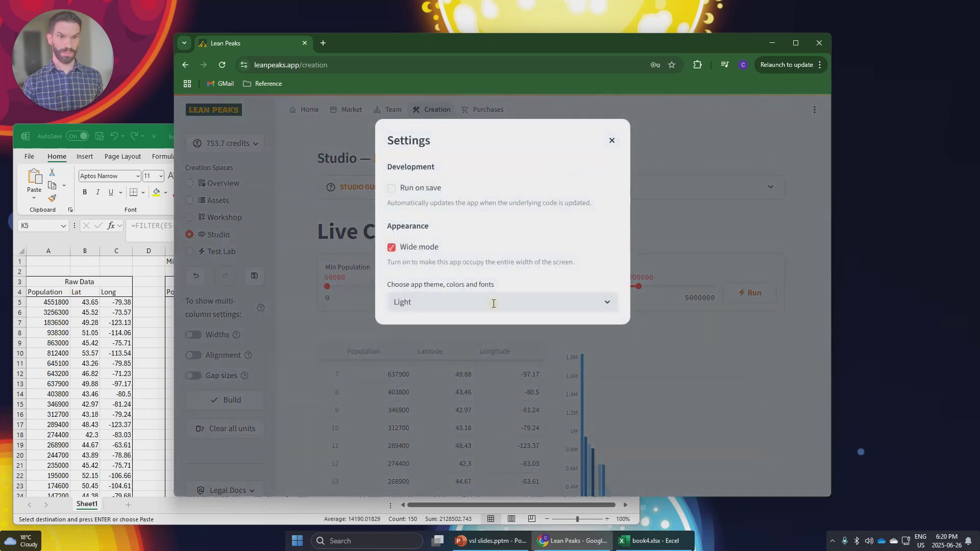
click(493, 304)
click(461, 365)
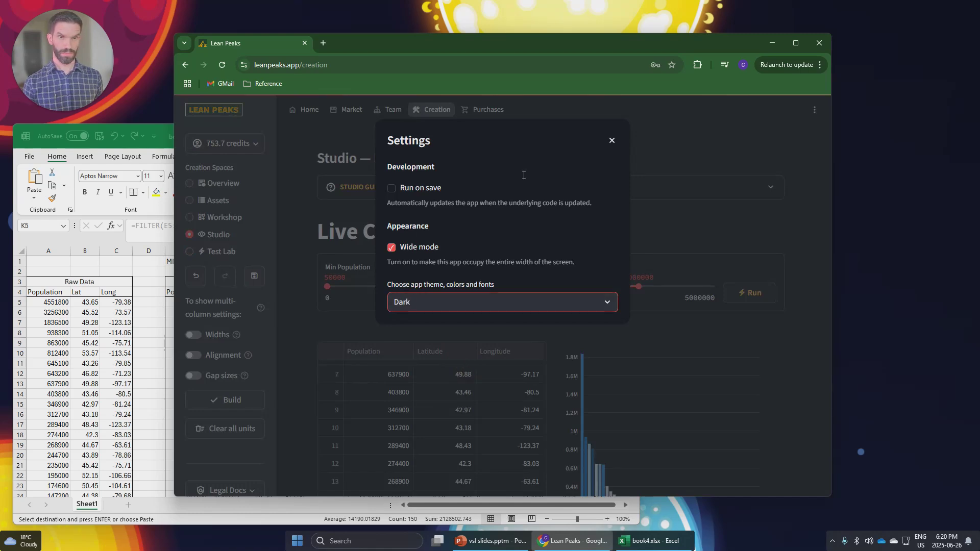
click(612, 141)
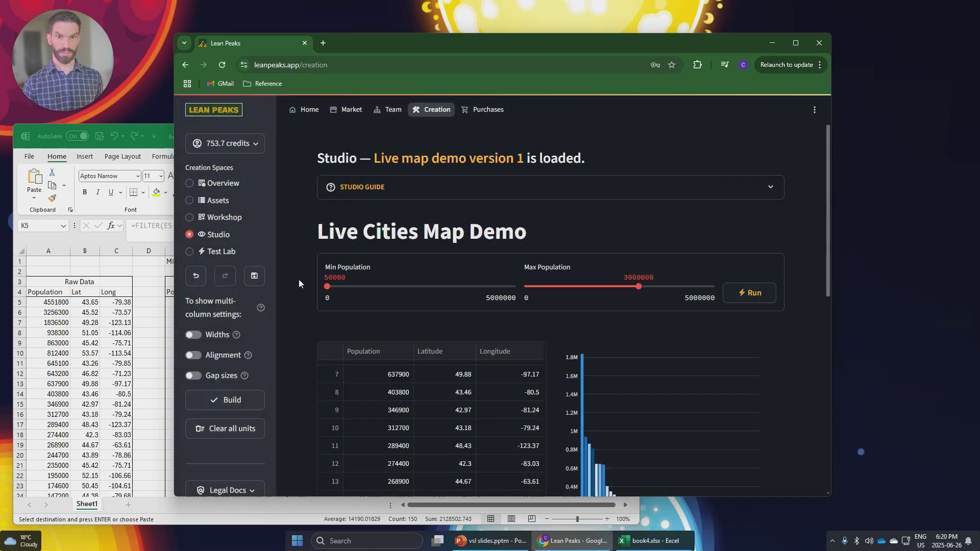
Step: Examine the applet in the dark theme, inspecting the map's overlapping green points around Toronto and across Canada at several zoom levels
scroll(296, 335, down, 7)
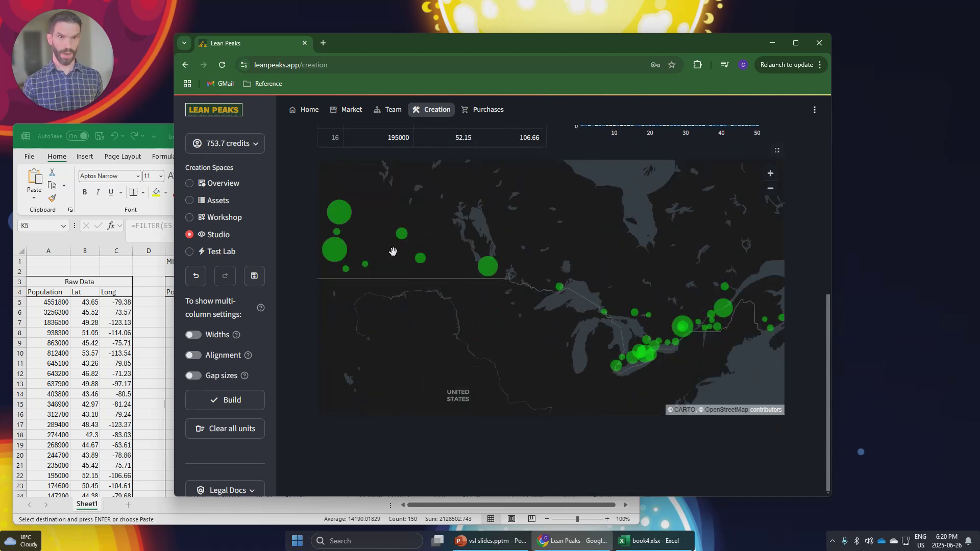
scroll(526, 287, down, 5)
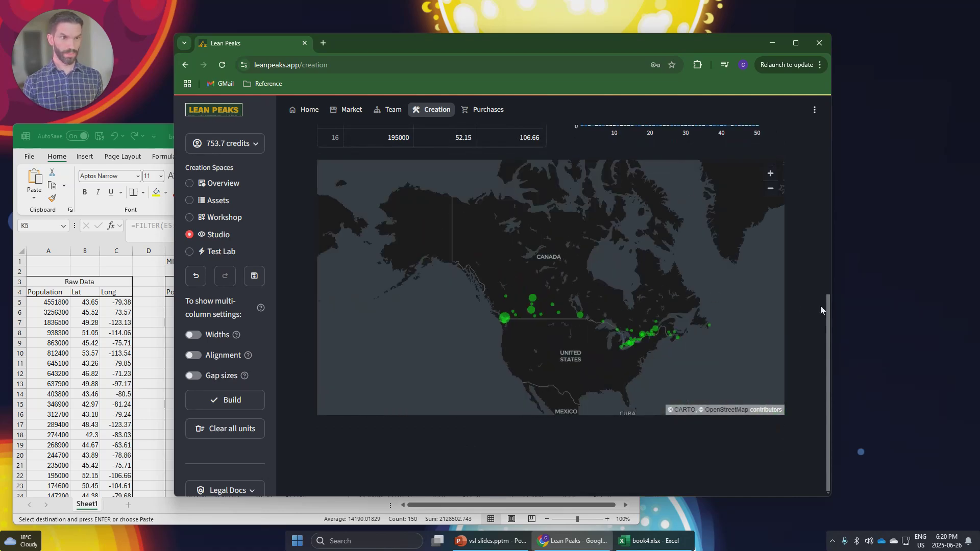
scroll(817, 306, up, 10)
scroll(814, 308, down, 8)
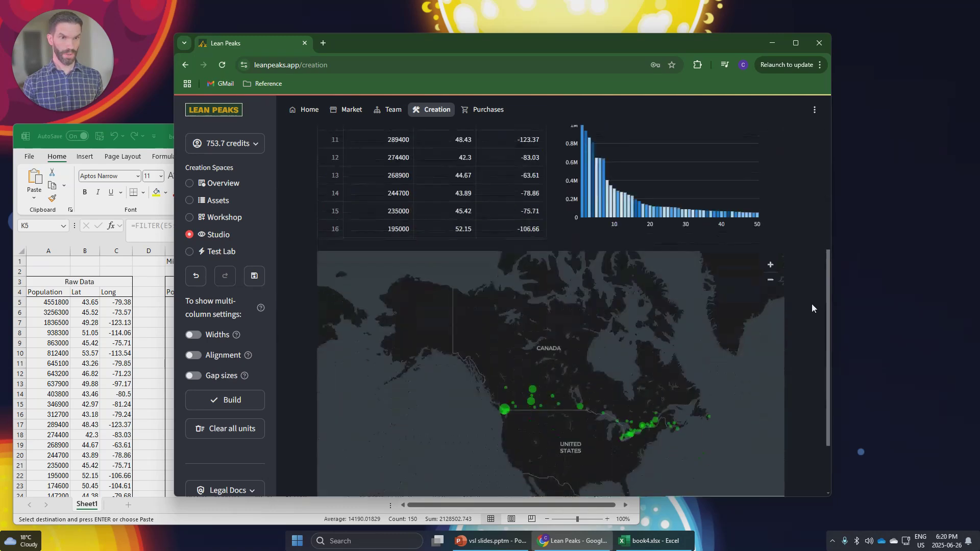
scroll(811, 304, down, 2)
scroll(638, 337, up, 4)
scroll(586, 361, up, 4)
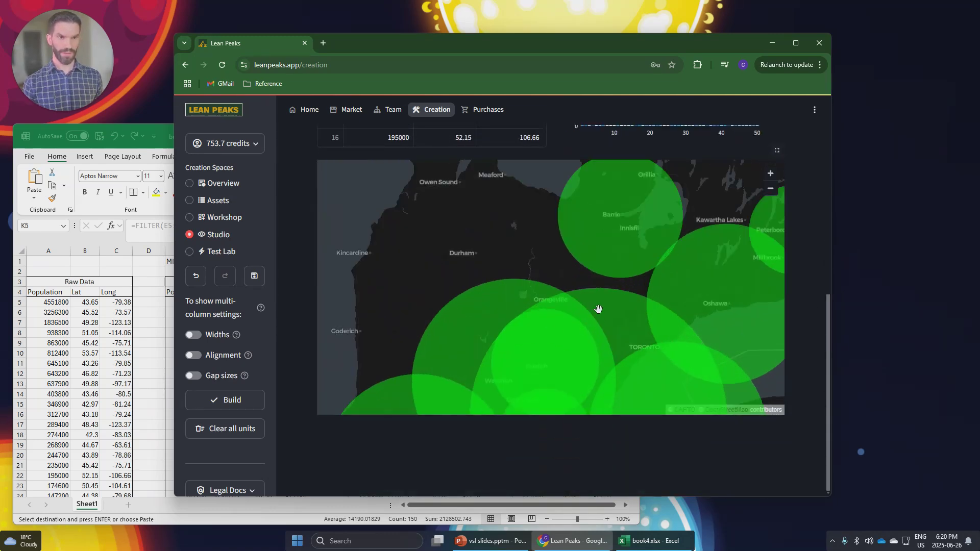
scroll(619, 297, down, 1)
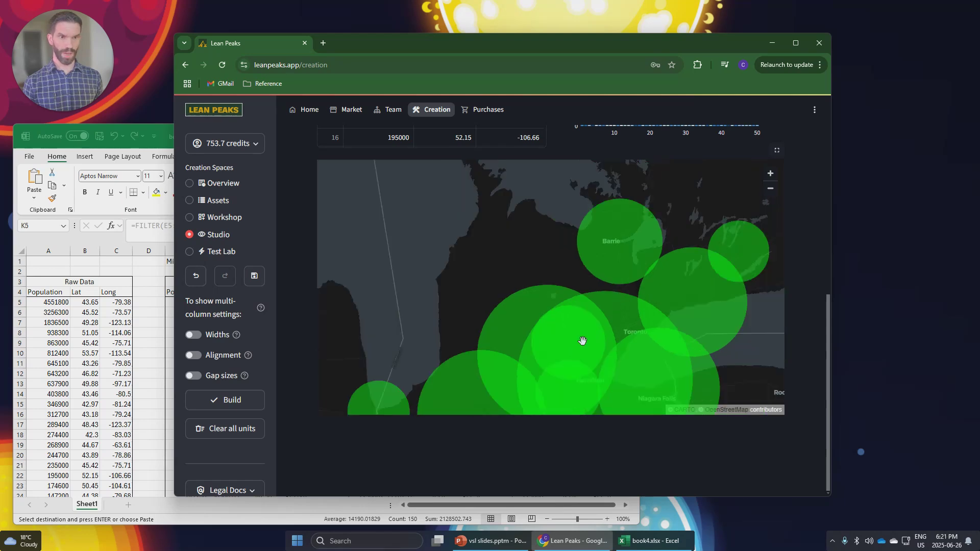
scroll(624, 317, down, 5)
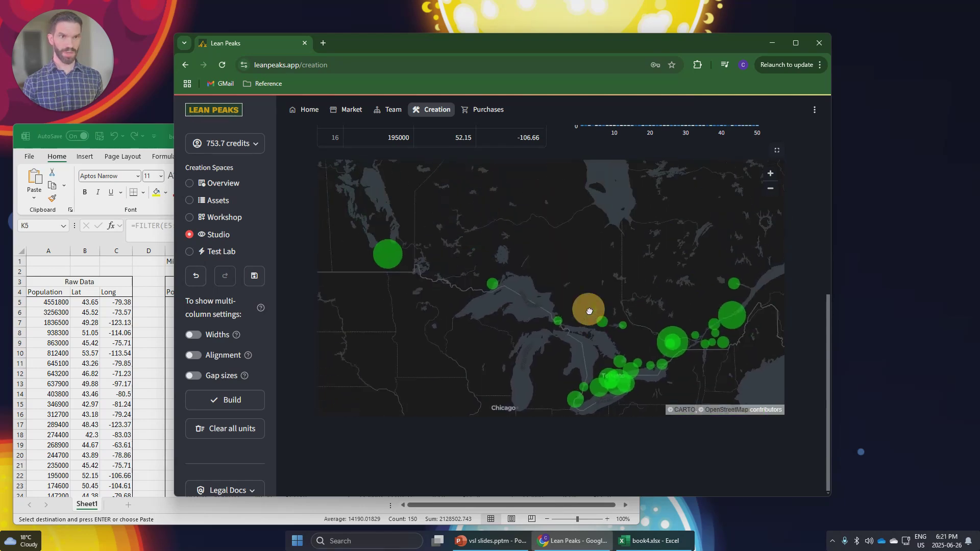
drag(503, 238, 547, 267)
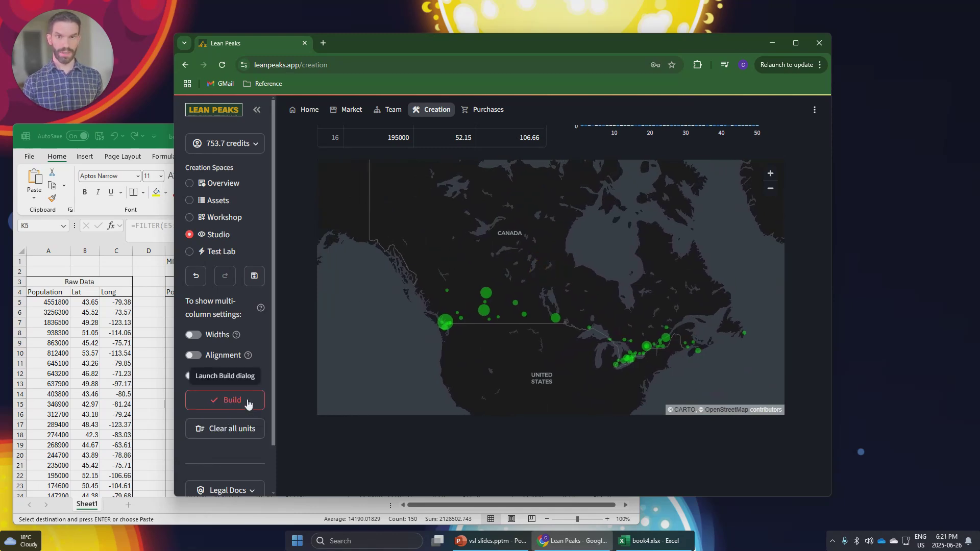
Step: Switch to Excel and close the book4.xlsx workbook, keeping the copied data on the clipboard
click(110, 239)
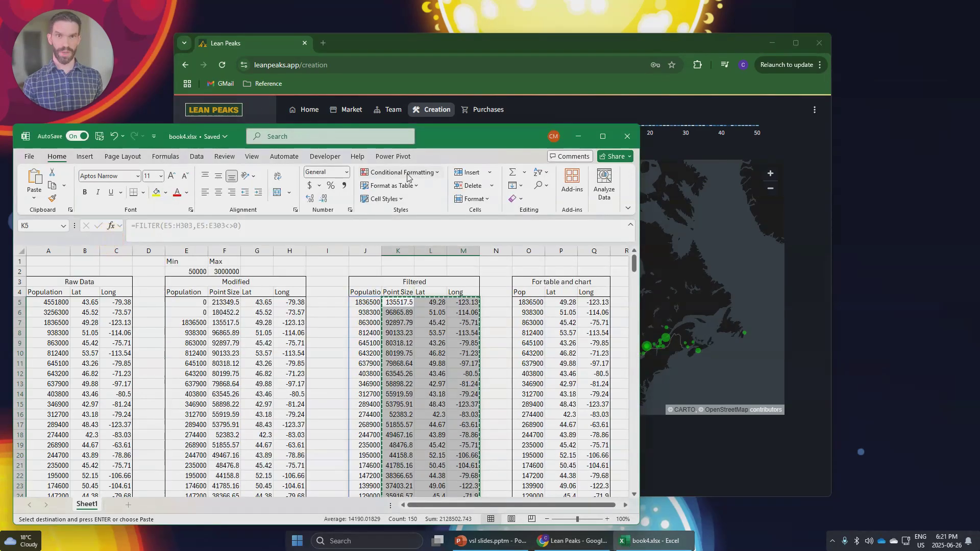
click(627, 139)
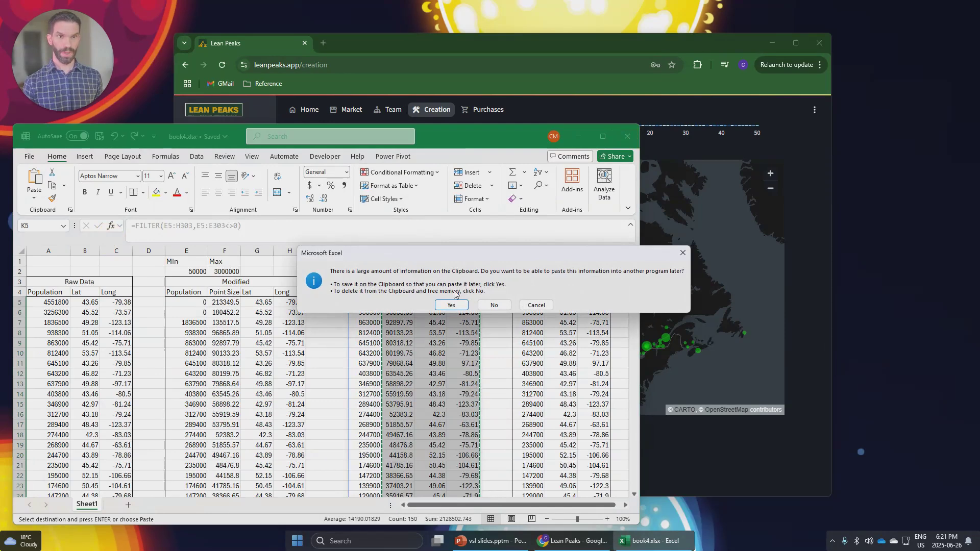
click(452, 306)
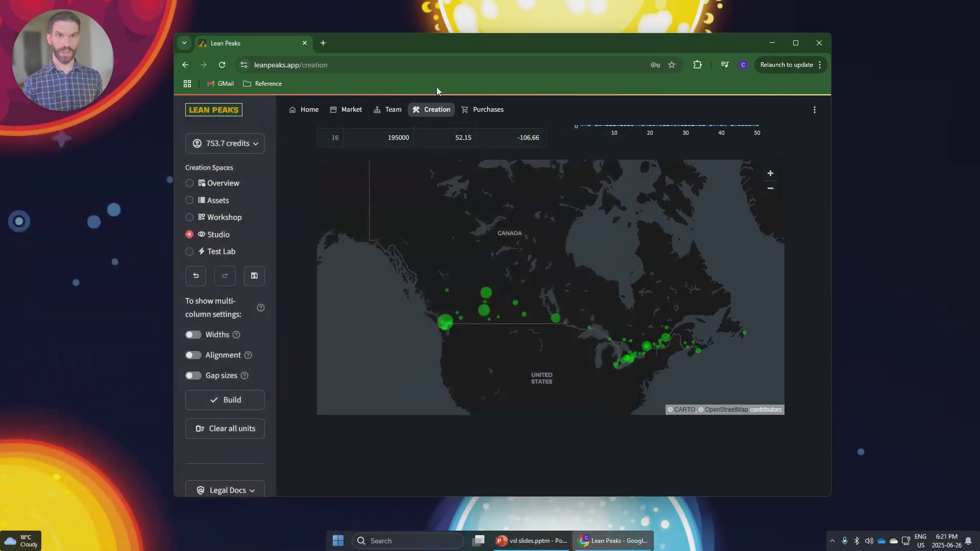
Step: Build the applet in Lean Peaks with book4.xlsx as its demo file and open it in the Test Lab
click(423, 109)
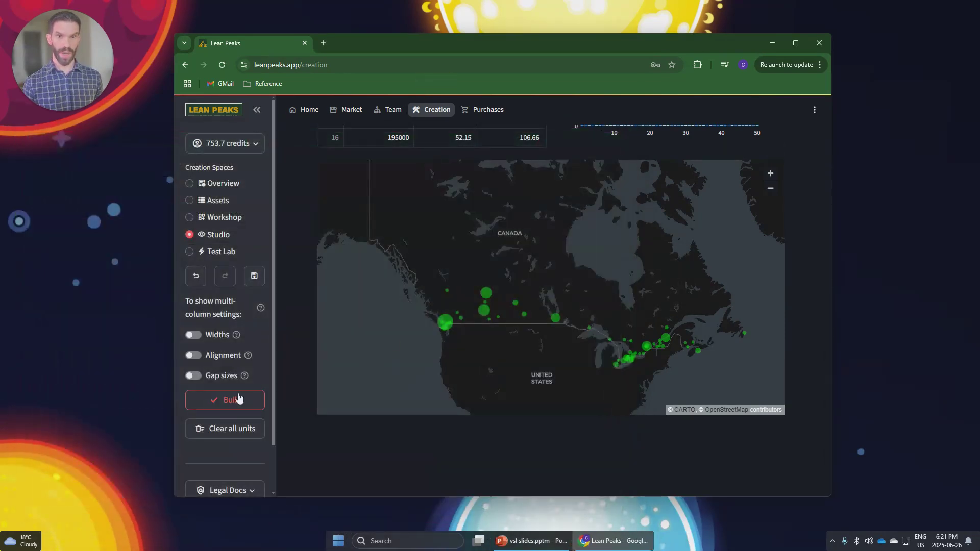
click(225, 403)
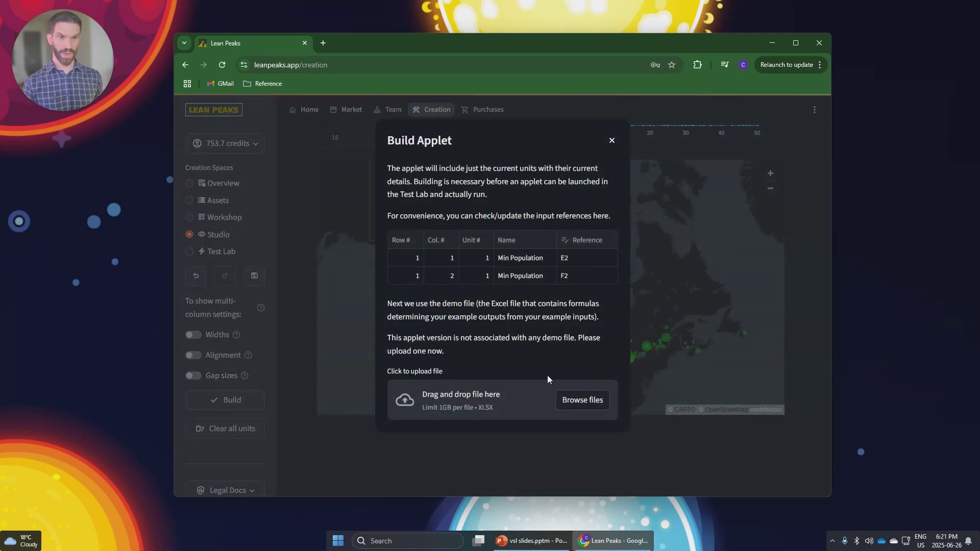
click(585, 402)
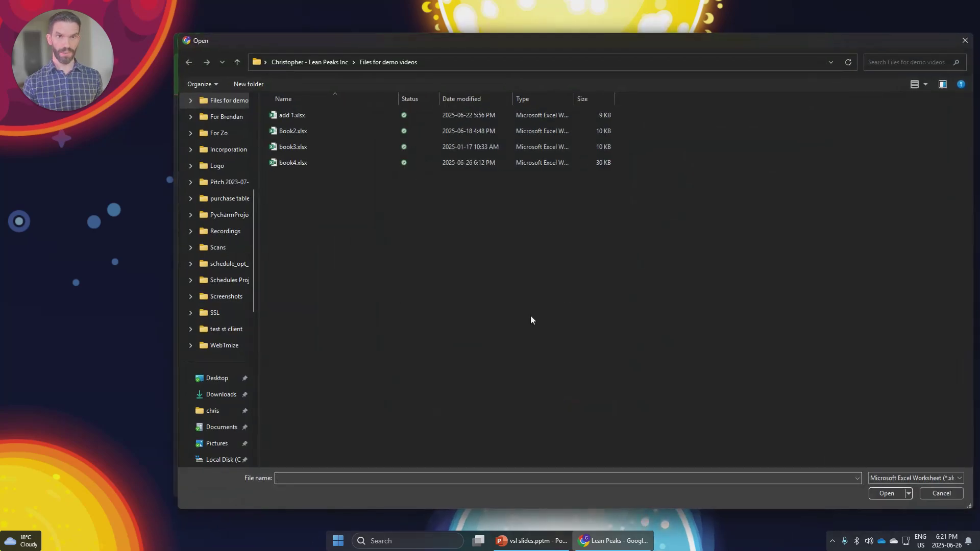
double_click(306, 163)
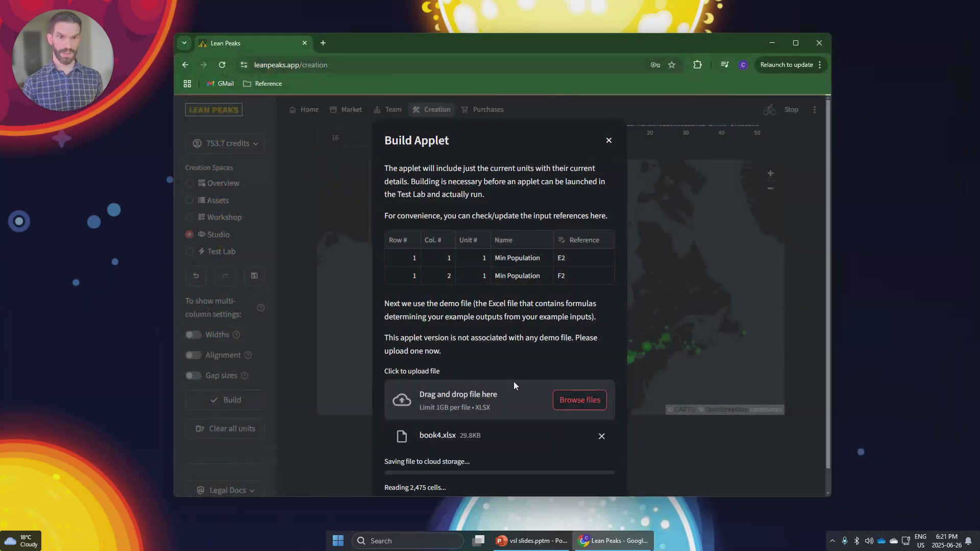
scroll(519, 405, down, 3)
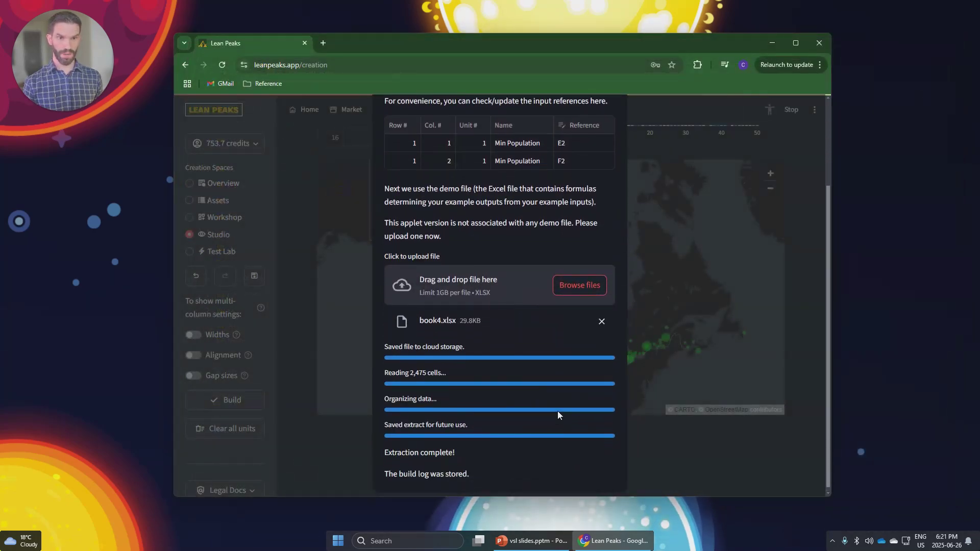
scroll(558, 411, down, 1)
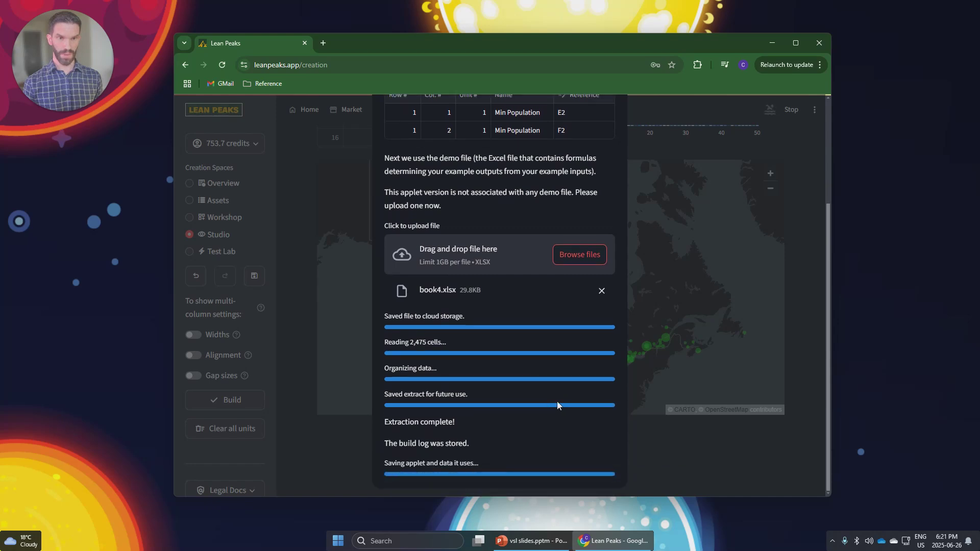
scroll(553, 403, down, 1)
click(427, 470)
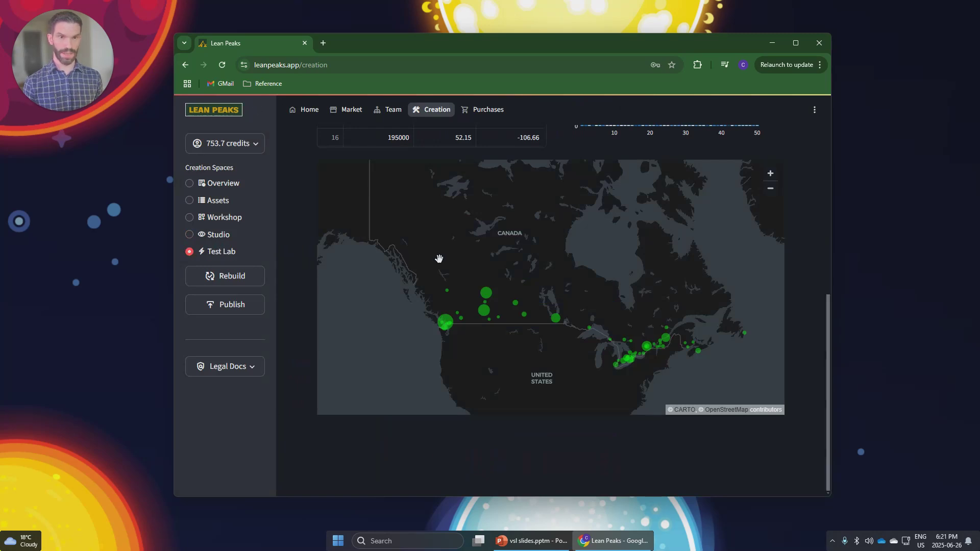
Step: Set Min Population to 0 and Max Population to 5000000, and run the applet
scroll(805, 304, up, 4)
scroll(806, 303, up, 4)
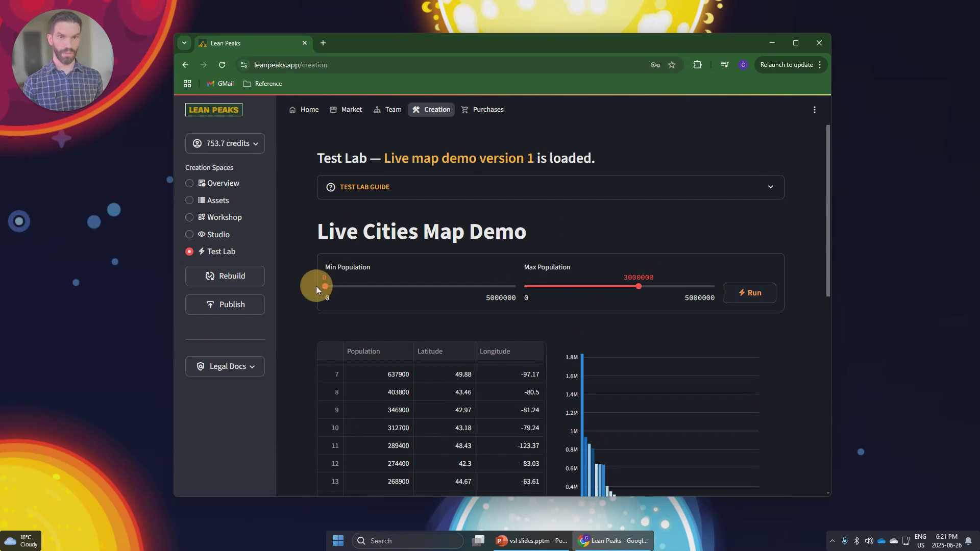
drag(638, 286, 721, 305)
click(758, 291)
Step: Look over the rerun results in the bar chart, the map and the rows of the population table
scroll(806, 197, down, 2)
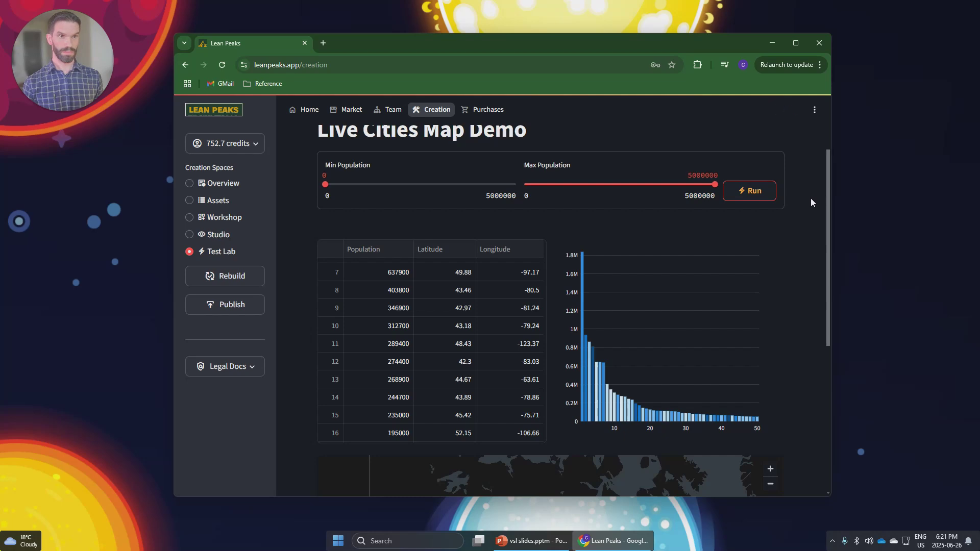
scroll(807, 202, down, 2)
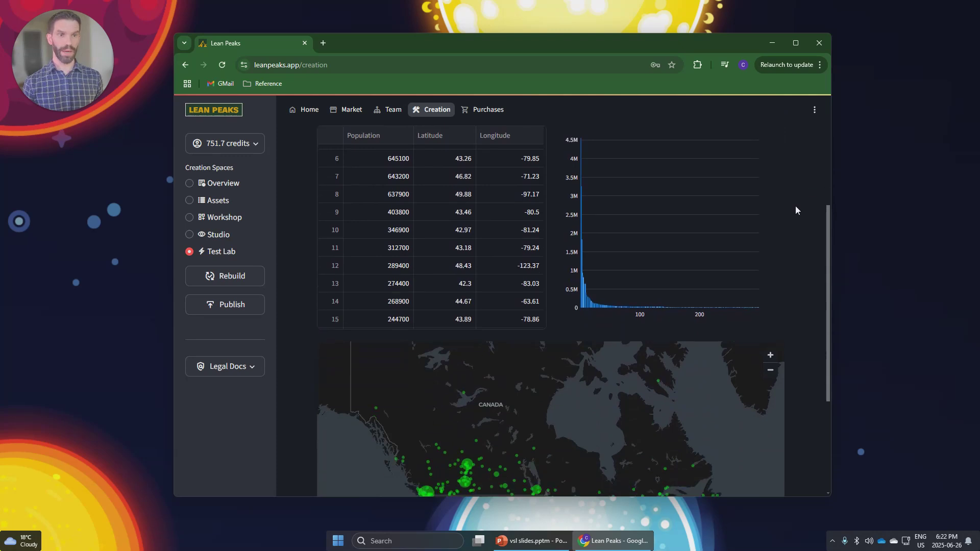
scroll(796, 210, down, 4)
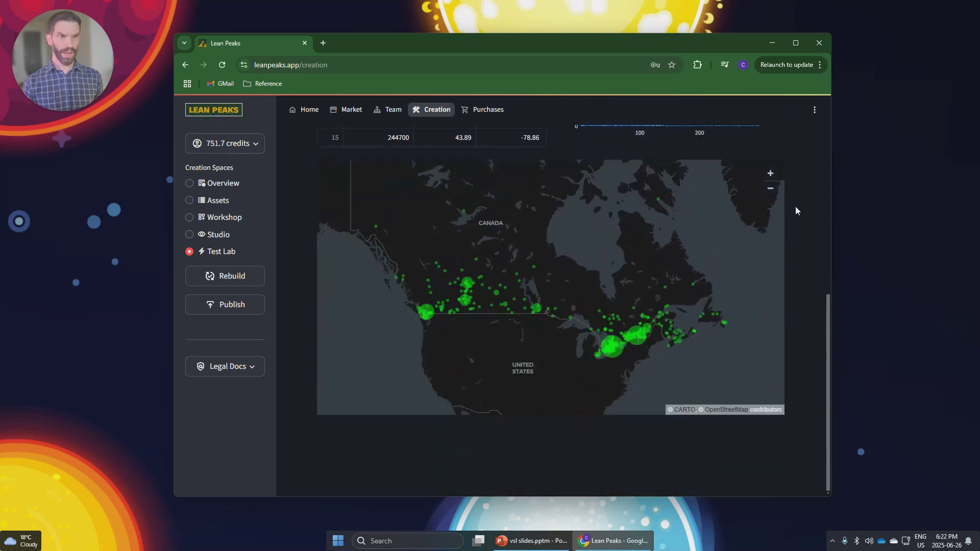
scroll(796, 210, up, 5)
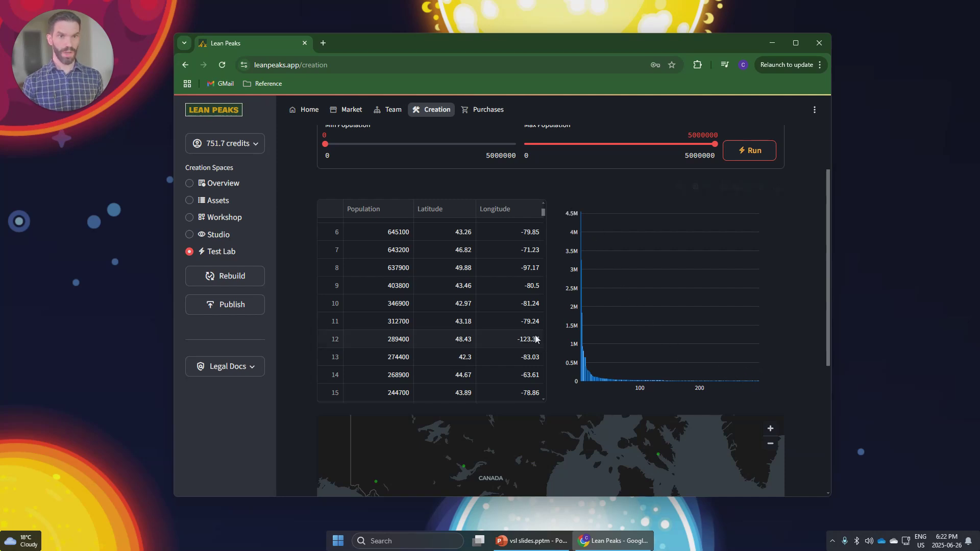
scroll(490, 316, down, 8)
scroll(456, 306, up, 8)
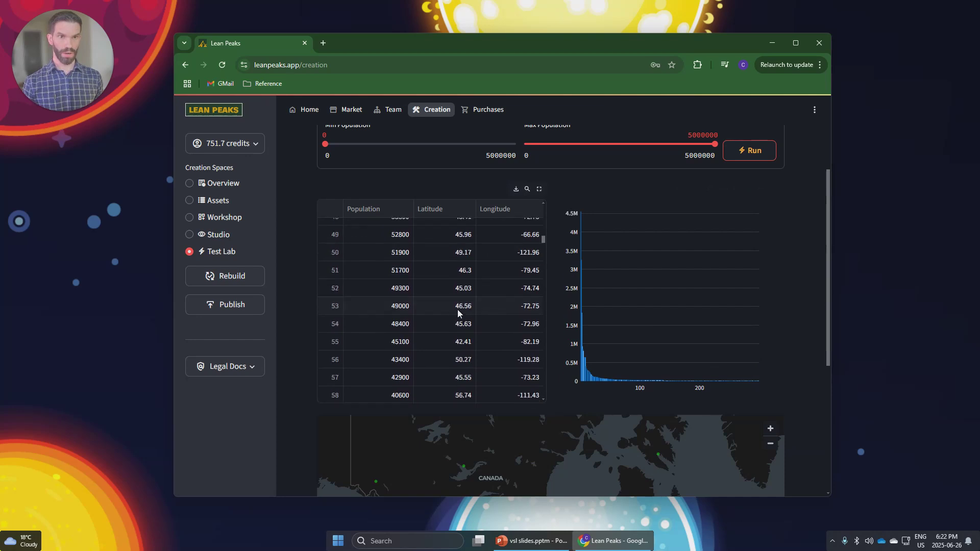
scroll(458, 315, up, 3)
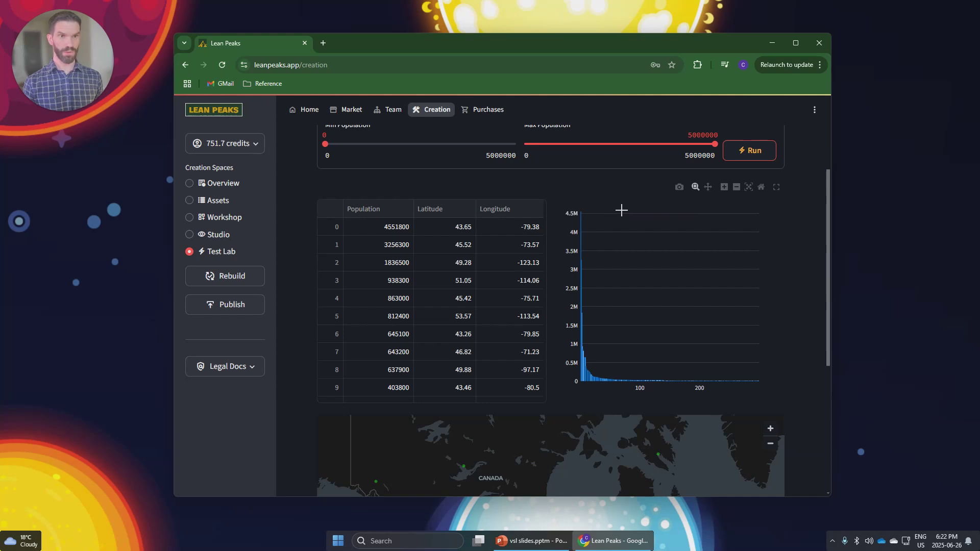
Step: Zoom the bar chart in on the largest cities, narrow its range to the lower populations, and reset the axes
drag(608, 211, 564, 386)
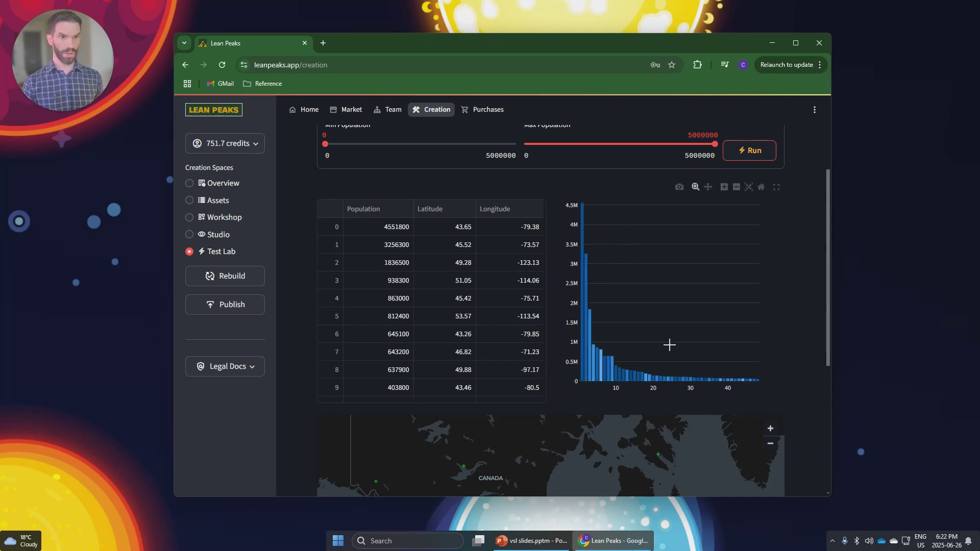
drag(758, 340, 561, 387)
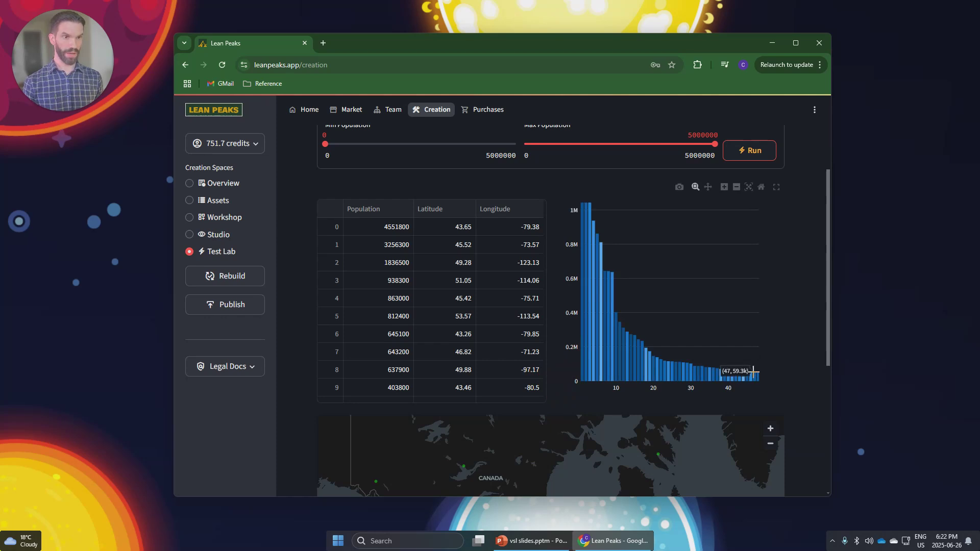
mouse_move(588, 203)
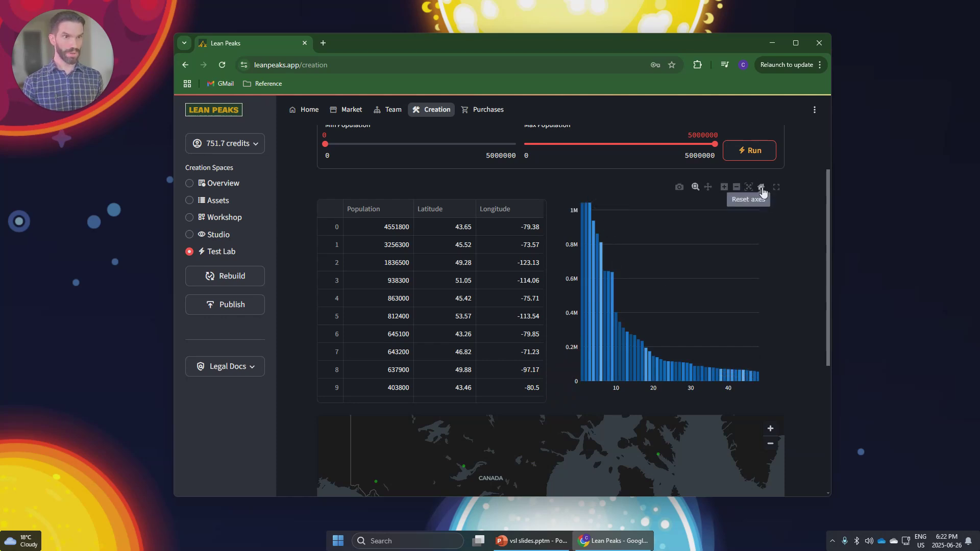
click(761, 189)
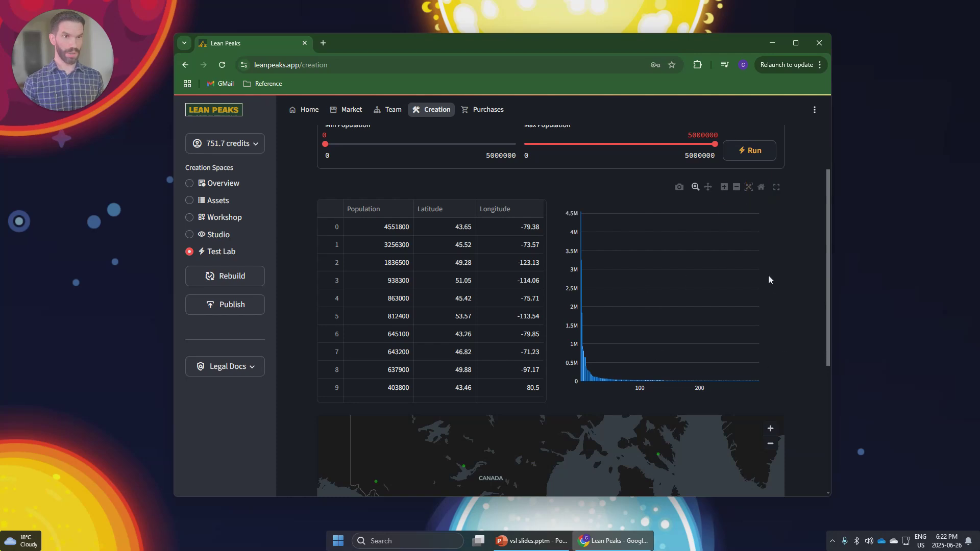
Step: View the population bar chart in full screen, inspect the values of individual bars, and return to the applet page
click(776, 187)
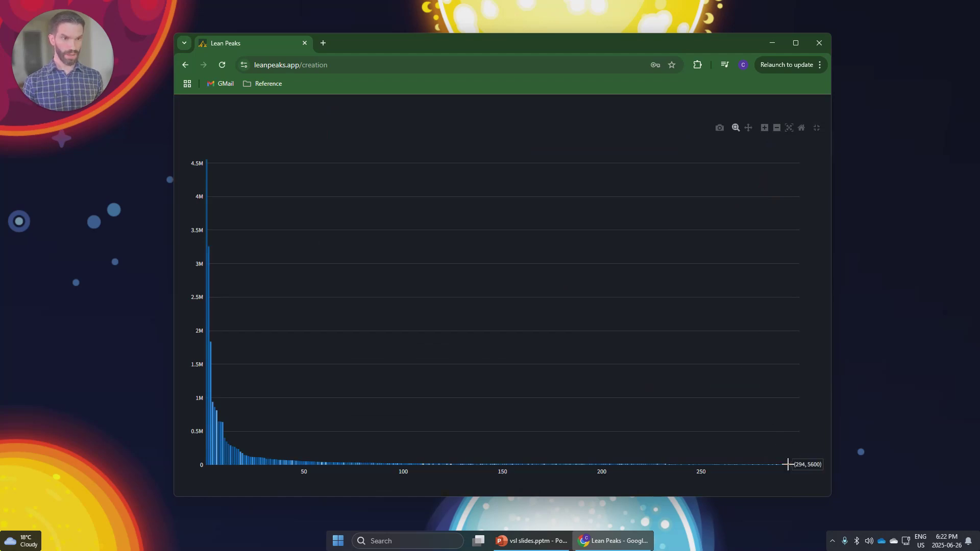
mouse_move(788, 464)
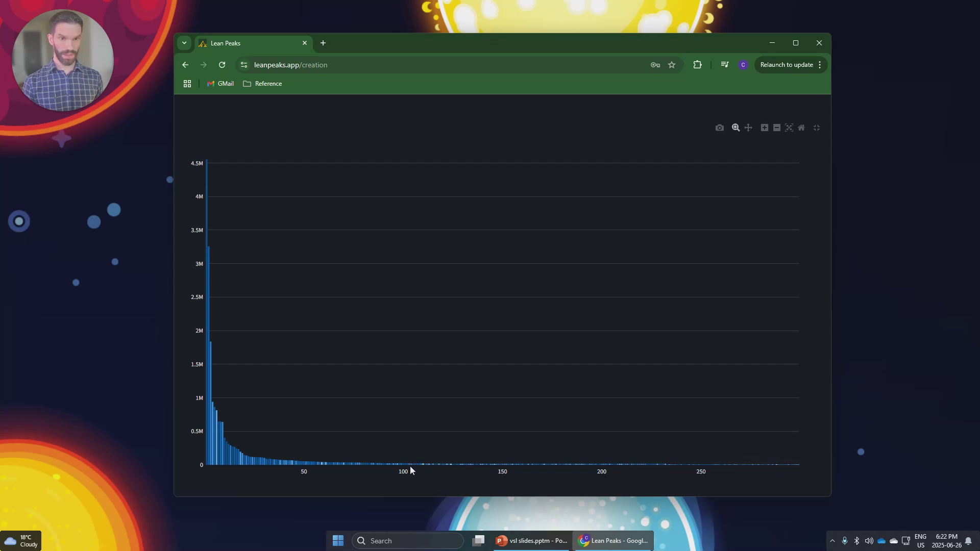
mouse_move(285, 461)
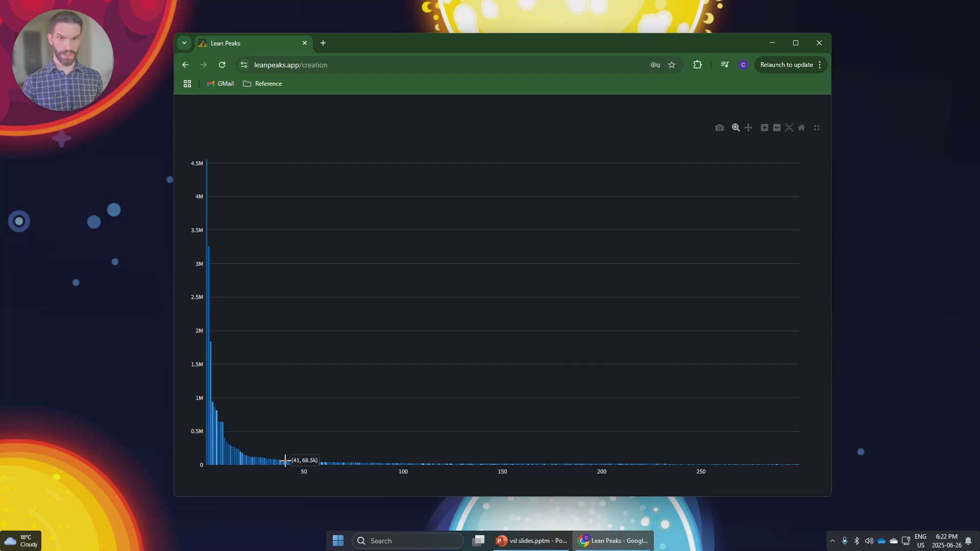
click(817, 127)
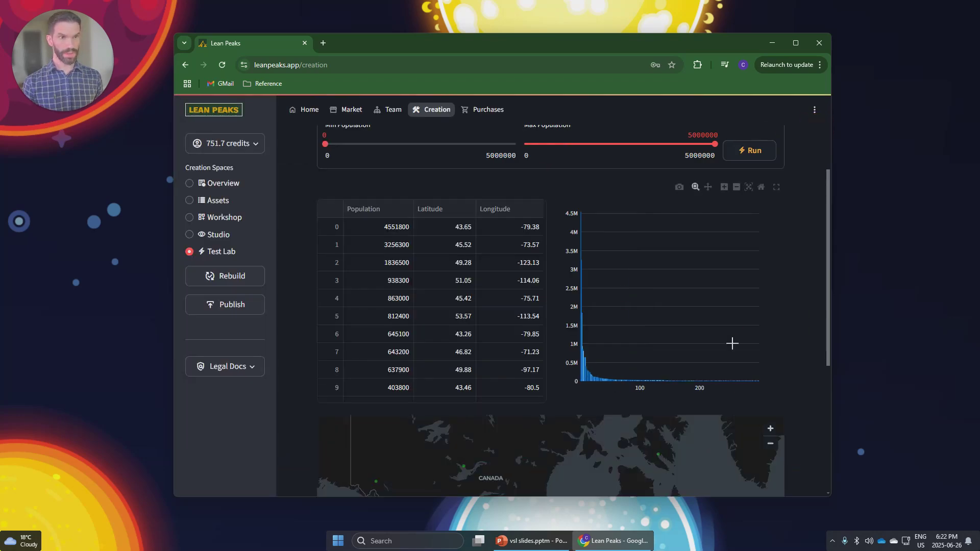
Step: View the cities map in full screen, return to the applet page, and look over the table, chart and map
scroll(798, 323, down, 5)
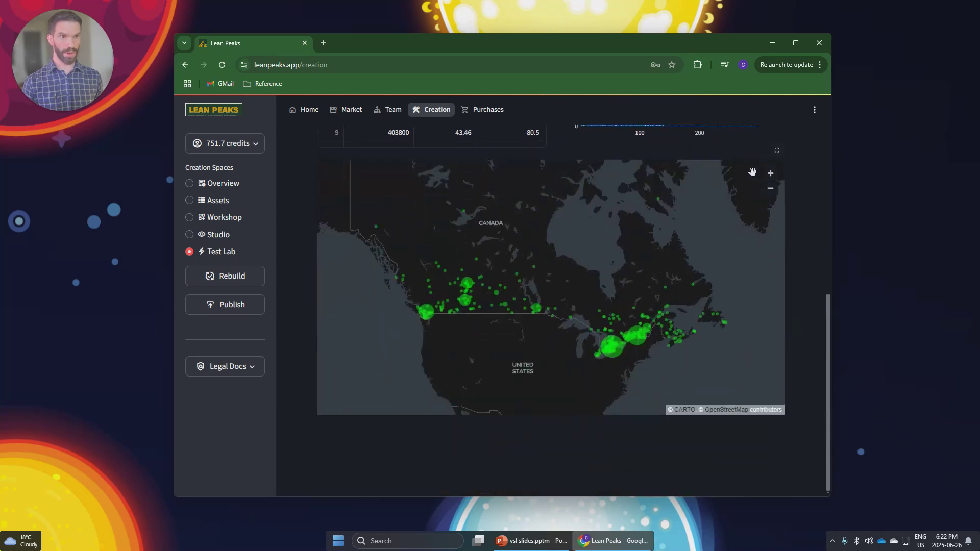
click(777, 153)
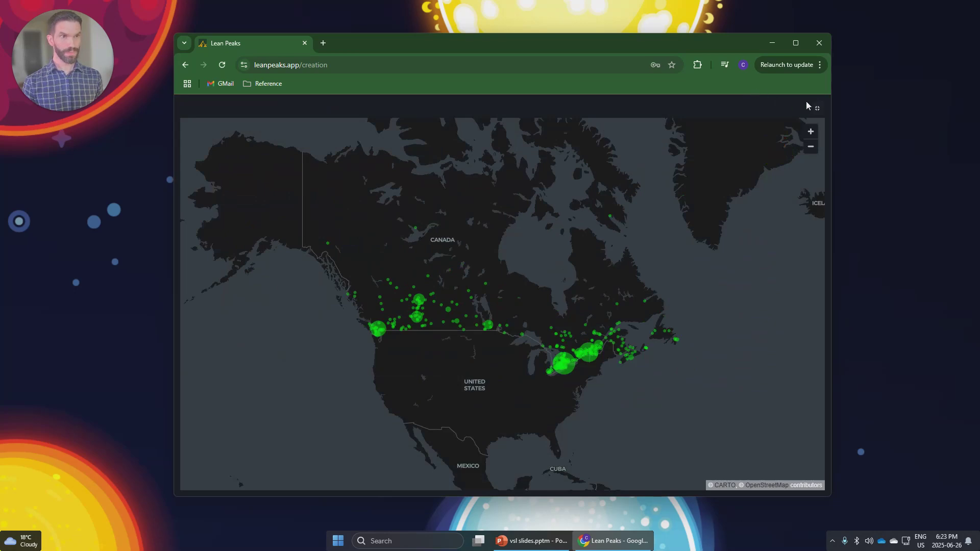
click(818, 110)
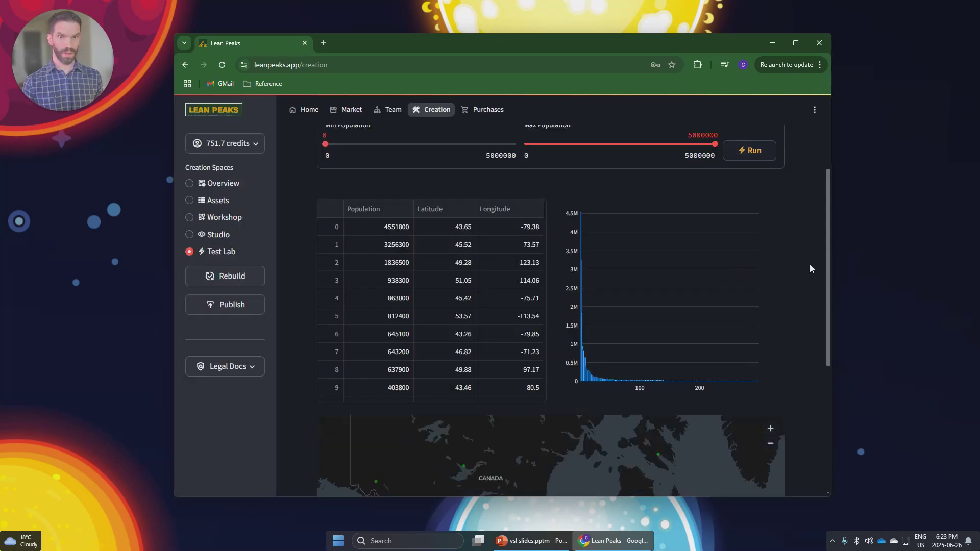
scroll(811, 268, down, 5)
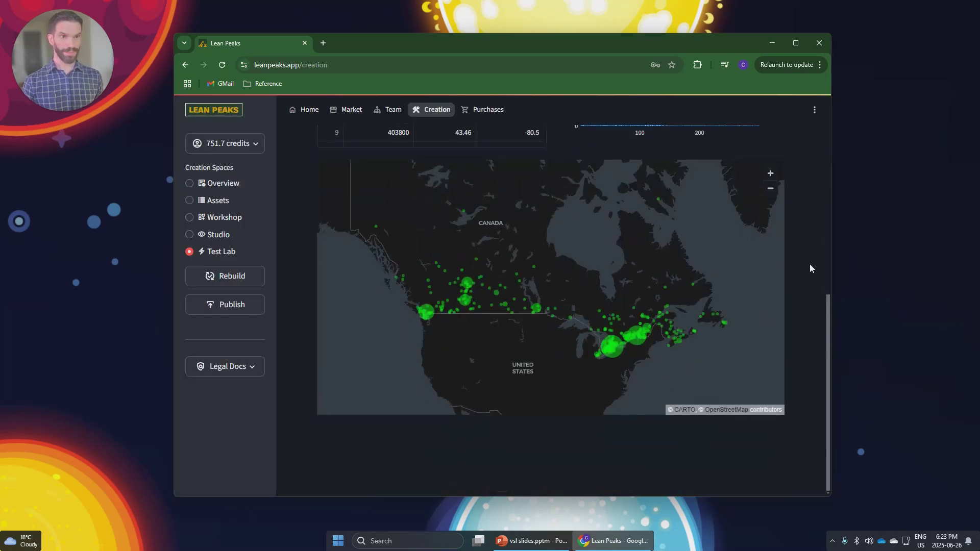
scroll(810, 268, up, 8)
scroll(811, 268, down, 2)
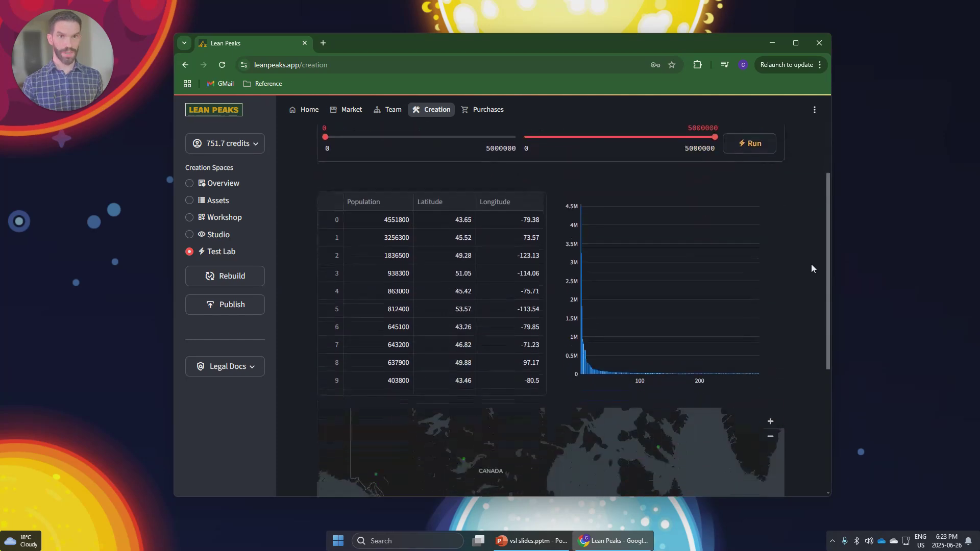